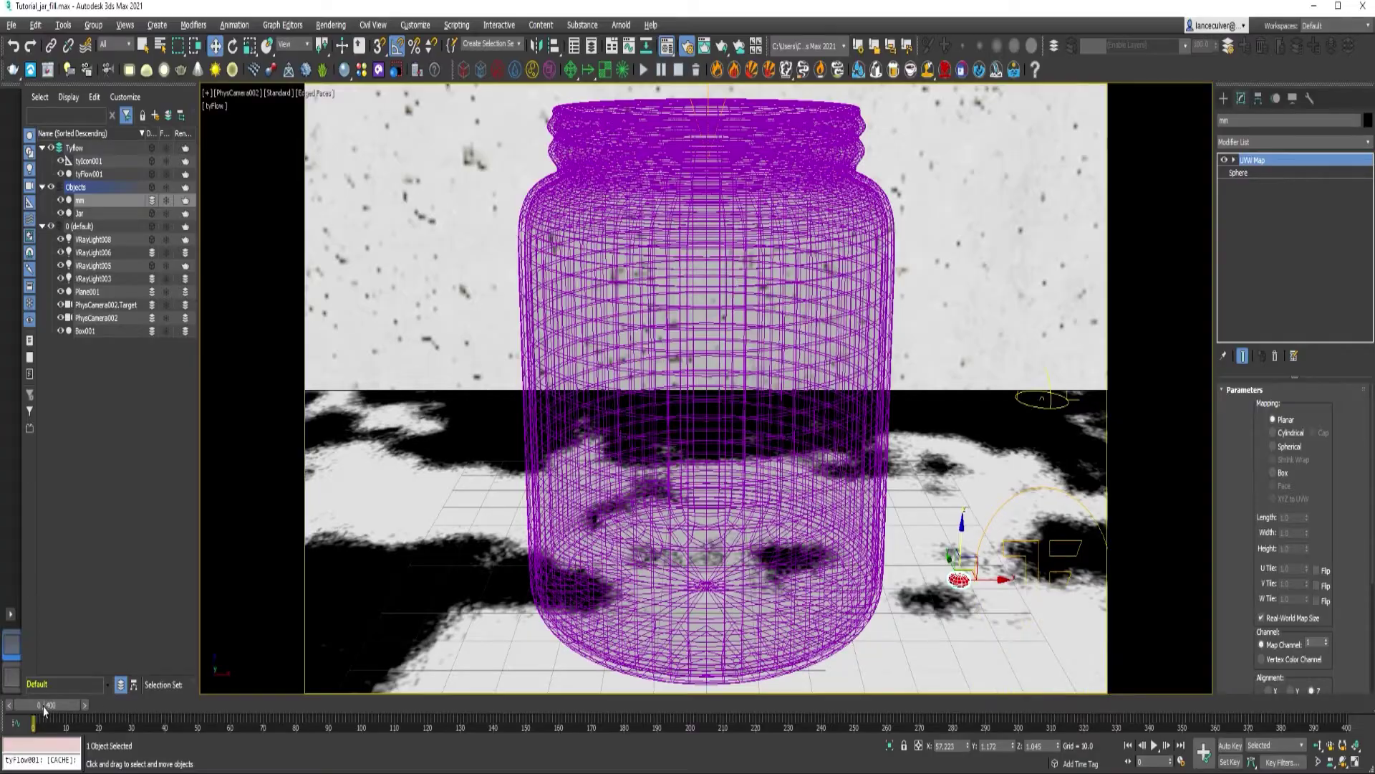
# Step: Scrub the animation to frame 26 and delete the existing tyFlow object that fills the jar
pyautogui.moveTo(44, 711); pyautogui.dragTo(122, 765)
pyautogui.press('w')
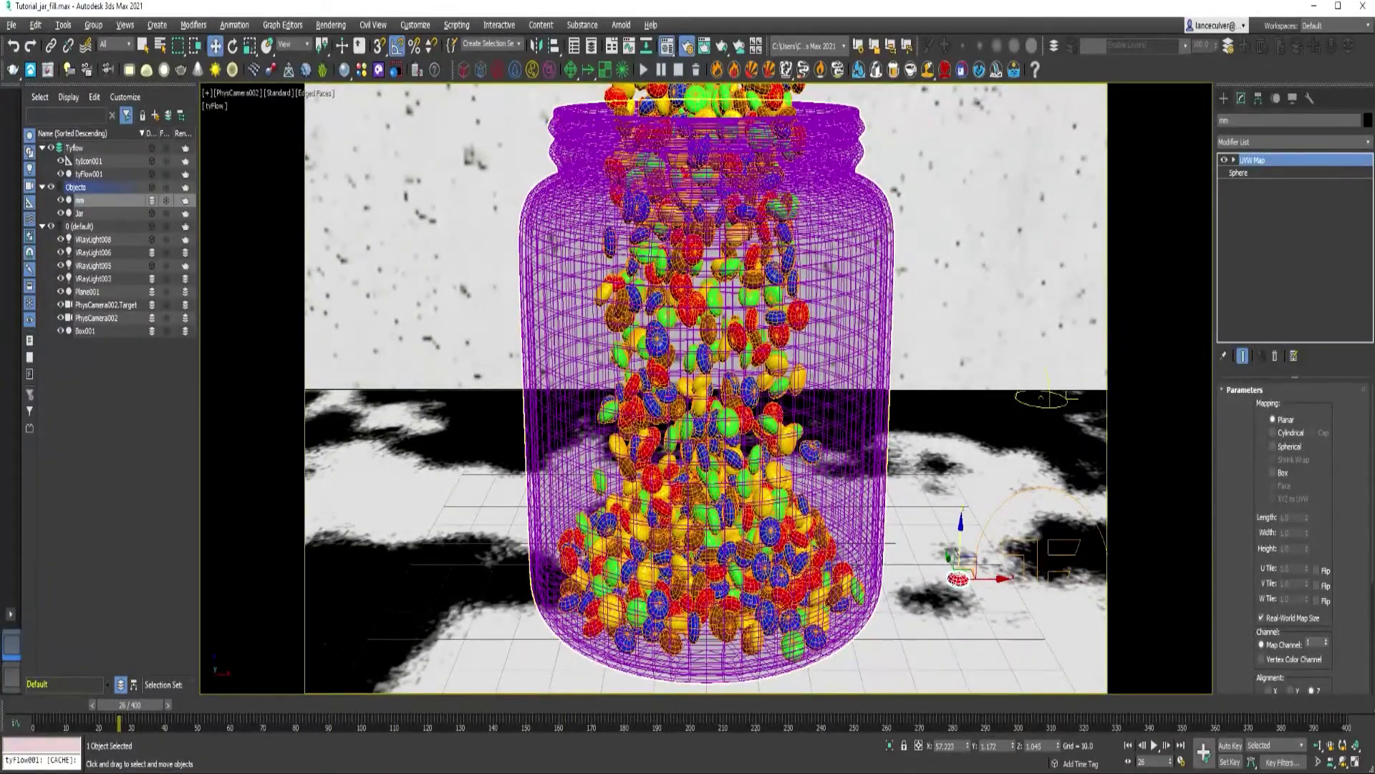
pyautogui.click(1064, 542)
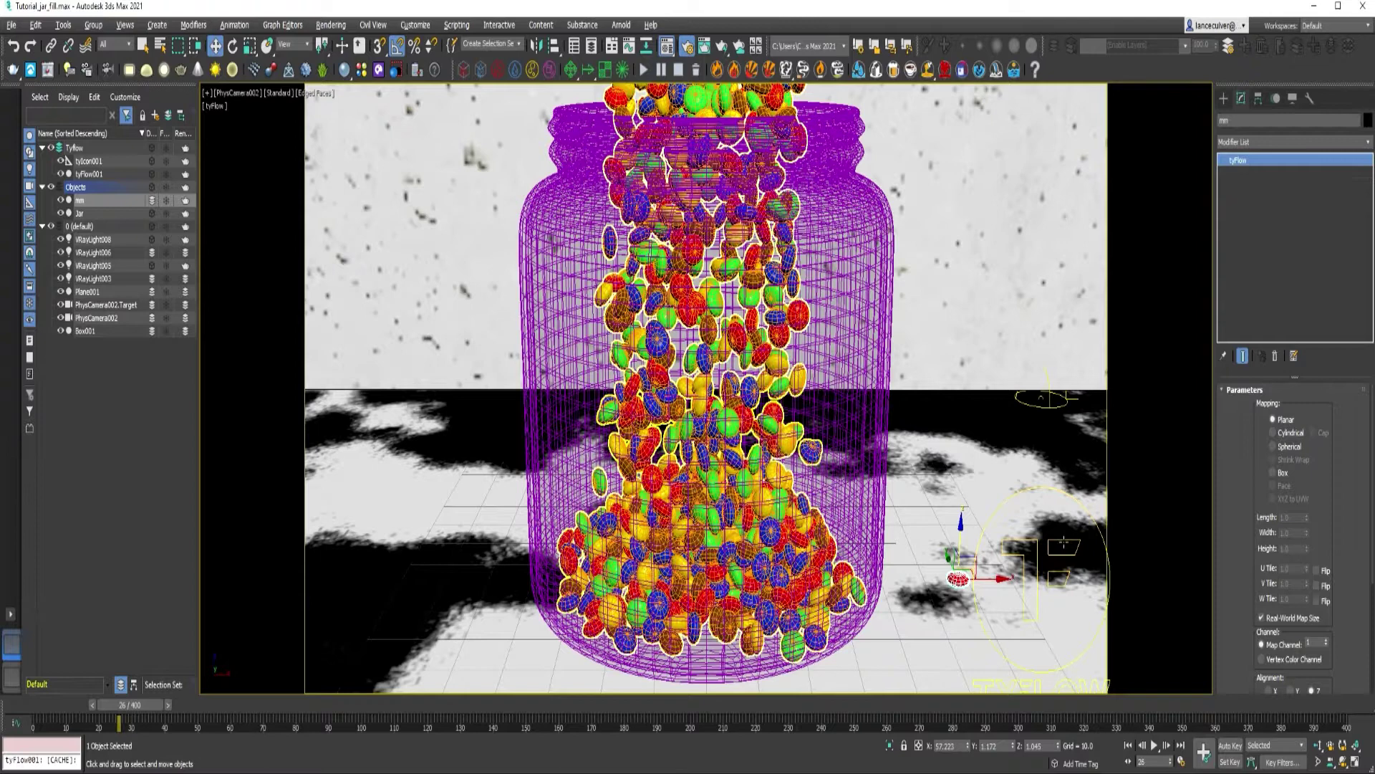
pyautogui.press('Delete')
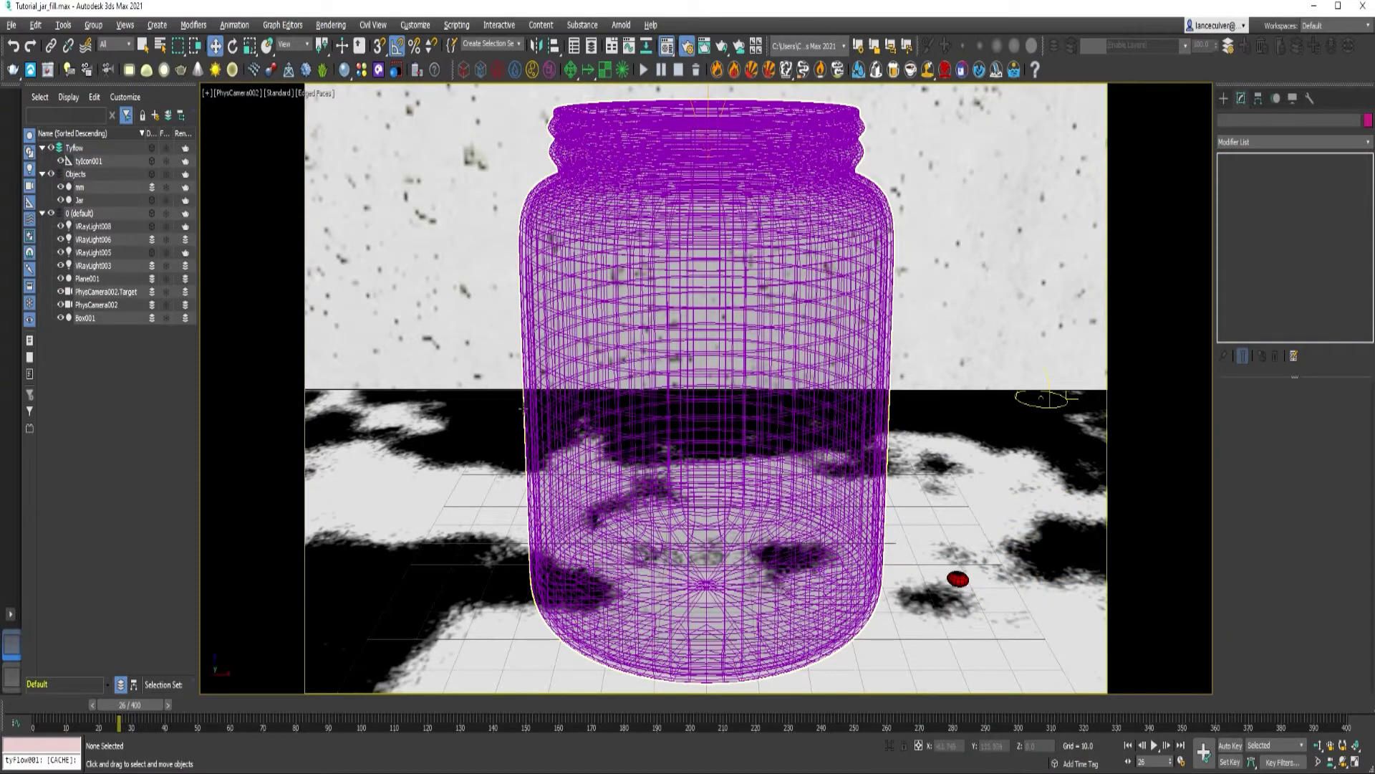
# Step: Switch to the perspective view and inspect the tyIcon above the jar and the available tyFlow helper types
pyautogui.press('p')
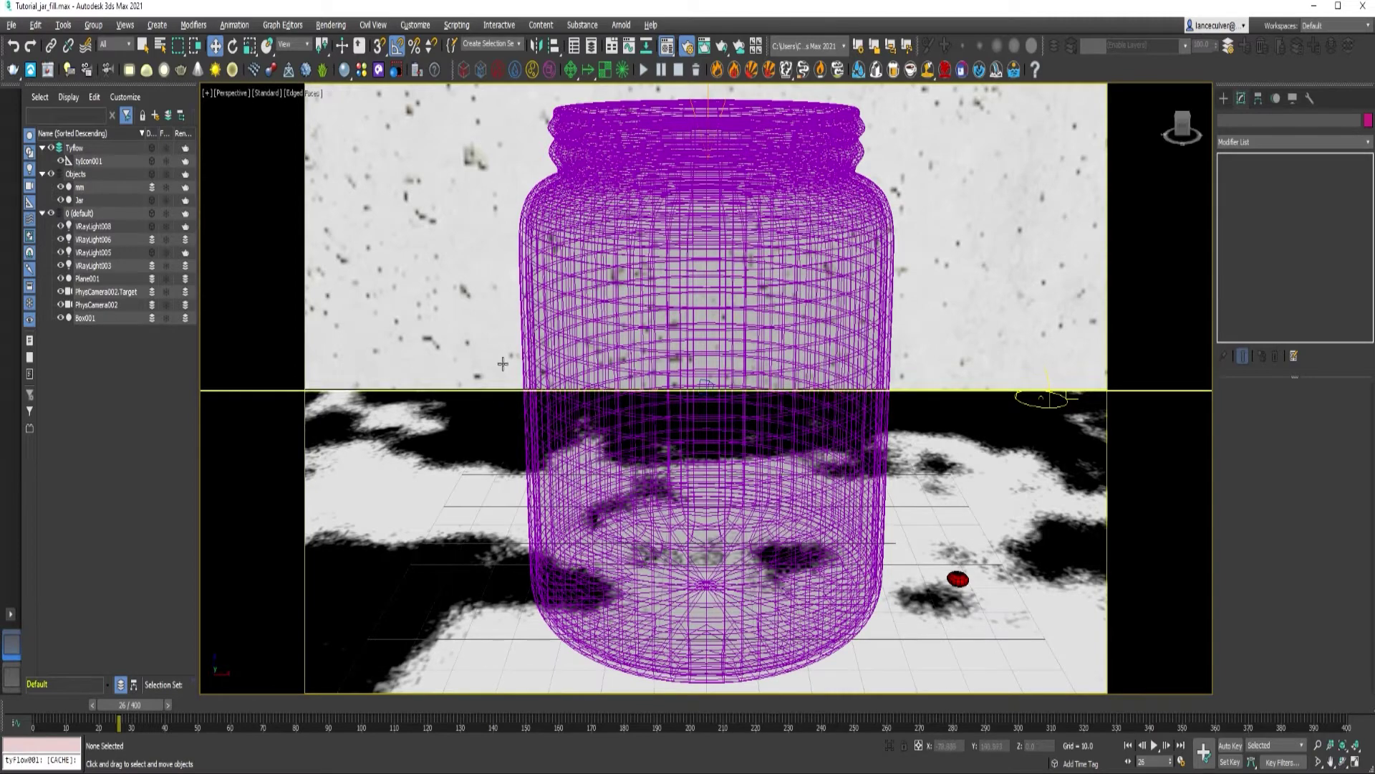
pyautogui.moveTo(493, 320); pyautogui.dragTo(448, 458, button='middle')
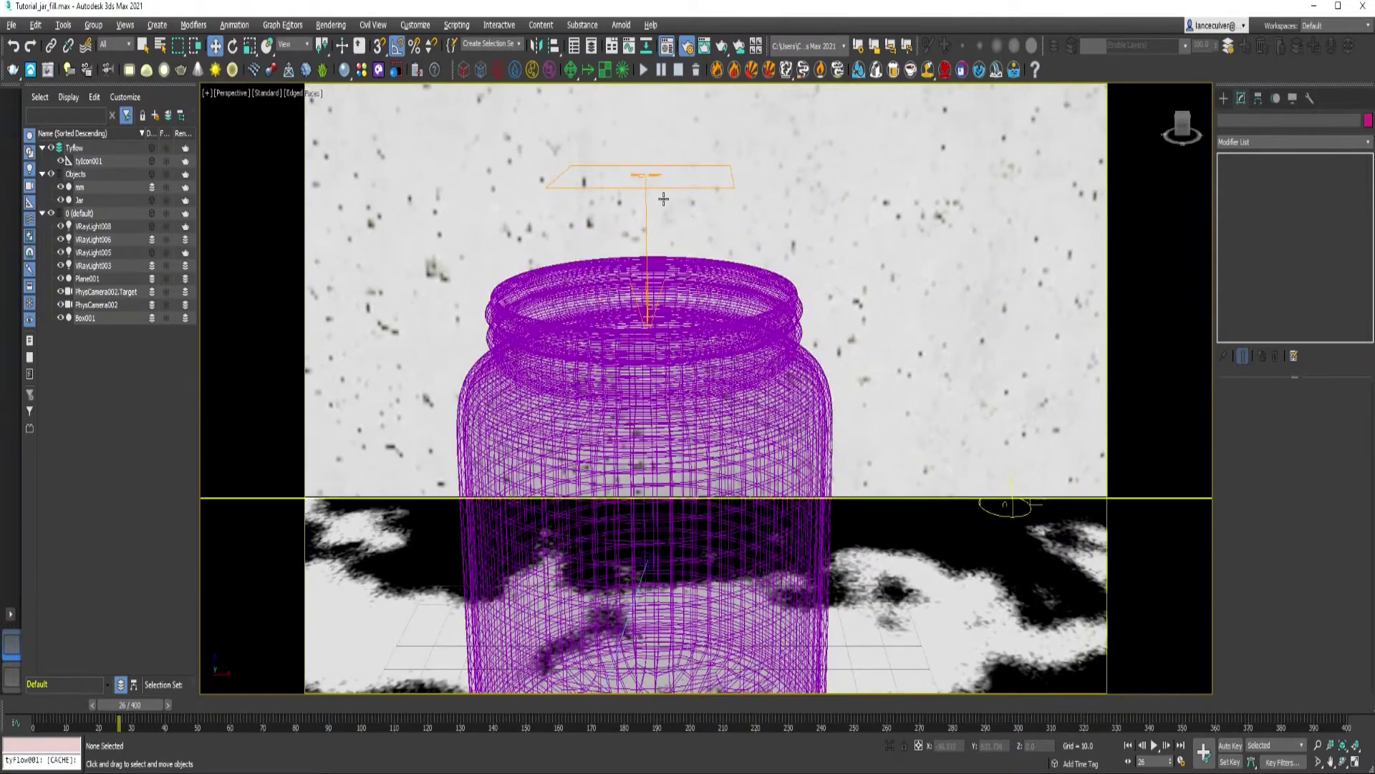
pyautogui.click(647, 183)
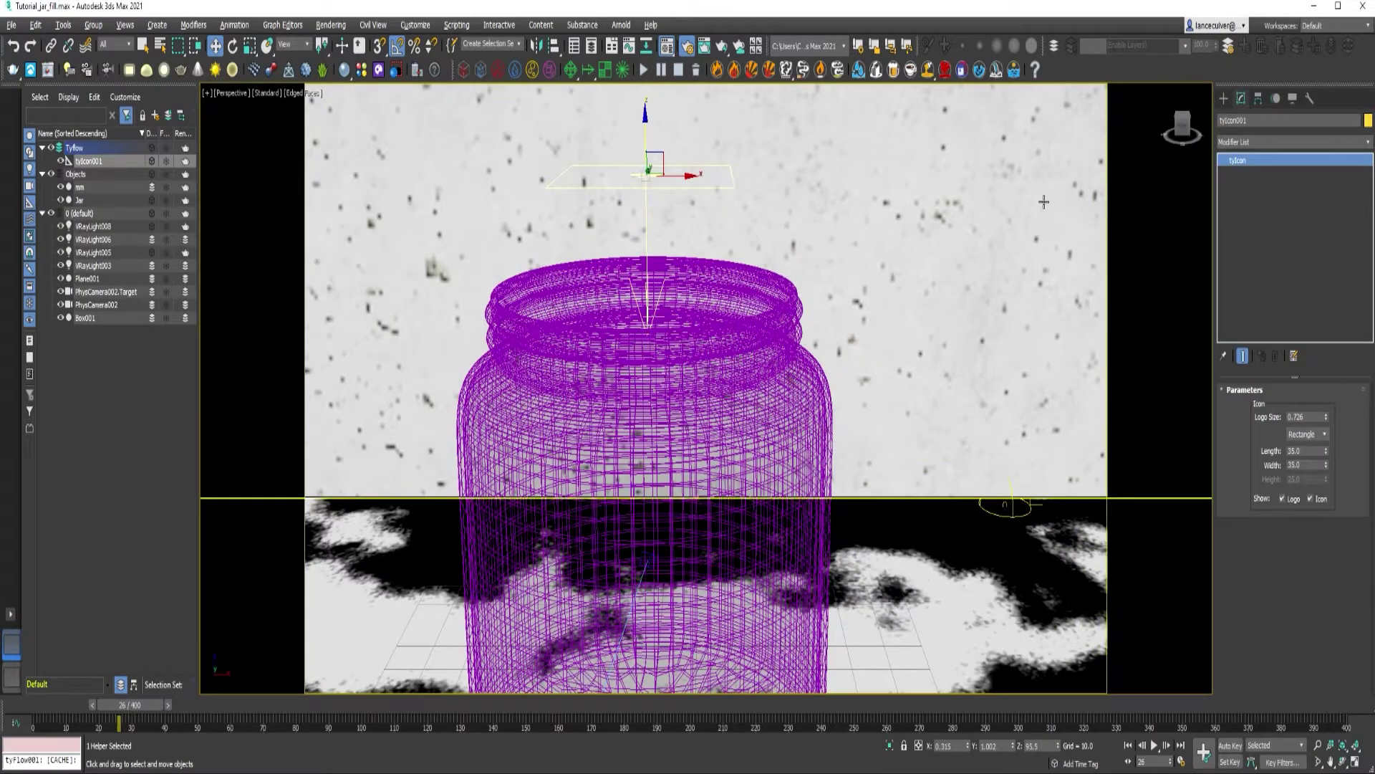
pyautogui.click(1225, 99)
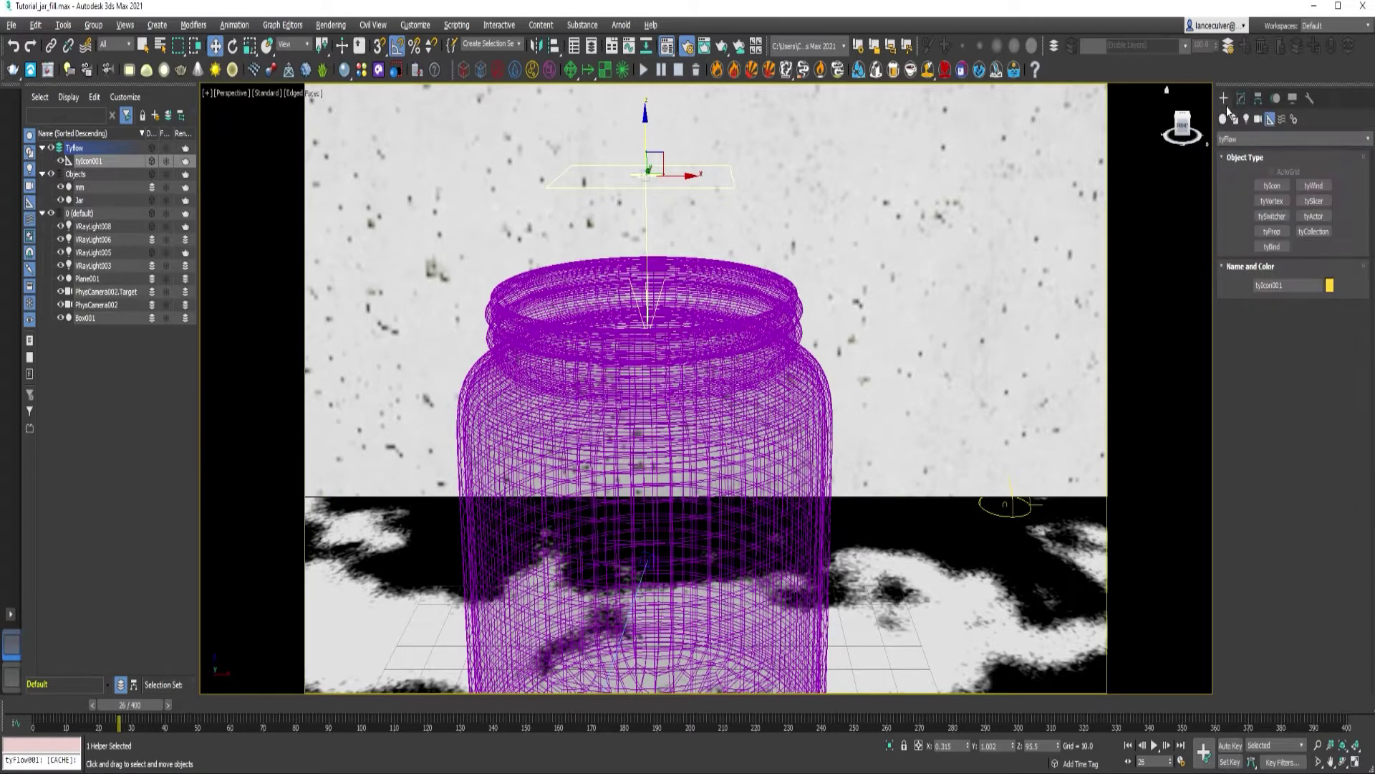
pyautogui.click(1246, 140)
pyautogui.click(1255, 141)
pyautogui.click(1254, 141)
pyautogui.click(1262, 156)
pyautogui.click(1270, 187)
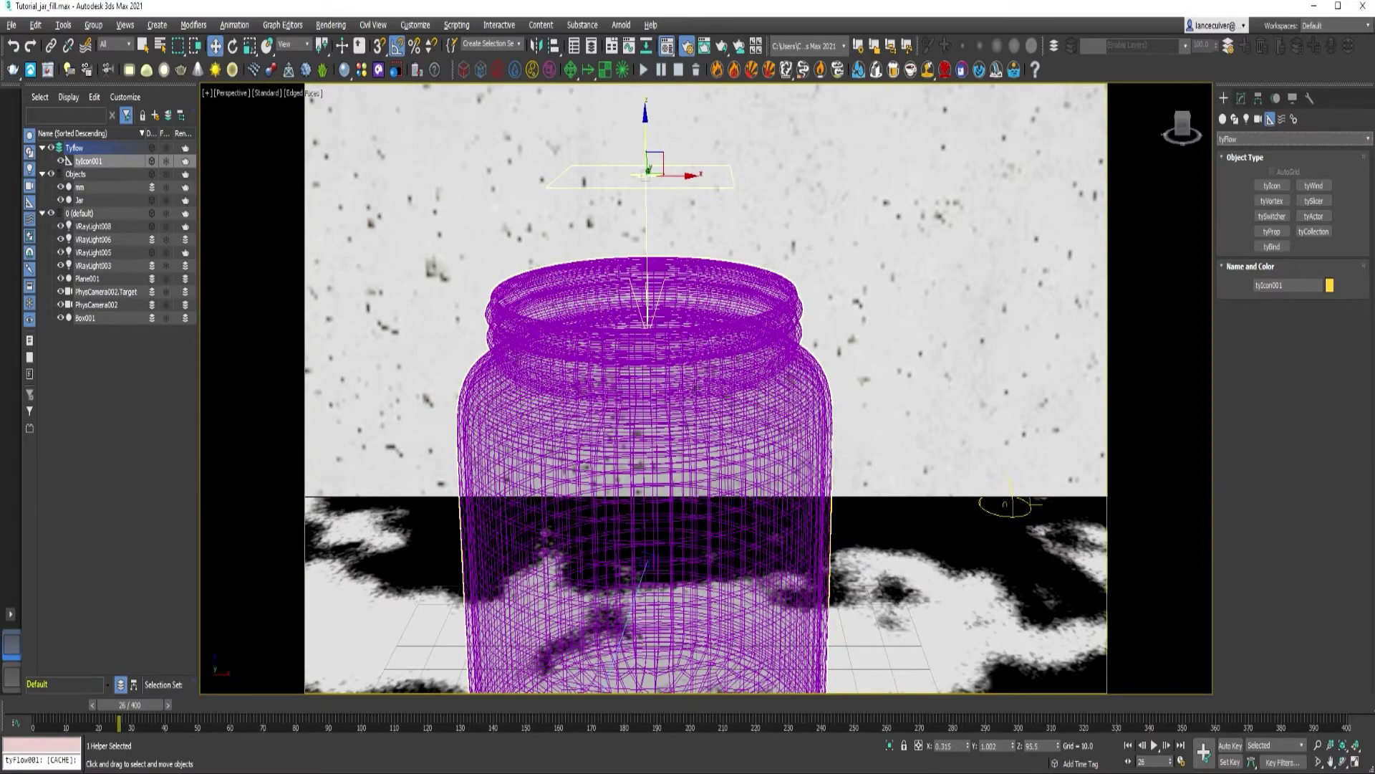
# Step: Create a new tyFlow object on the floor beside the jar
pyautogui.keyDown('alt'); pyautogui.moveTo(659, 405); pyautogui.dragTo(743, 310, button='middle'); pyautogui.keyUp('alt')
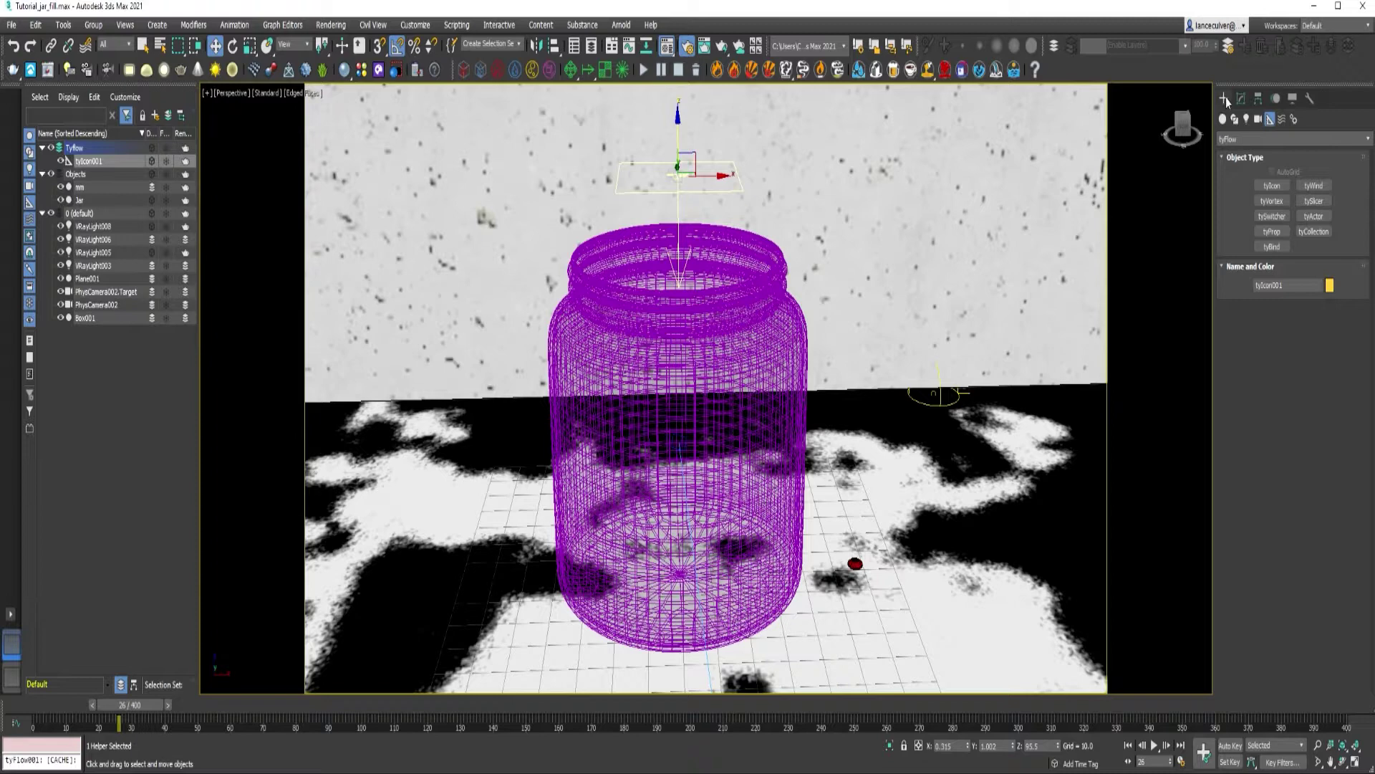
pyautogui.click(1223, 120)
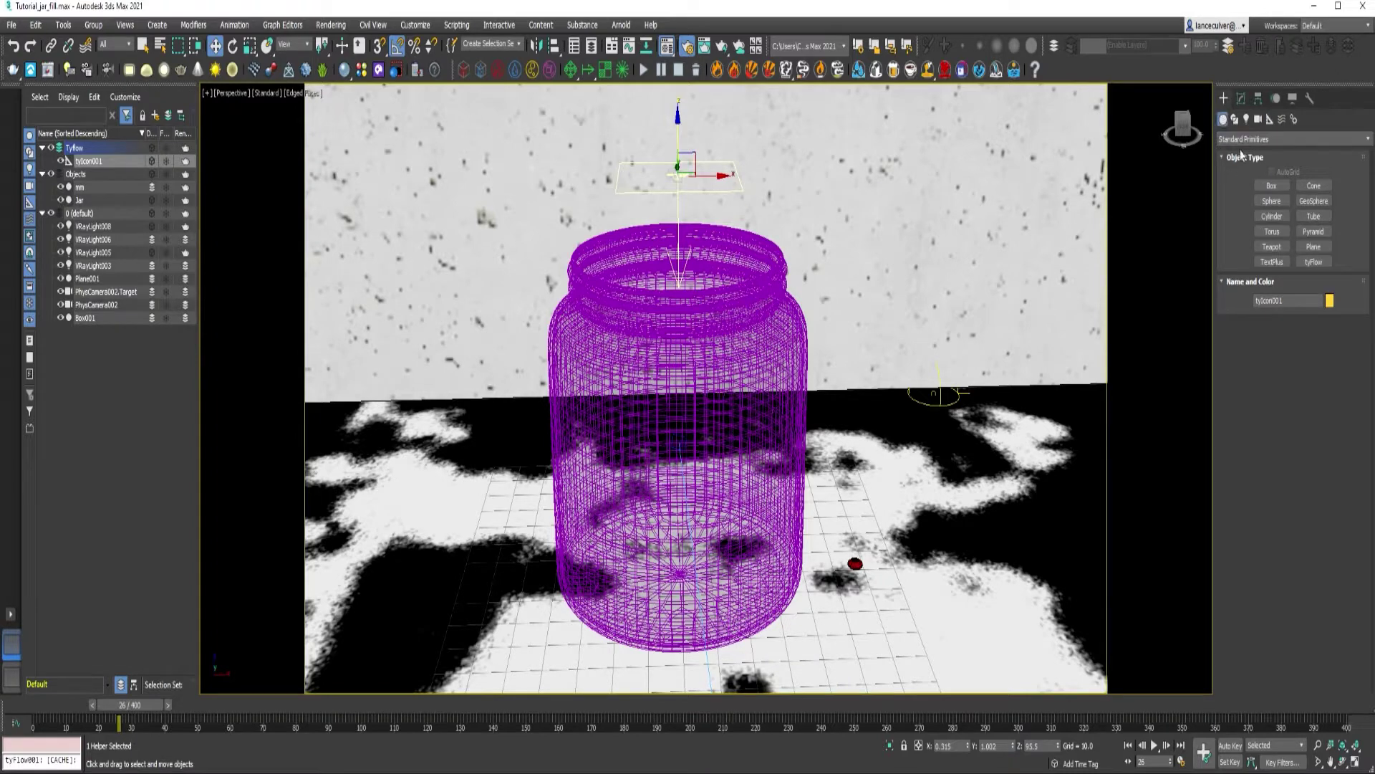
pyautogui.click(1316, 263)
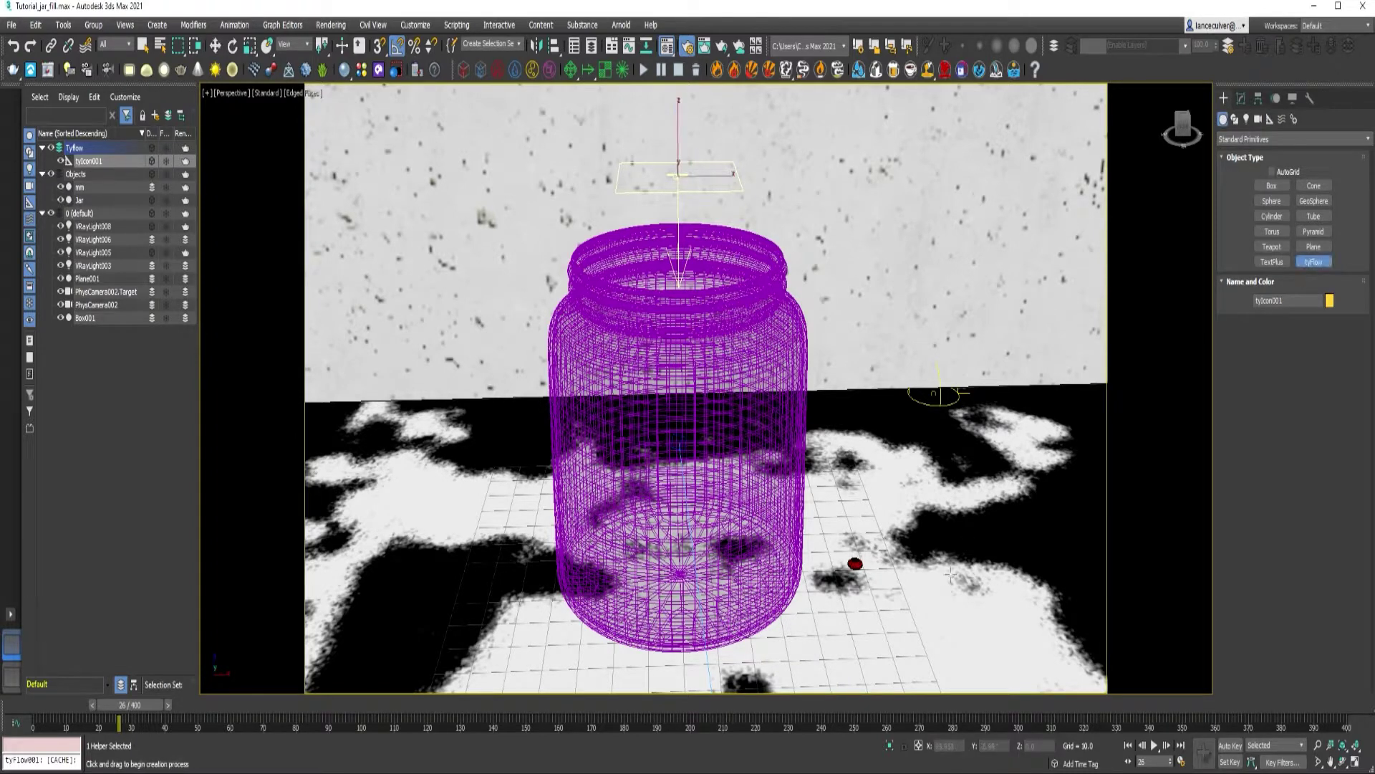
pyautogui.moveTo(949, 562); pyautogui.dragTo(957, 508)
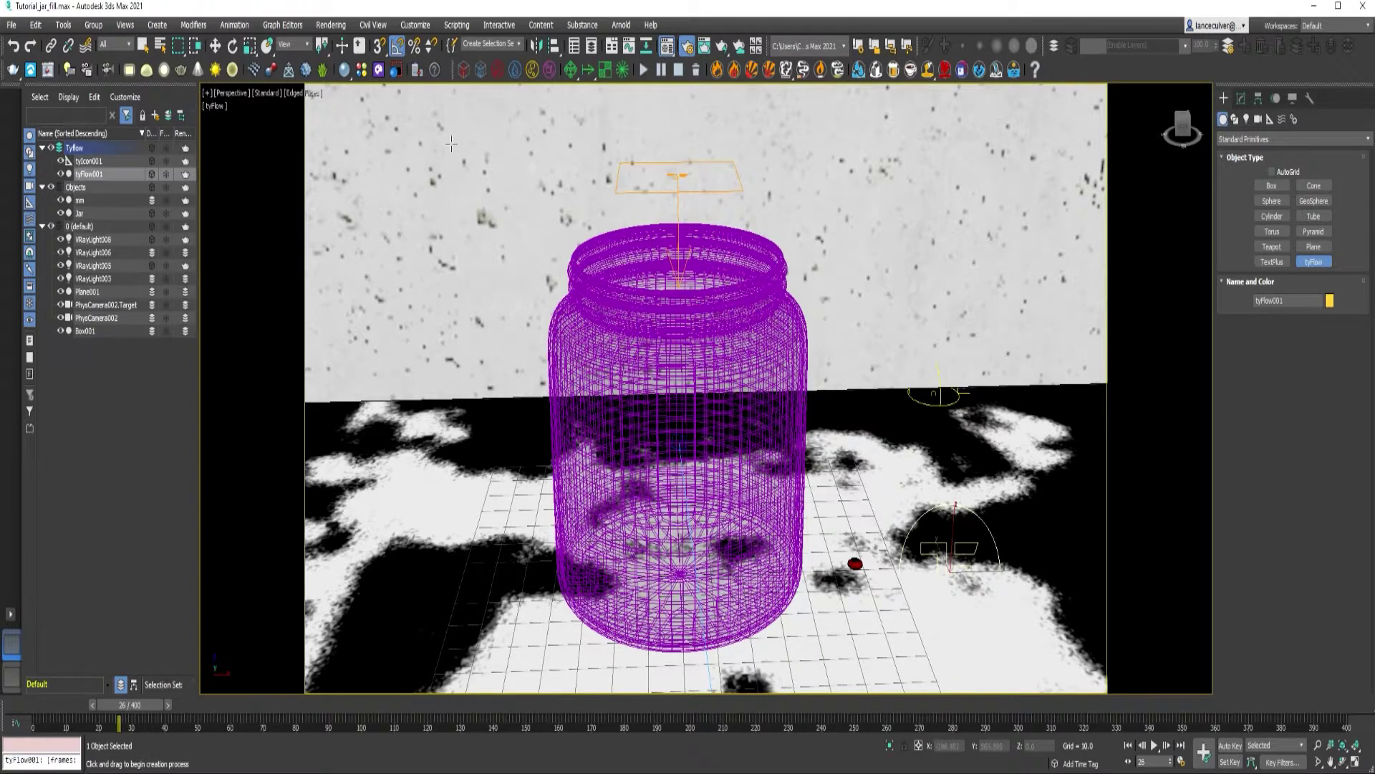
# Step: Open the new flow's editor and arrange it beside the jar view, with a narrower window and a taller operator list
pyautogui.click(1243, 101)
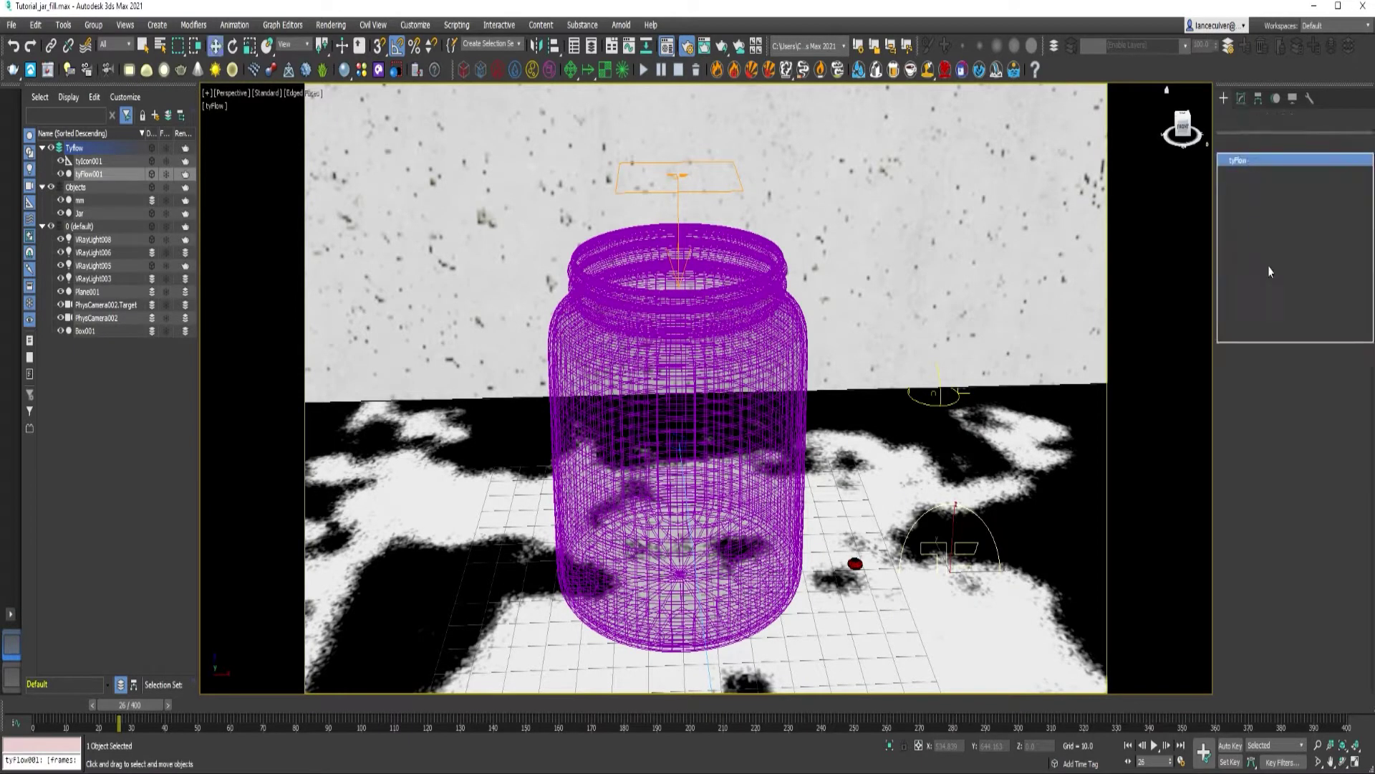
pyautogui.click(1286, 424)
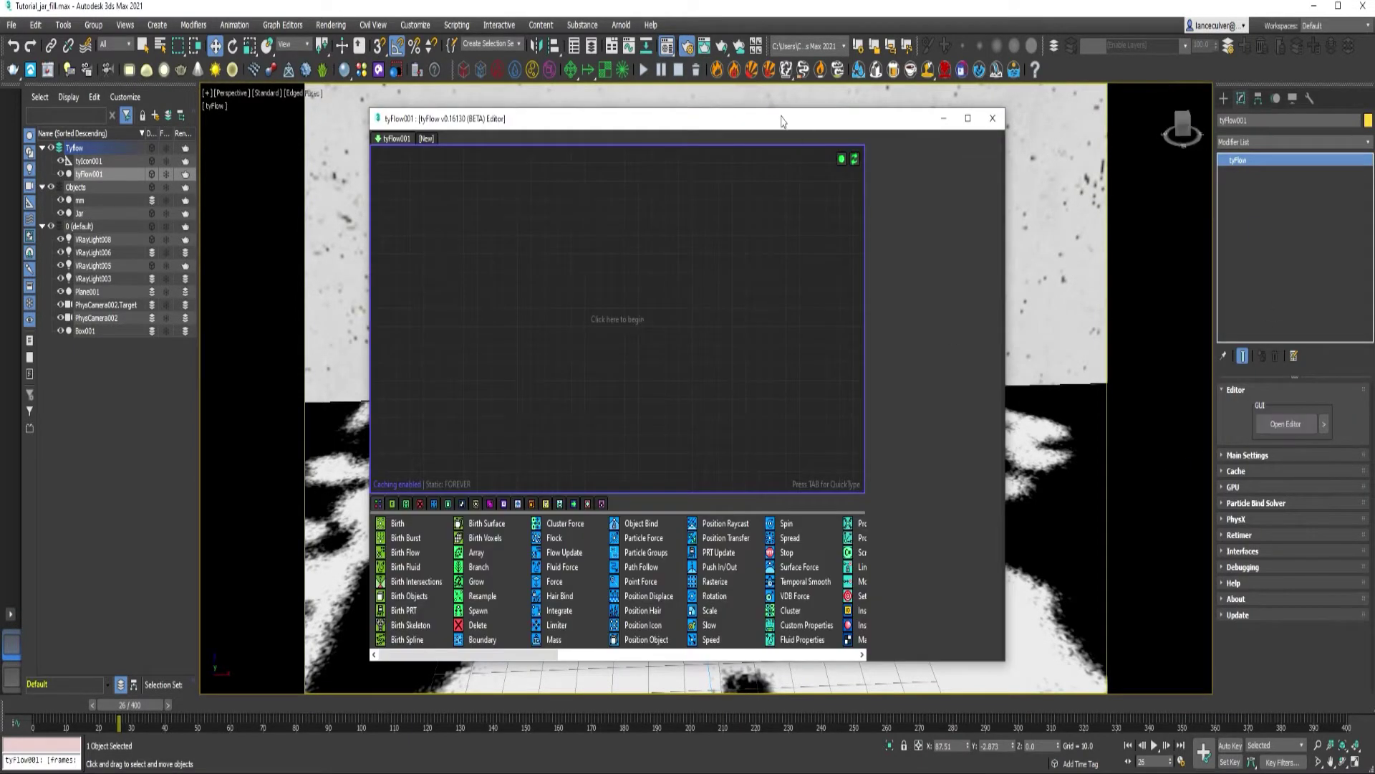
pyautogui.moveTo(781, 122); pyautogui.dragTo(1147, 75)
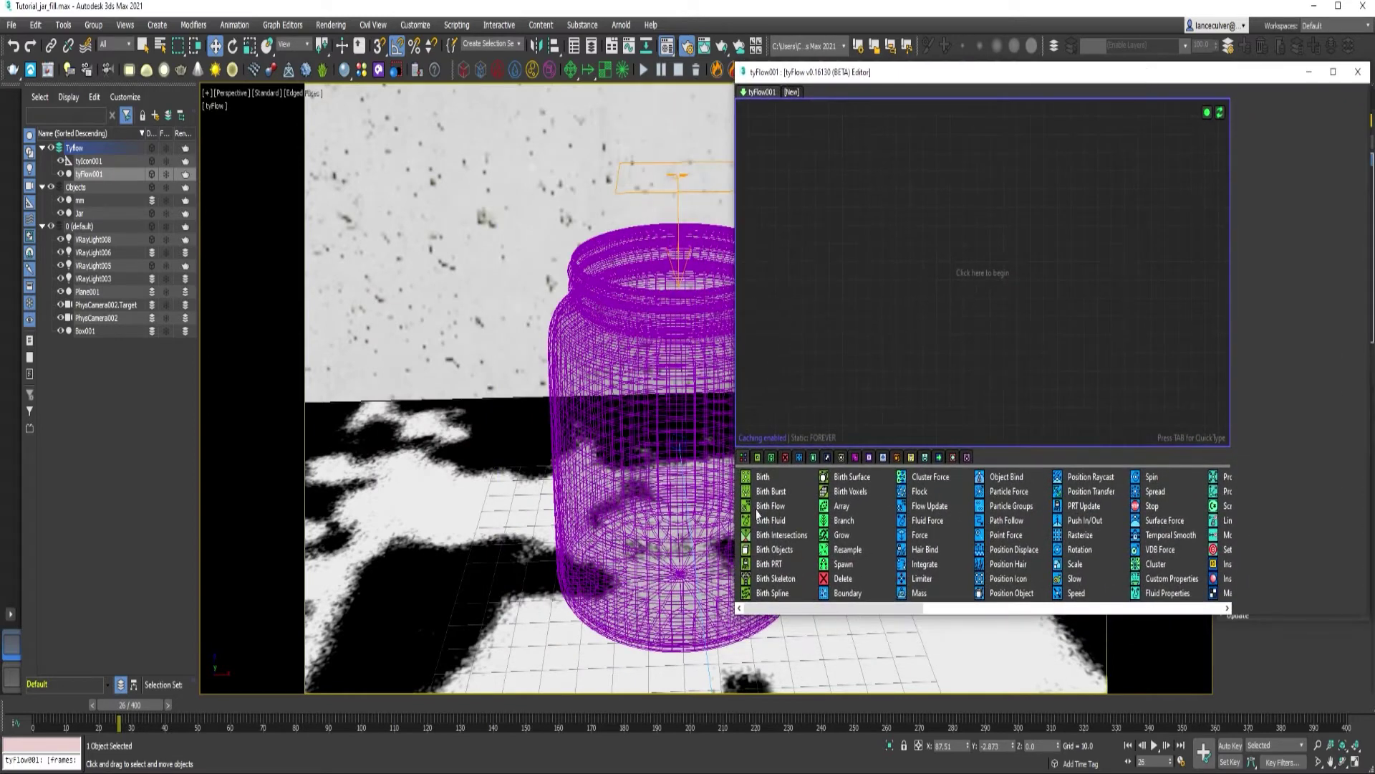
pyautogui.rightClick(1130, 657)
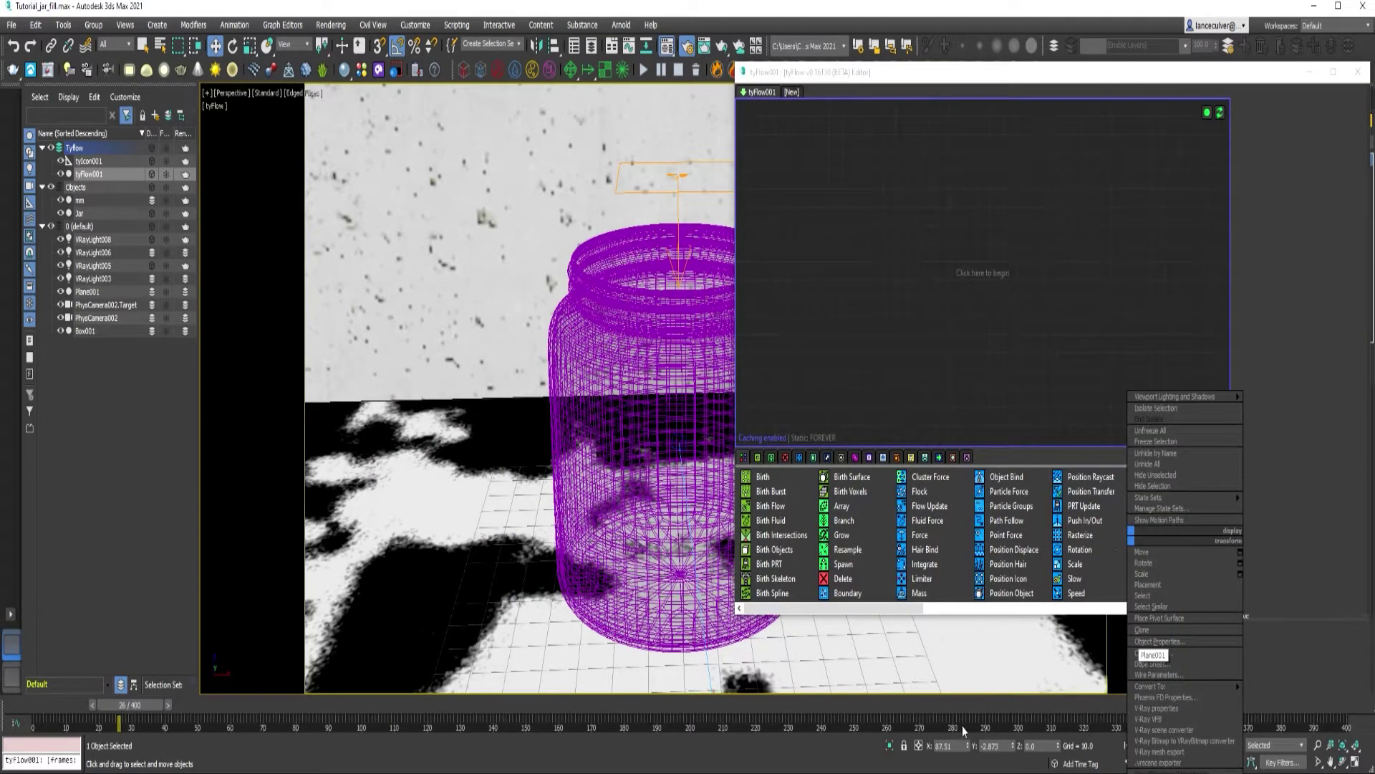
pyautogui.click(448, 478)
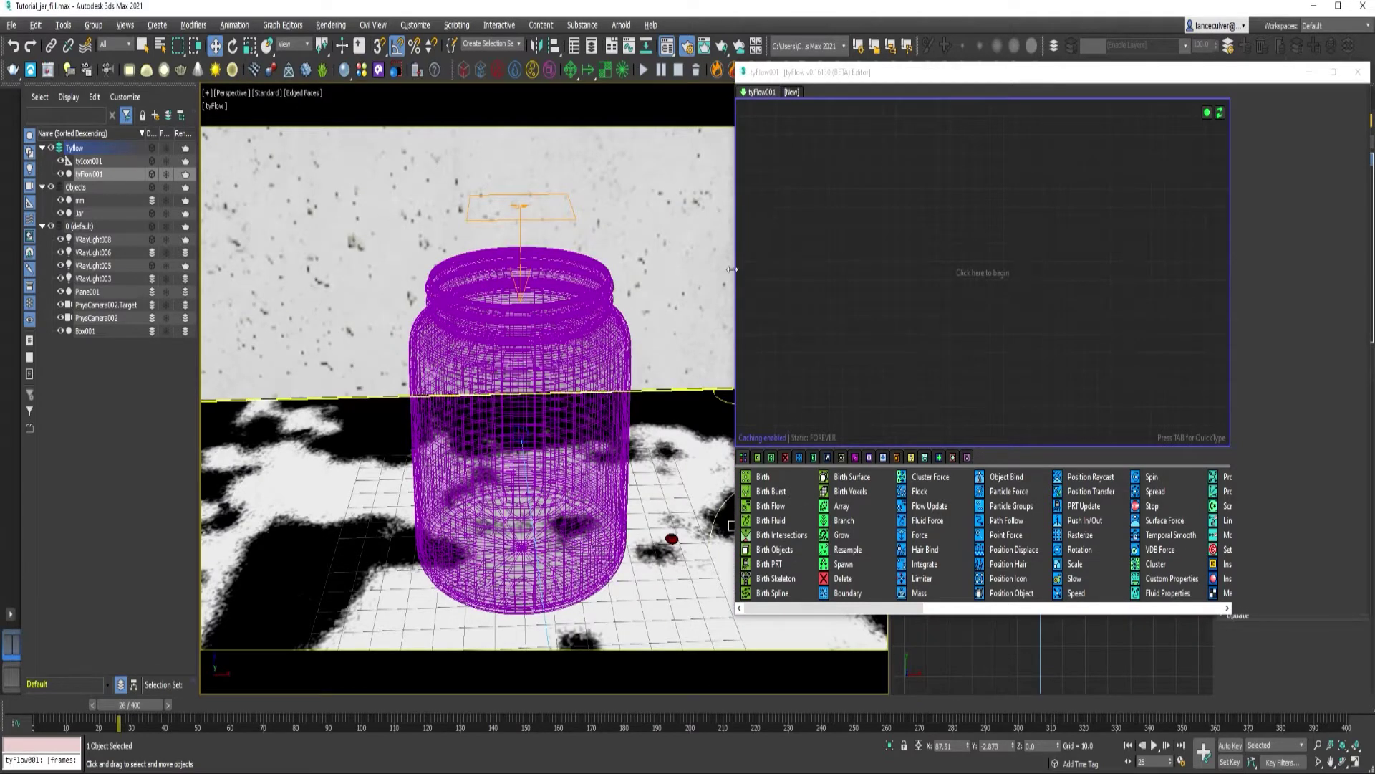
pyautogui.moveTo(731, 269); pyautogui.dragTo(877, 269)
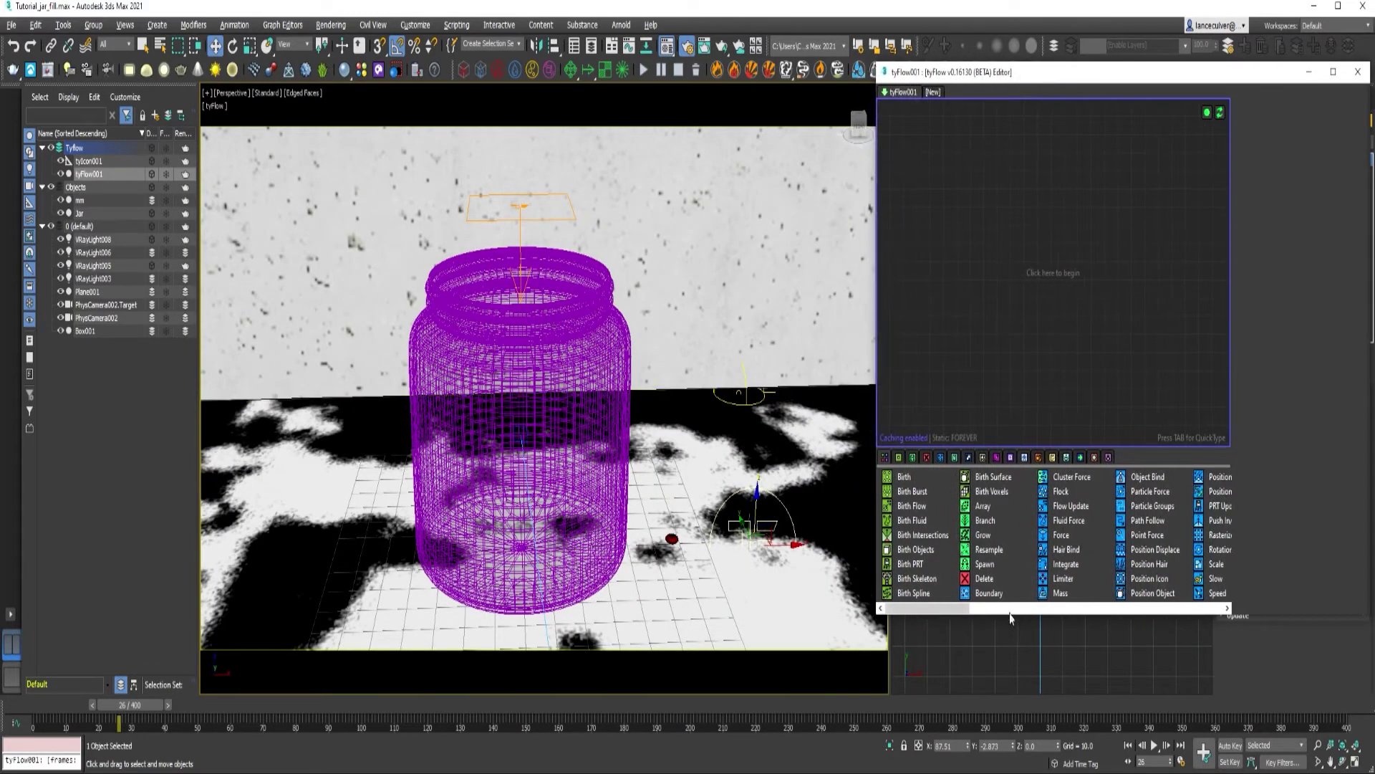
pyautogui.moveTo(1010, 612); pyautogui.dragTo(1010, 706)
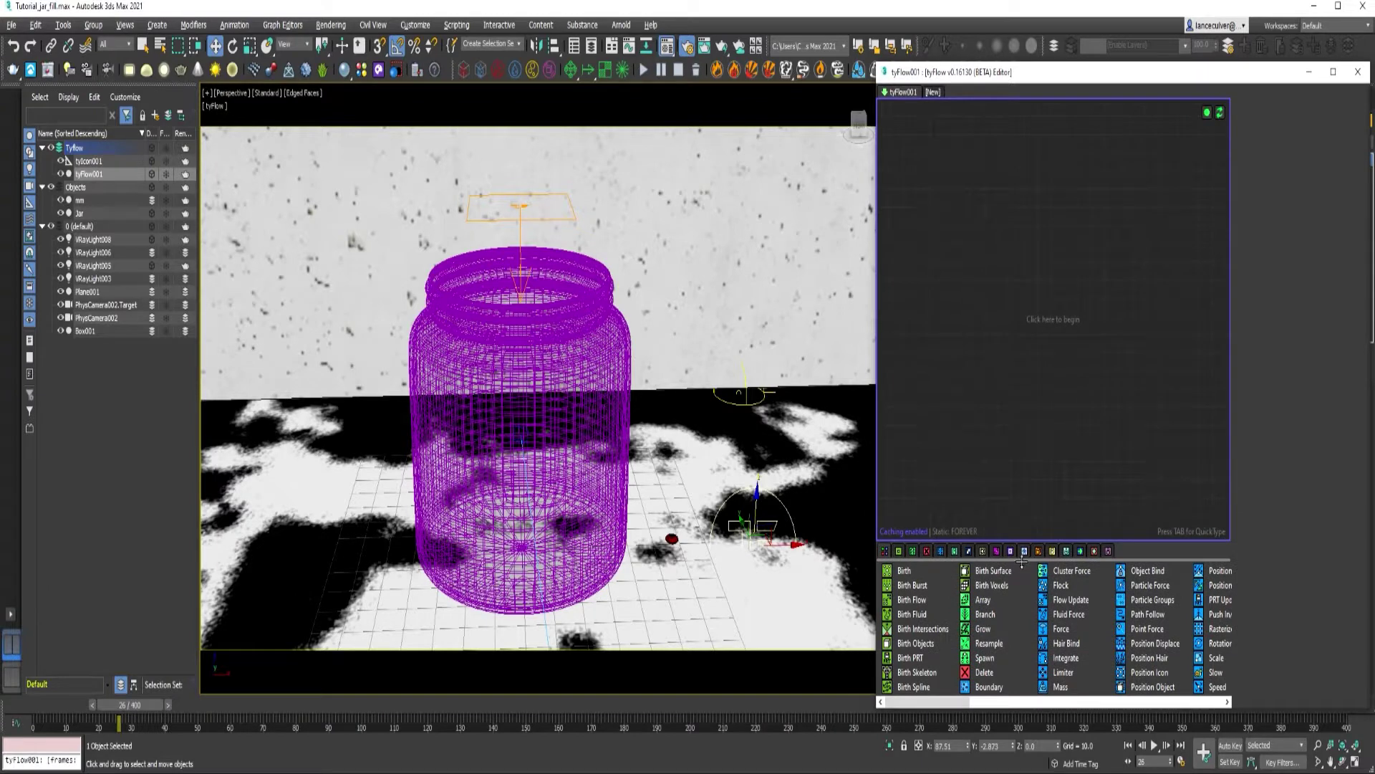
pyautogui.moveTo(1022, 561); pyautogui.dragTo(1021, 460)
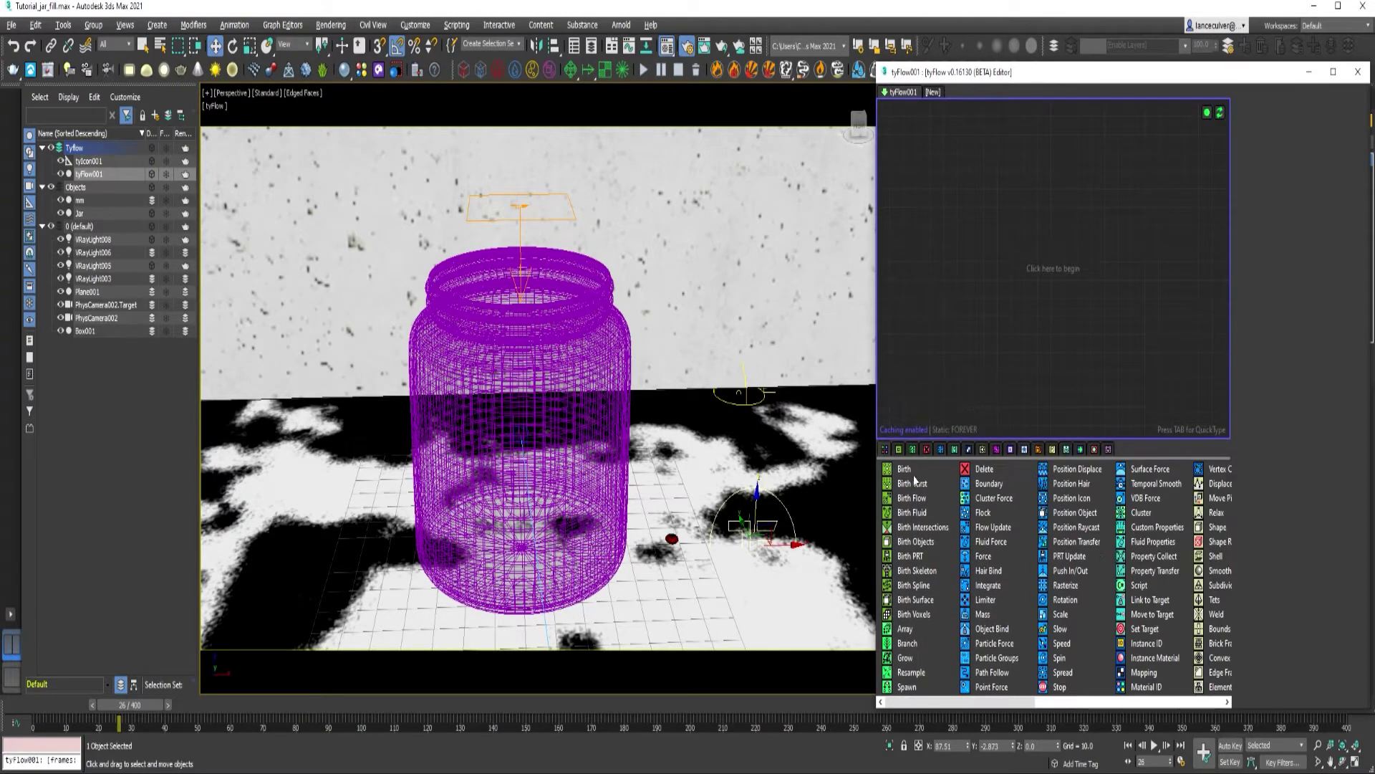
# Step: Create a new event with a Birth operator and add a Shape operator below it
pyautogui.moveTo(906, 469); pyautogui.dragTo(943, 145)
pyautogui.doubleClick(1323, 136)
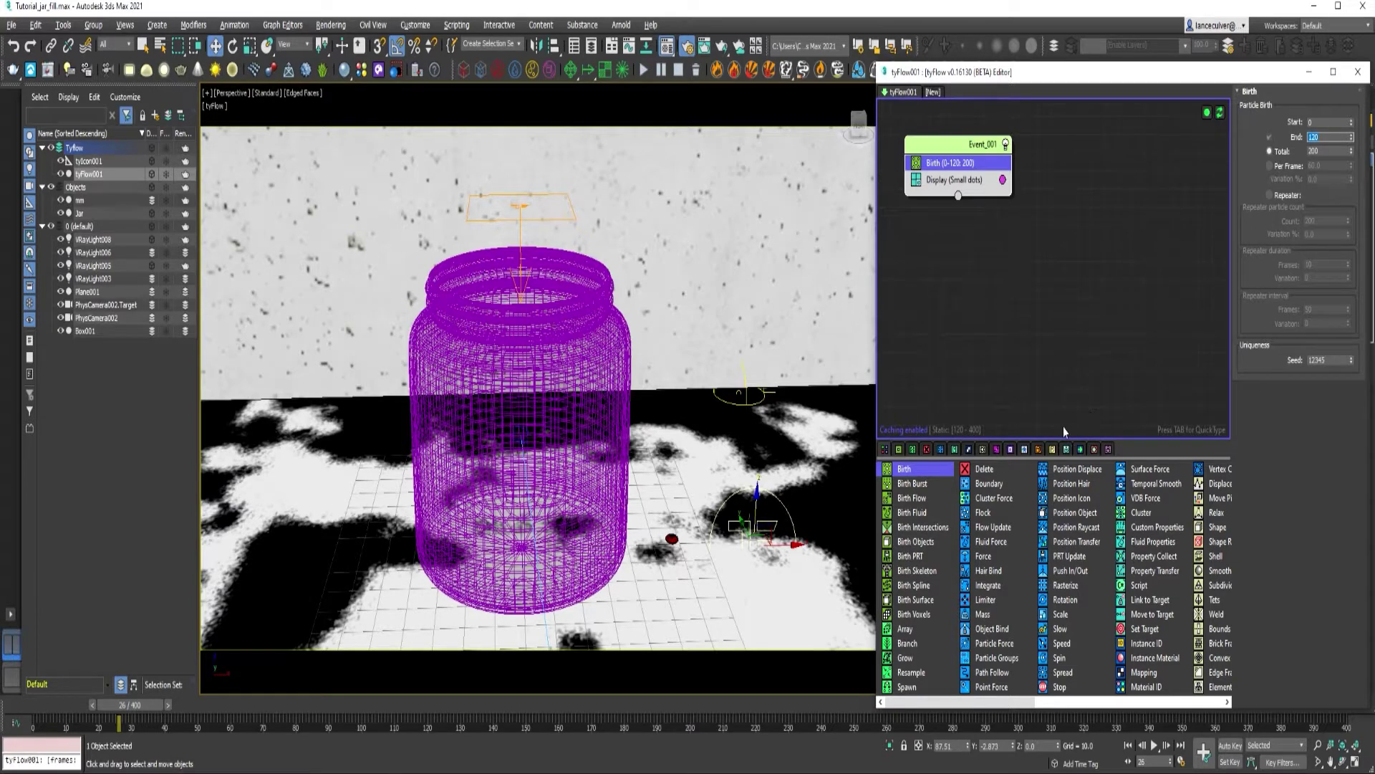
pyautogui.scroll(-3, 1081, 555)
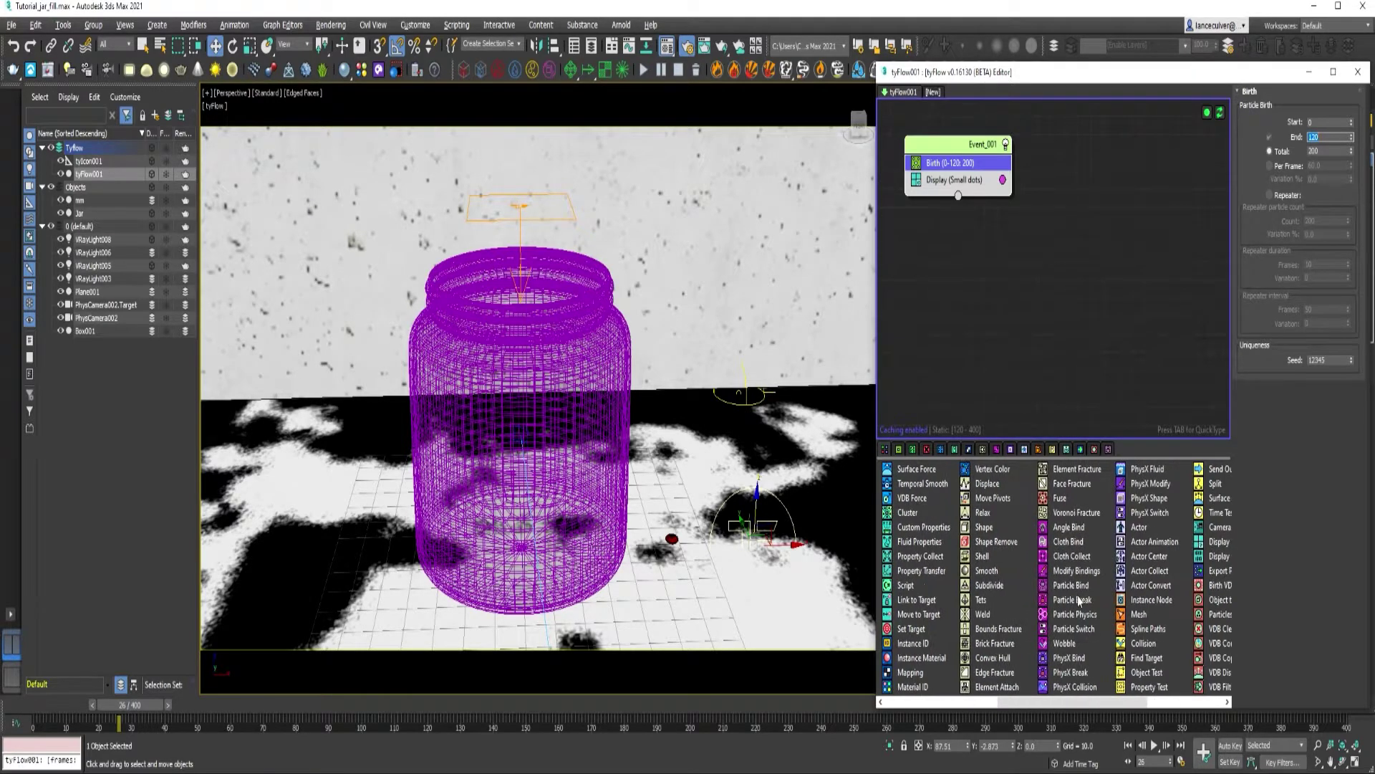
pyautogui.moveTo(984, 530); pyautogui.dragTo(957, 191)
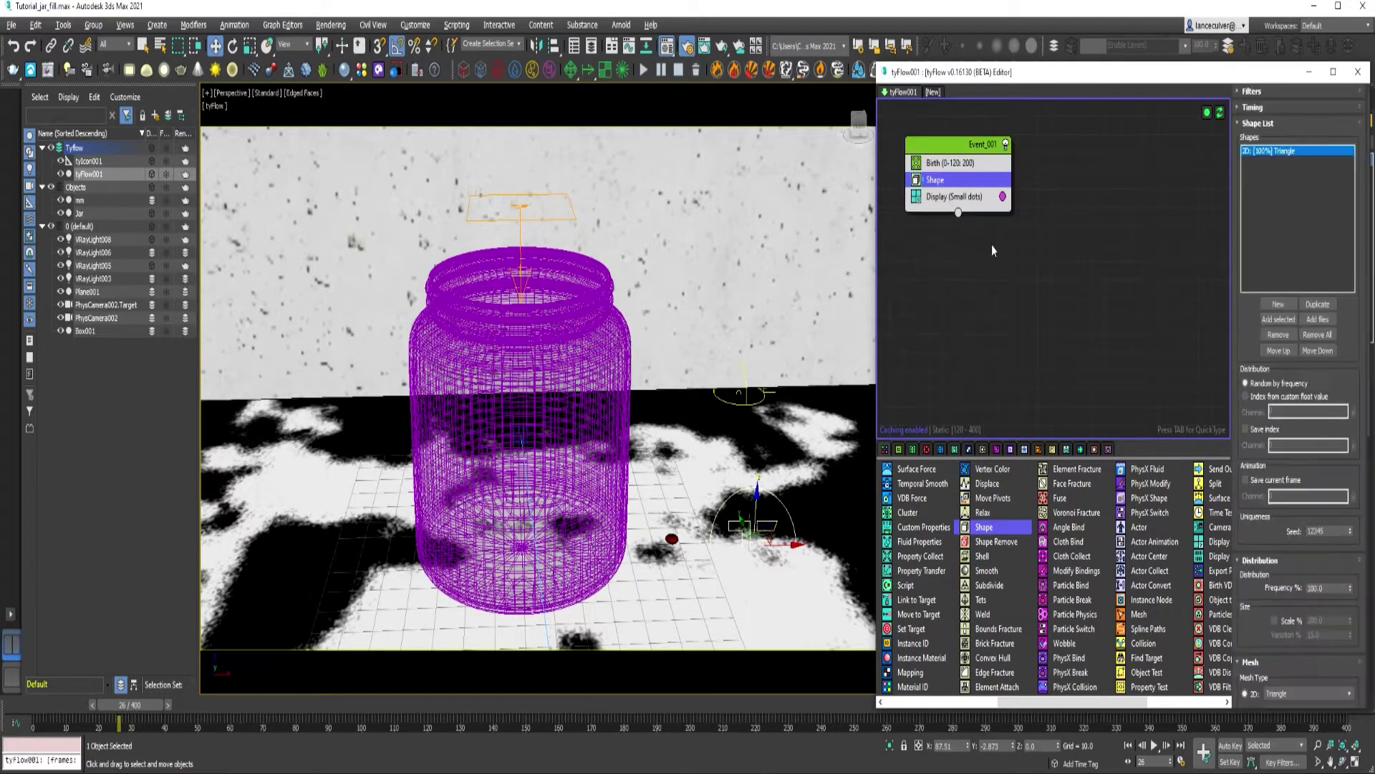
# Step: Replace the default triangle in the Shape operator's list with the small mm candy object from the scene
pyautogui.click(1279, 334)
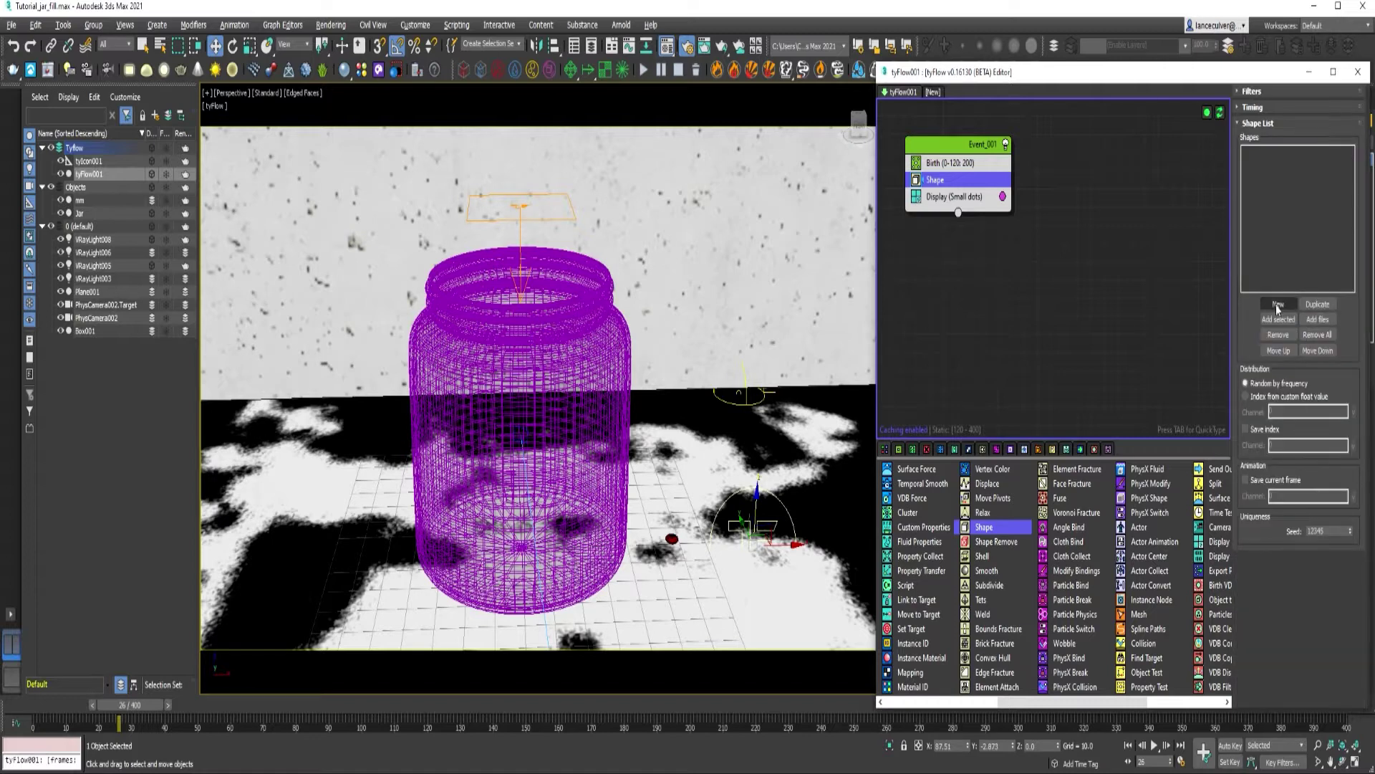
pyautogui.click(673, 538)
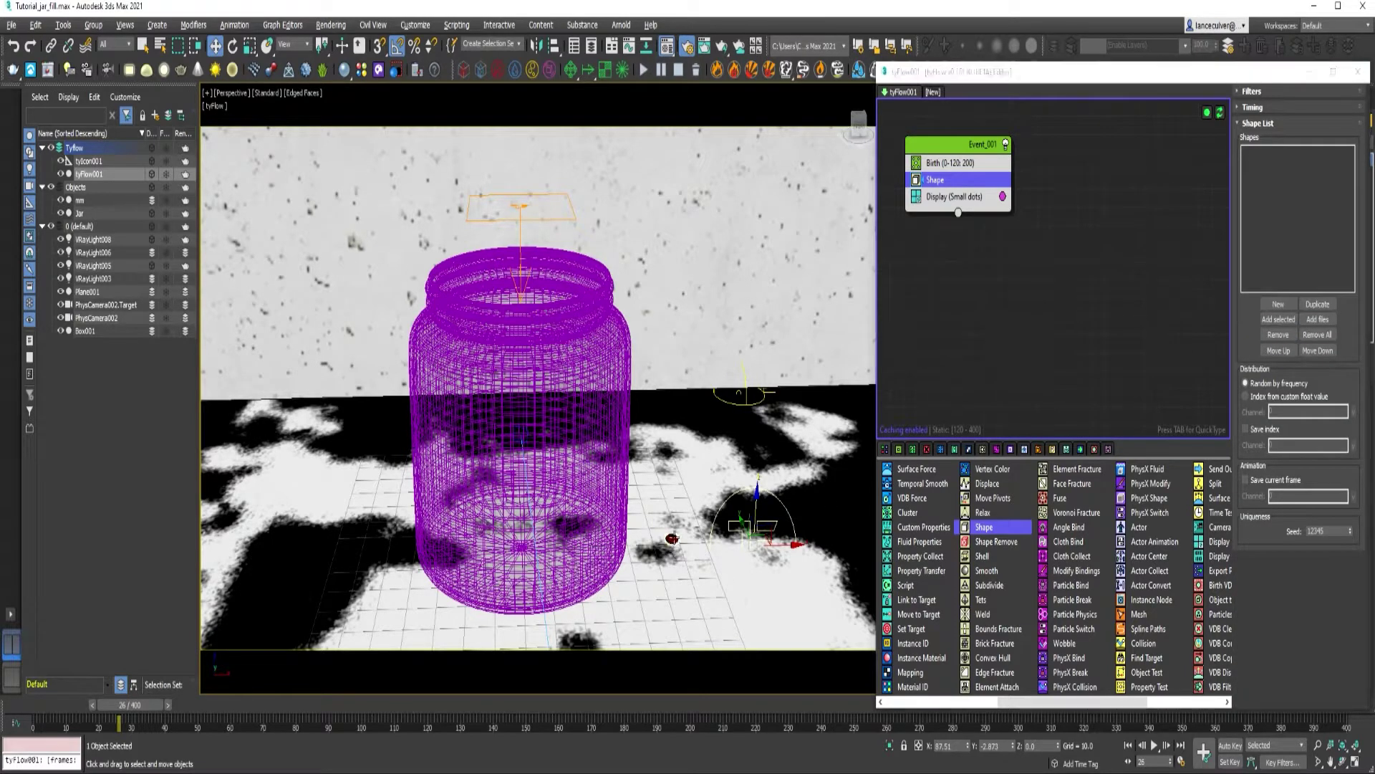
pyautogui.click(672, 538)
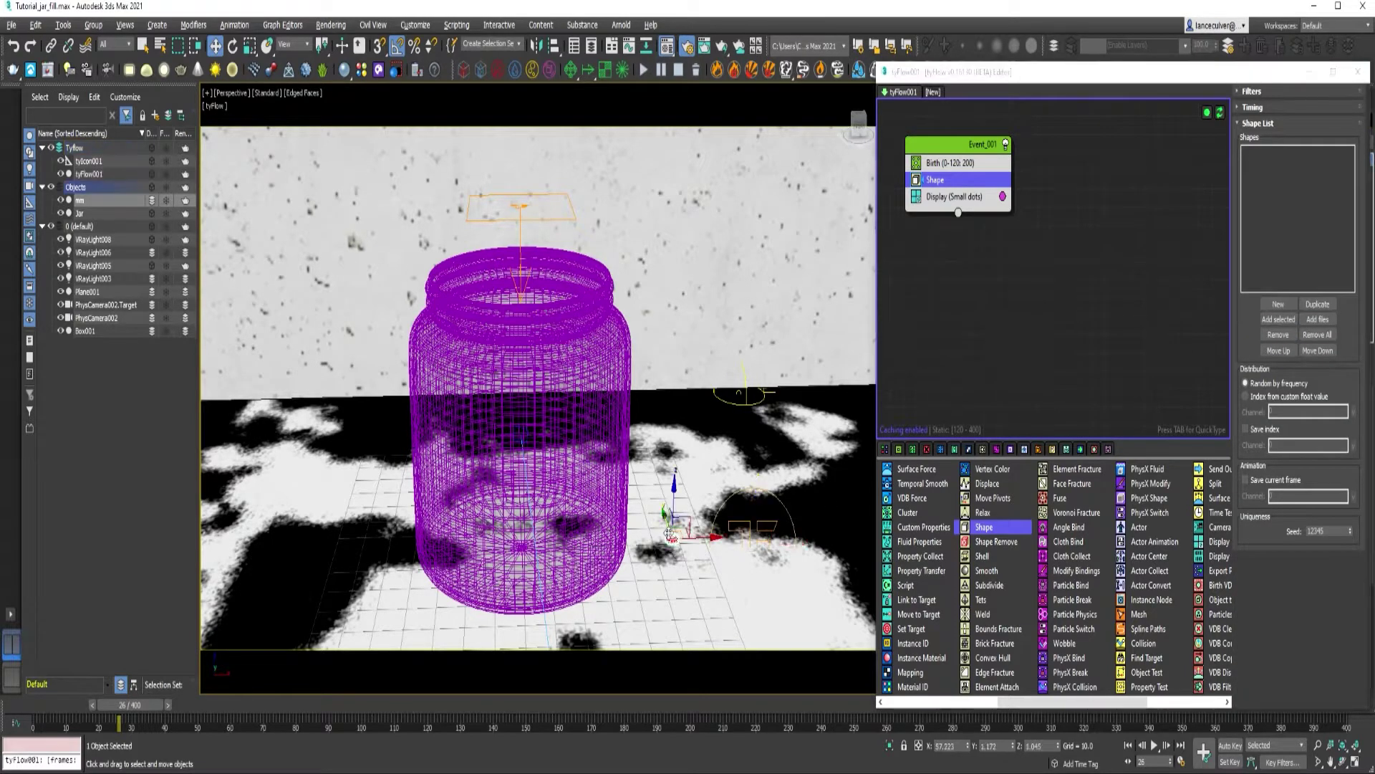
pyautogui.click(1285, 323)
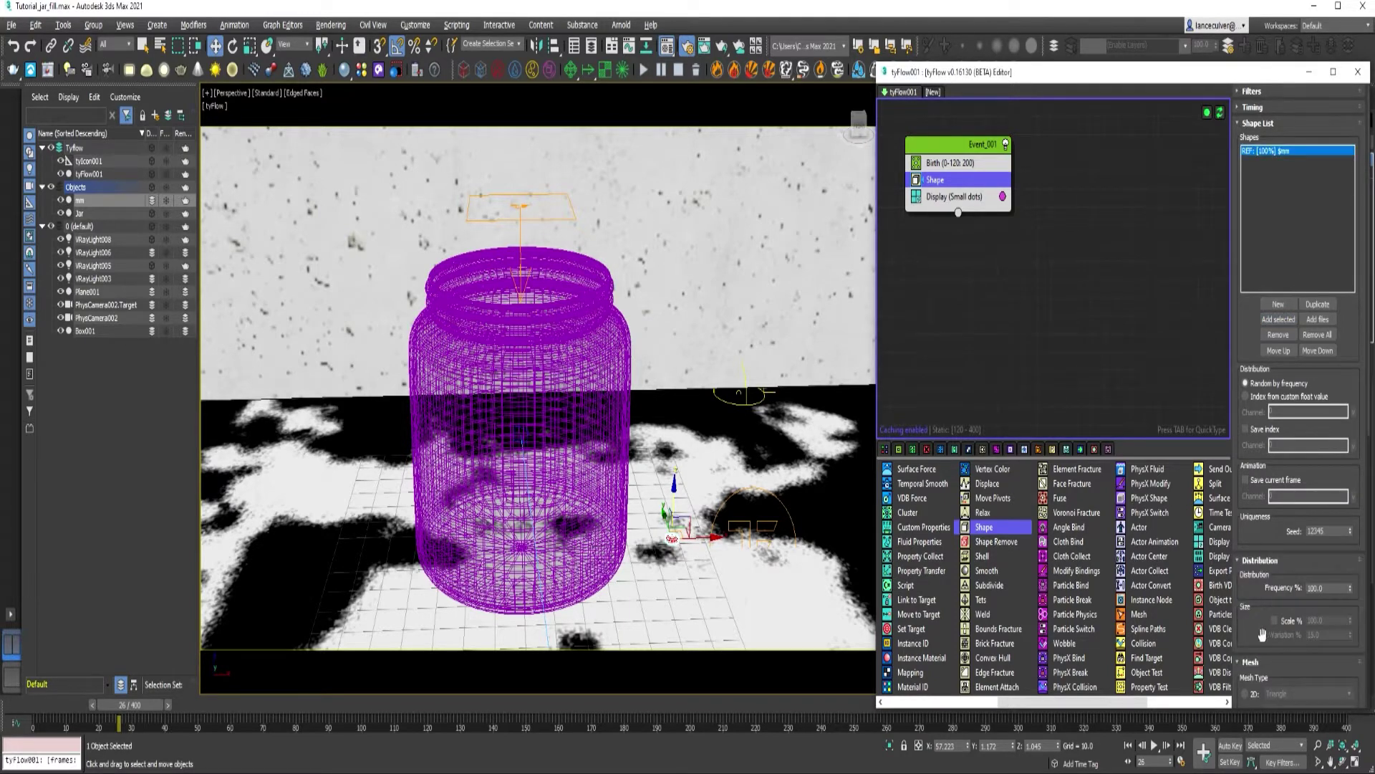
# Step: Add a Position Icon operator to the event and assign the tyIcon above the jar as its emitter
pyautogui.scroll(-1, 1268, 634)
pyautogui.moveTo(1017, 704); pyautogui.dragTo(963, 703)
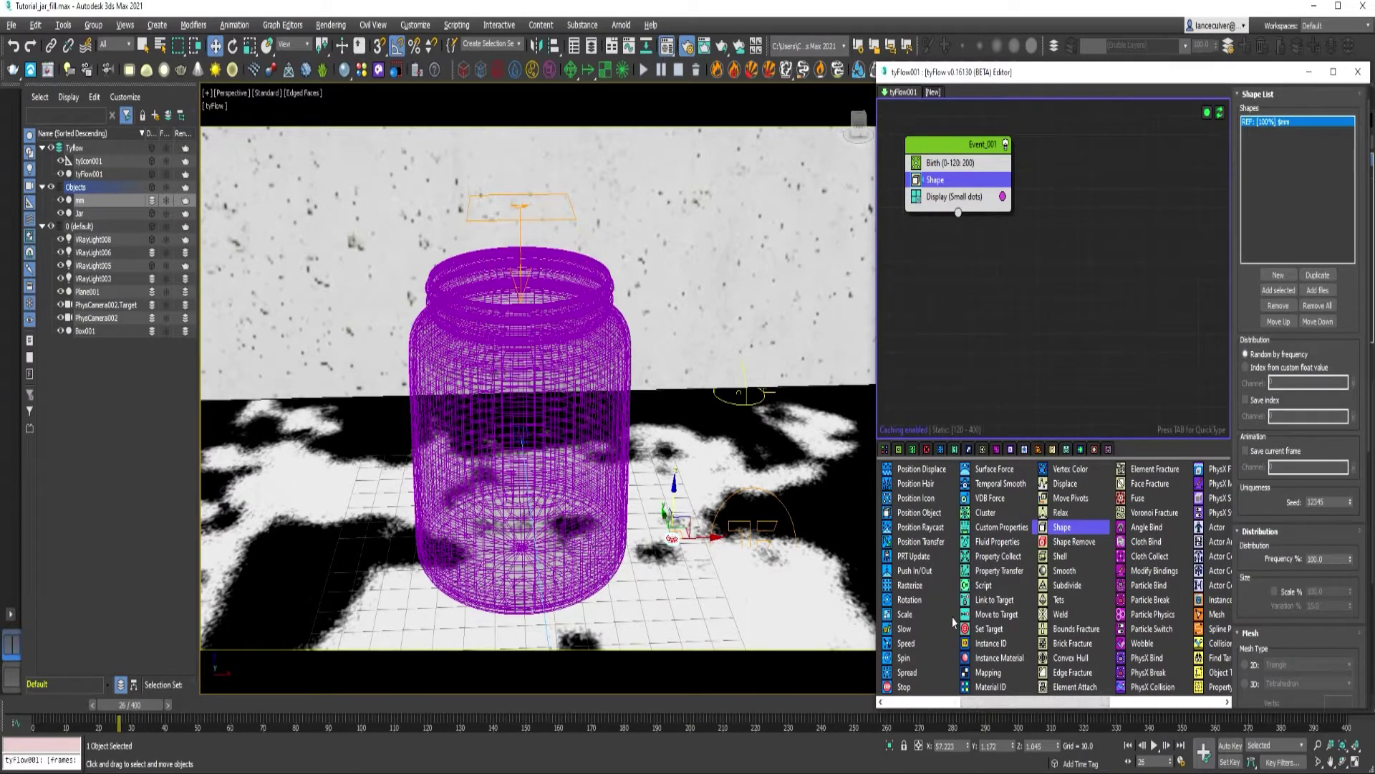
pyautogui.moveTo(917, 498); pyautogui.dragTo(960, 199)
pyautogui.click(1277, 263)
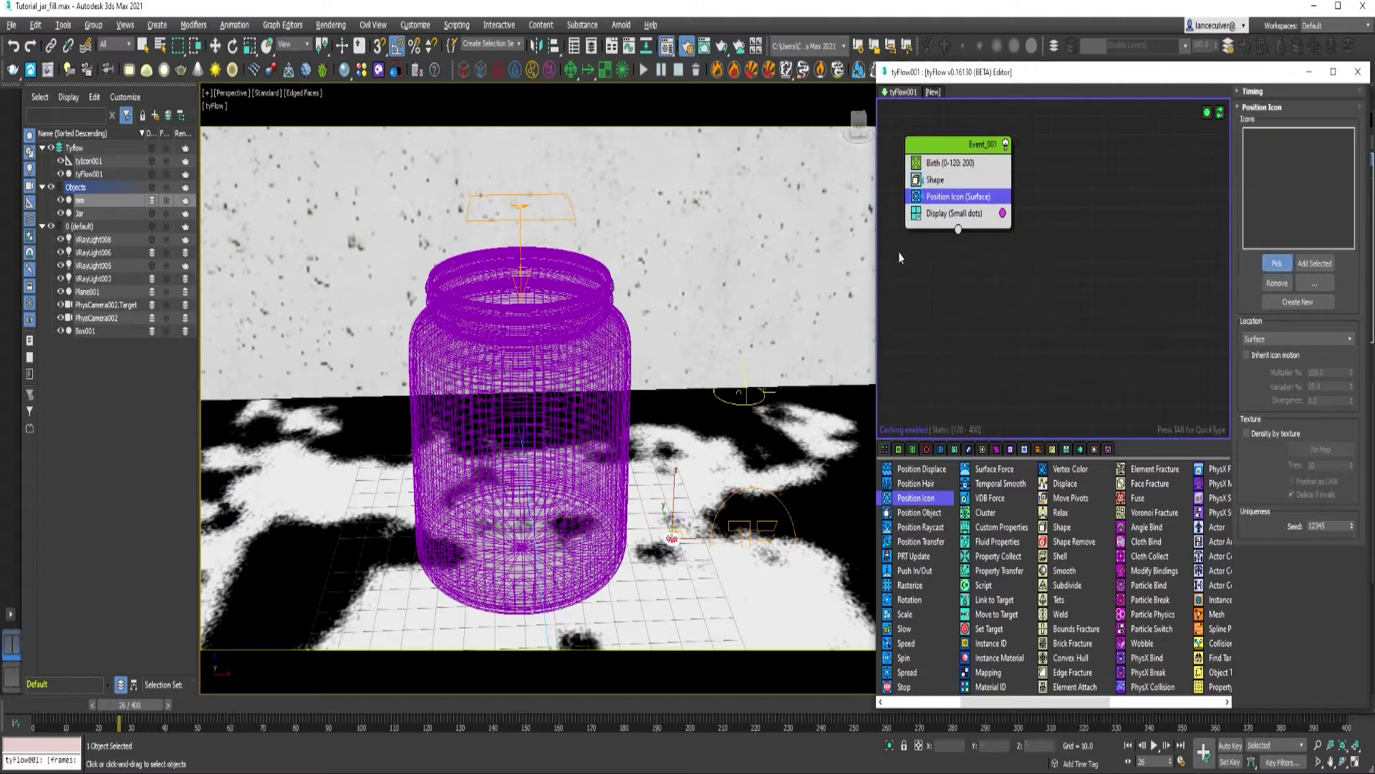
pyautogui.click(527, 220)
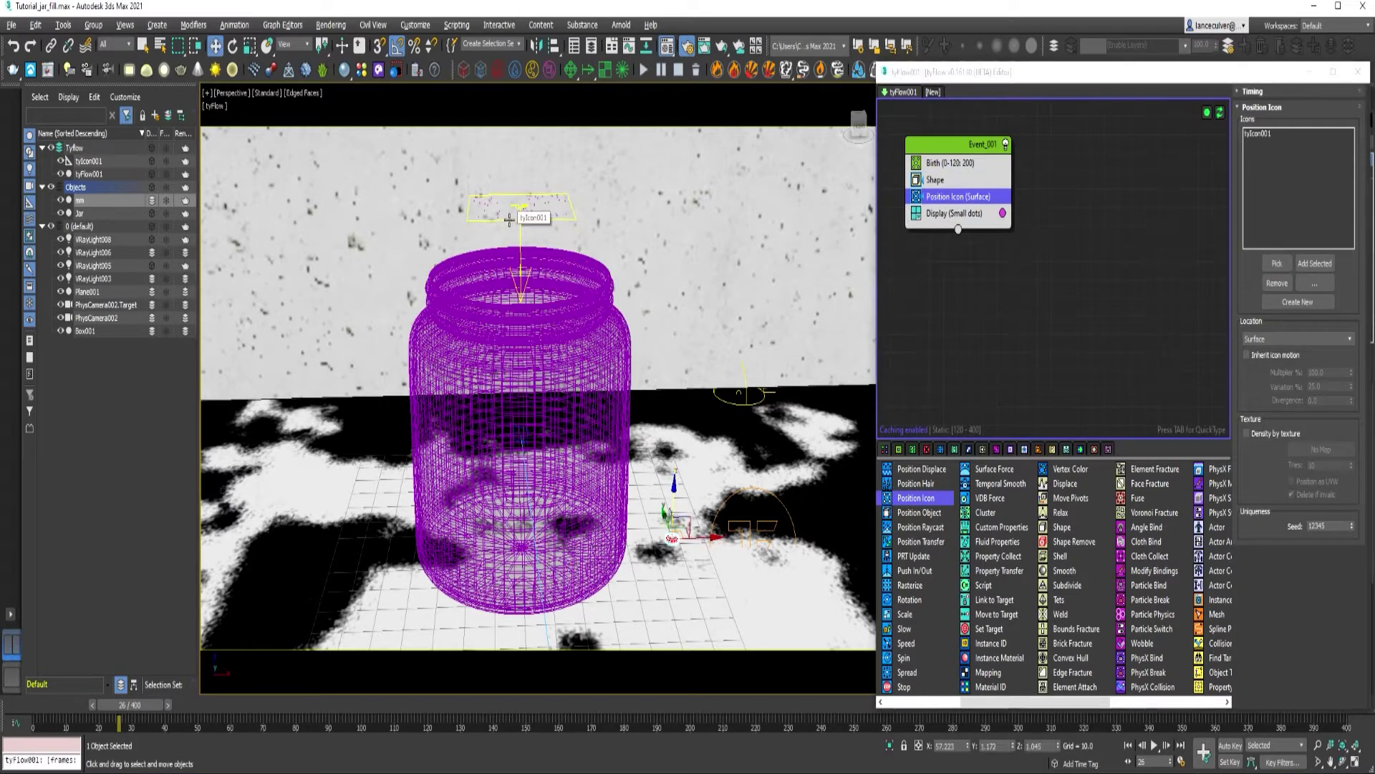
# Step: Set the event's Display operator type to Geometry
pyautogui.click(951, 218)
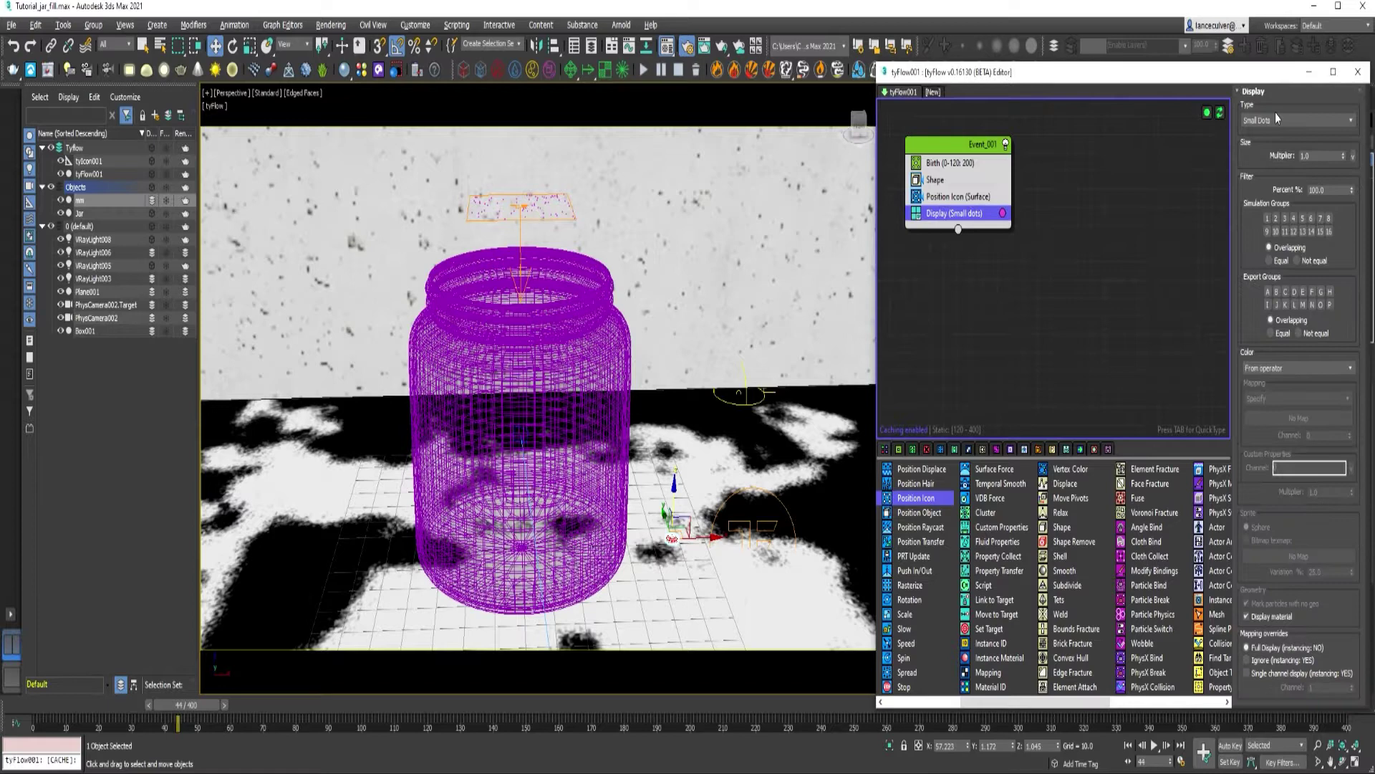
pyautogui.click(1277, 119)
pyautogui.click(1270, 190)
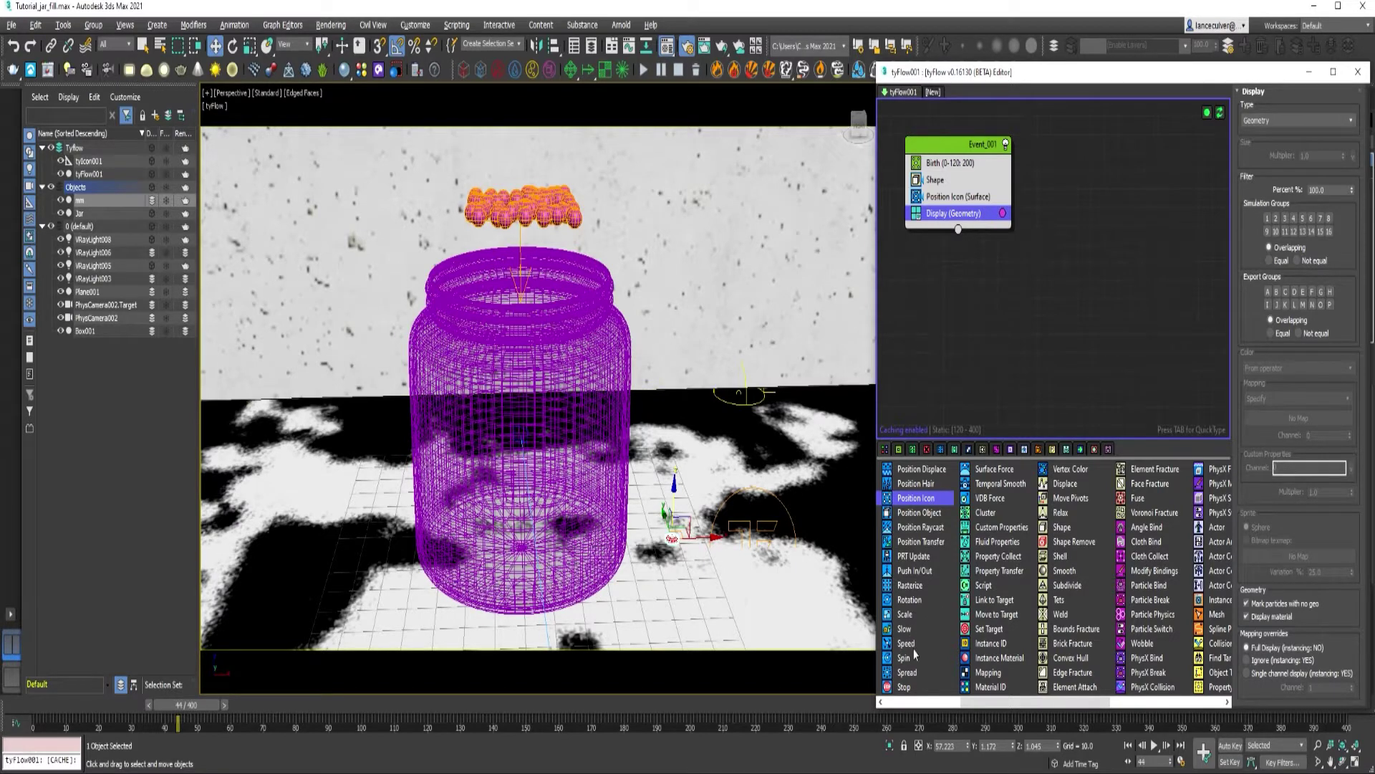
# Step: Add a Scale operator to the event and reduce its Z scale to below 50% to flatten the particles
pyautogui.scroll(2, 1052, 647)
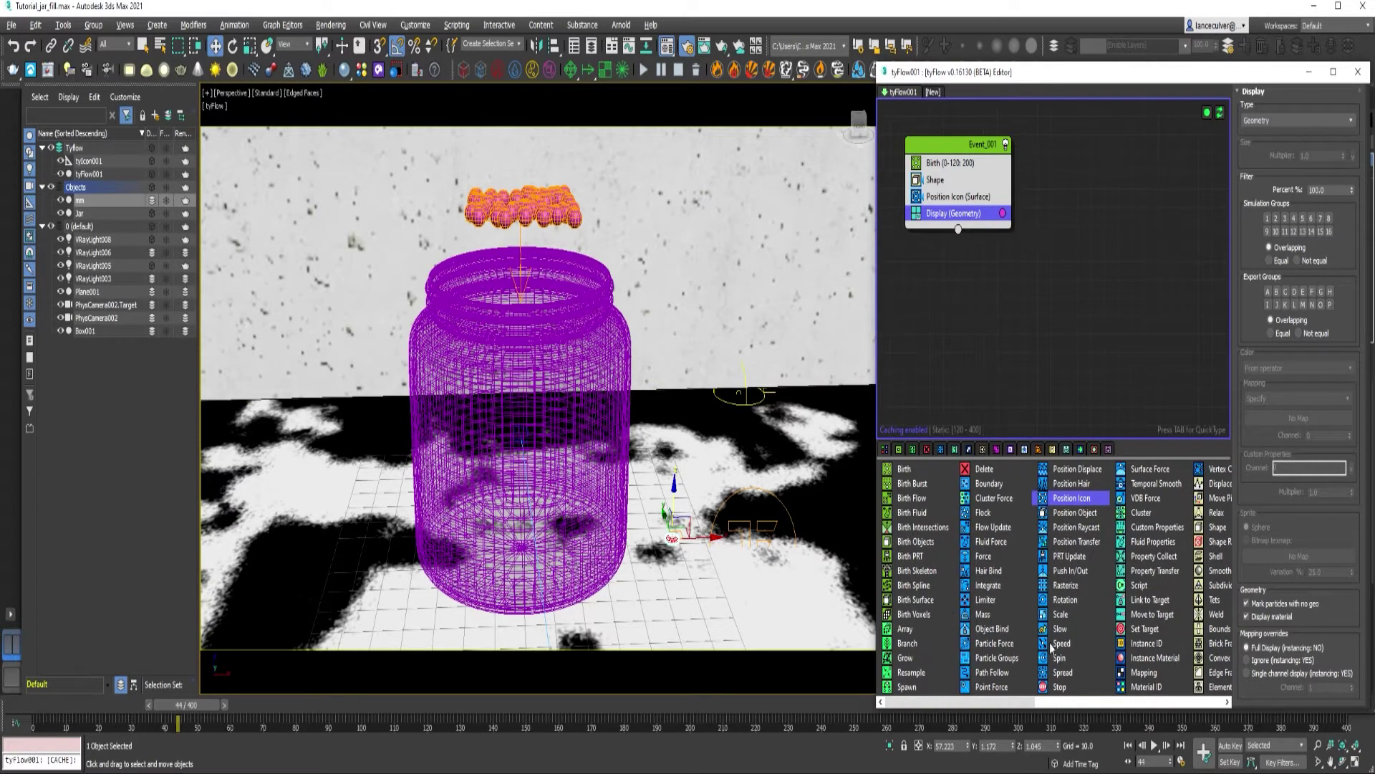
pyautogui.moveTo(1063, 623); pyautogui.dragTo(1016, 308)
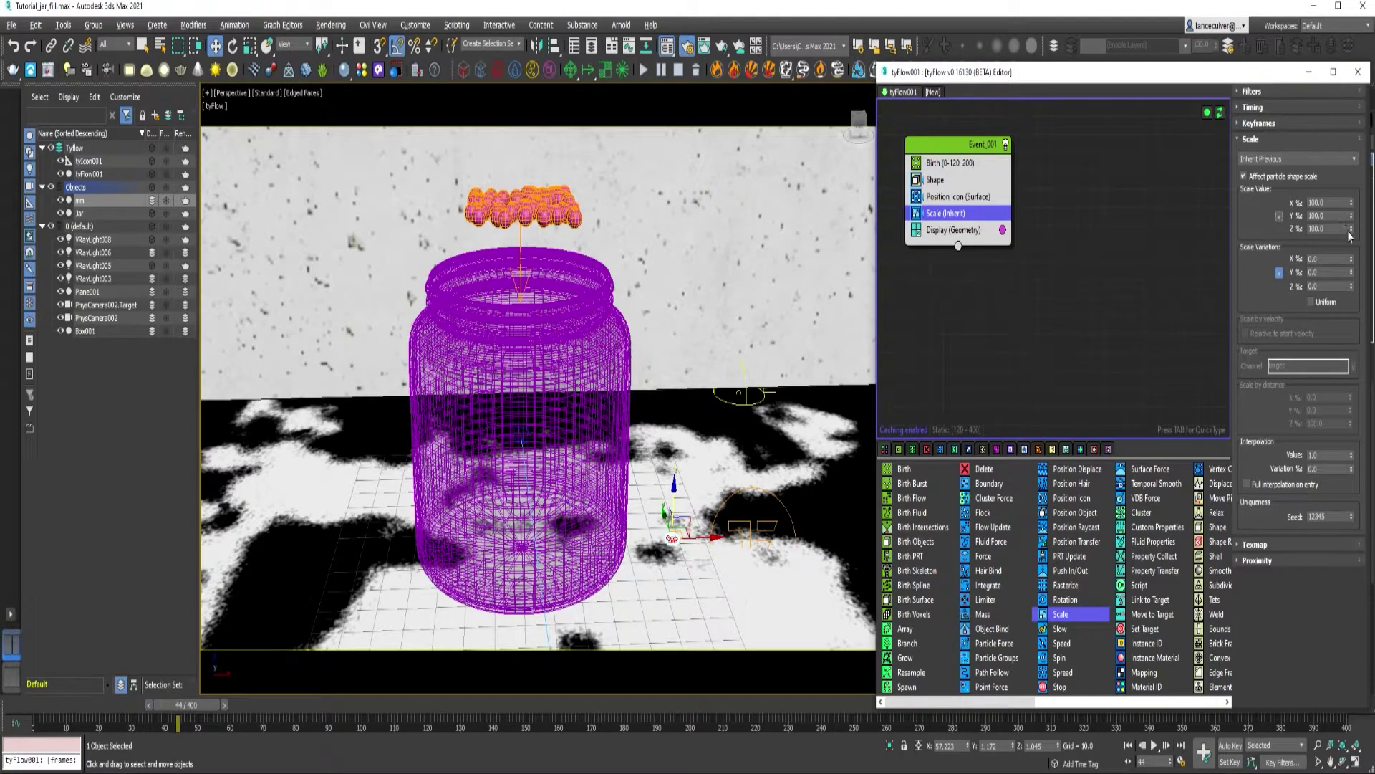
pyautogui.moveTo(1352, 230); pyautogui.dragTo(1361, 284)
pyautogui.moveTo(1369, 339); pyautogui.dragTo(52, 600)
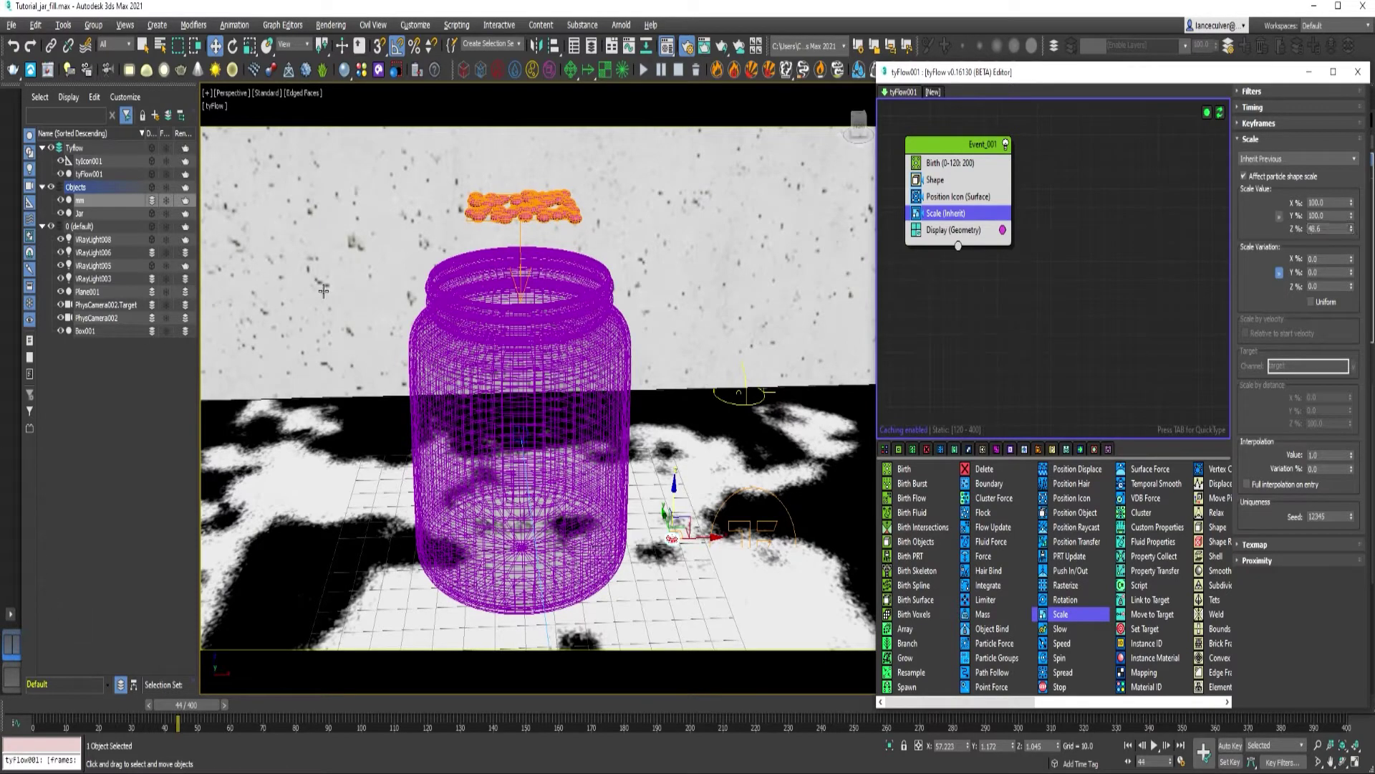
# Step: Add a Rotation operator and a Spin operator, both set to Random 3D, to the event below the Scale operator
pyautogui.moveTo(530, 238); pyautogui.dragTo(538, 368, button='middle')
pyautogui.scroll(10, 538, 368)
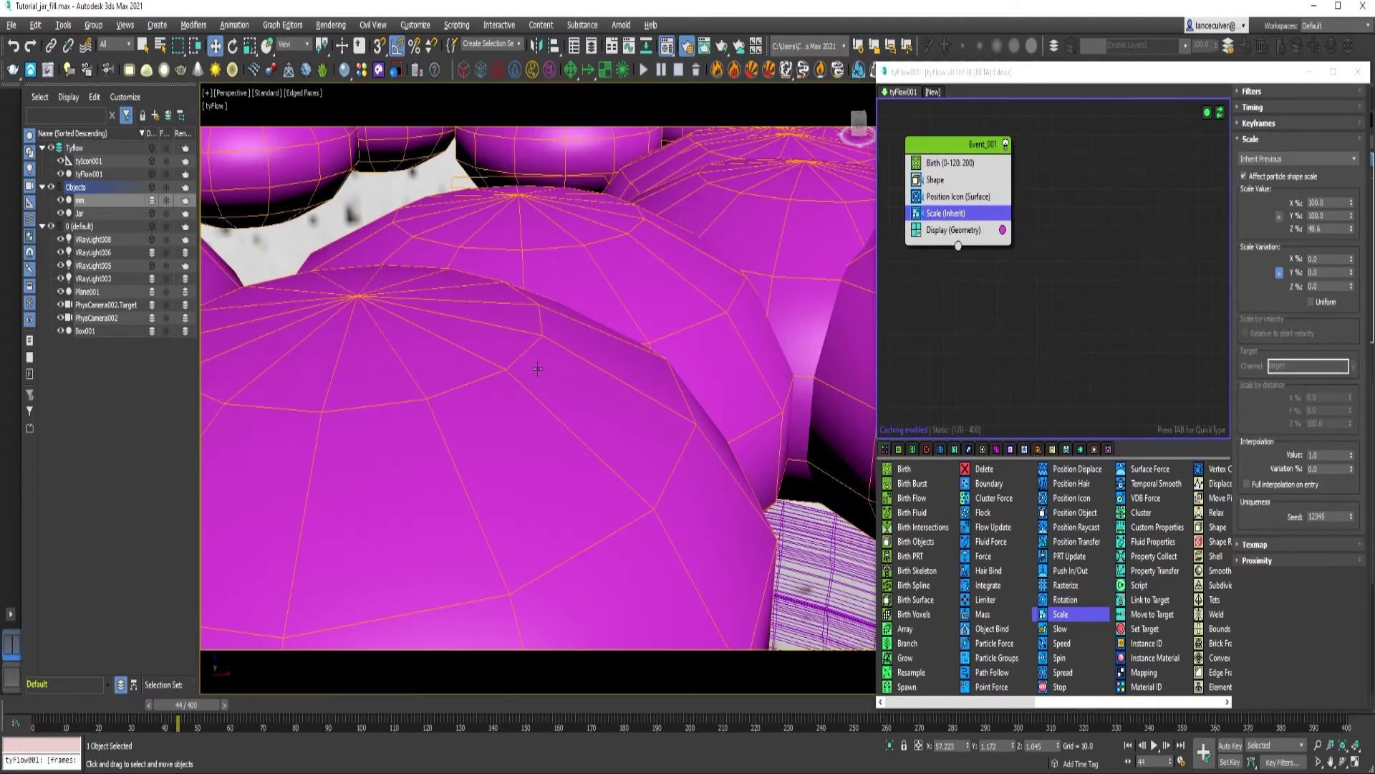
pyautogui.scroll(-5, 538, 369)
pyautogui.scroll(-5, 533, 376)
pyautogui.moveTo(530, 376); pyautogui.dragTo(501, 244, button='middle')
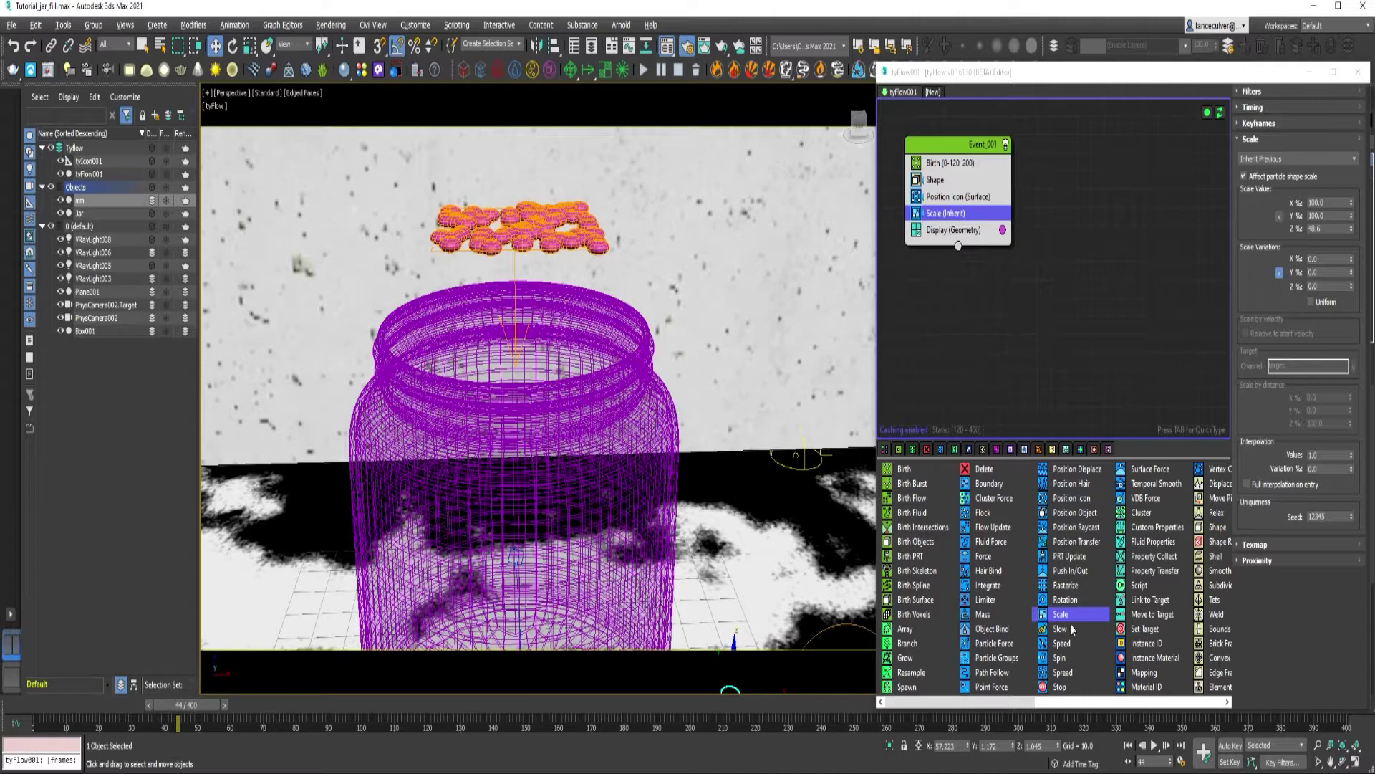
pyautogui.moveTo(1066, 603); pyautogui.dragTo(957, 230)
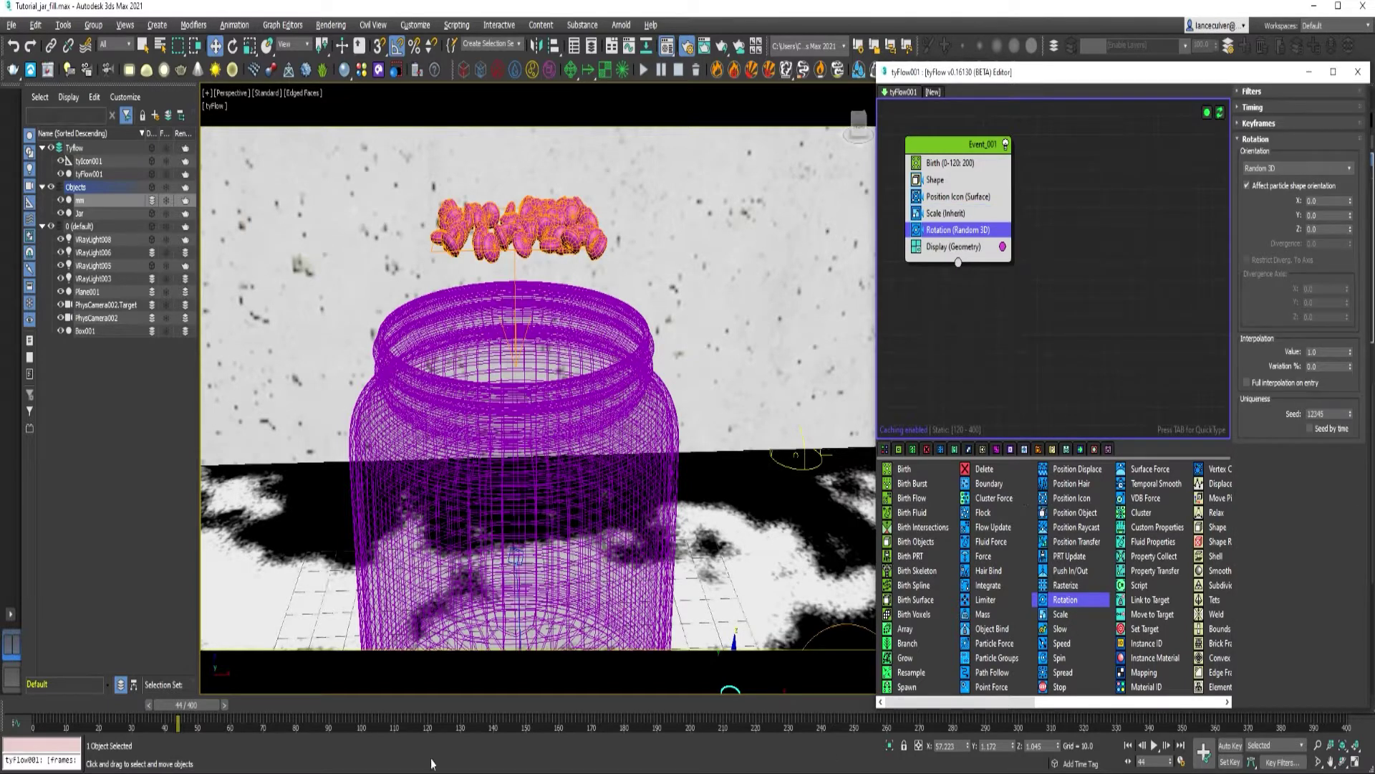
pyautogui.moveTo(173, 711); pyautogui.dragTo(141, 709)
pyautogui.press('w')
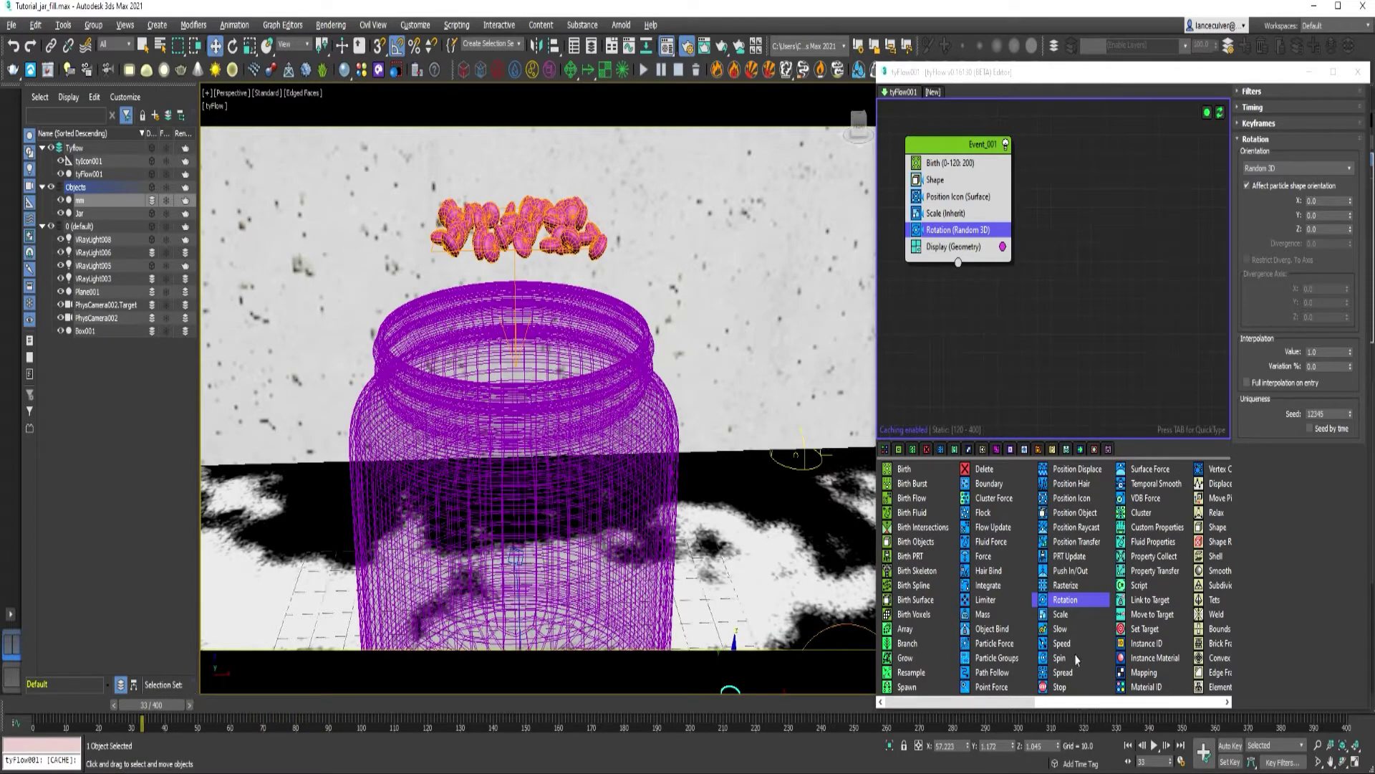
pyautogui.moveTo(1063, 660); pyautogui.dragTo(959, 242)
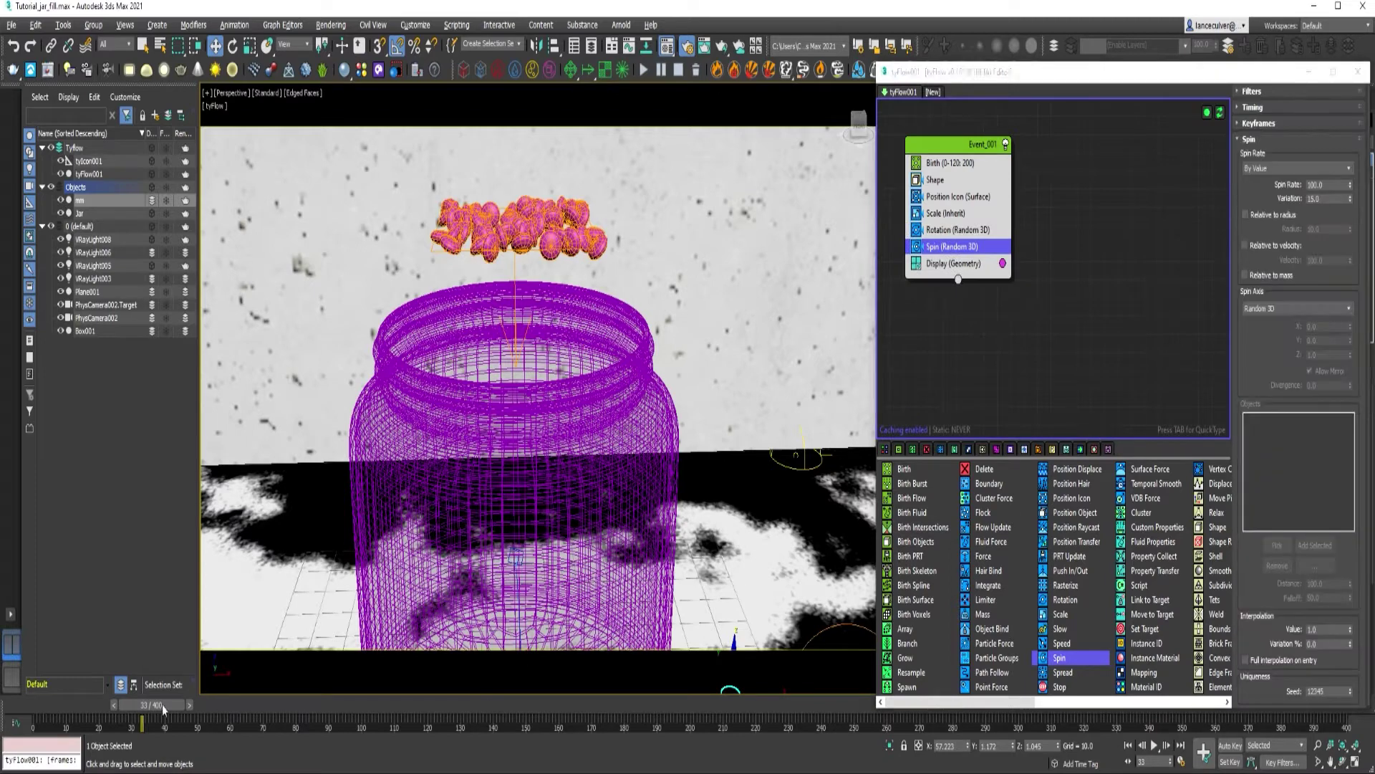
pyautogui.moveTo(152, 704); pyautogui.dragTo(74, 720)
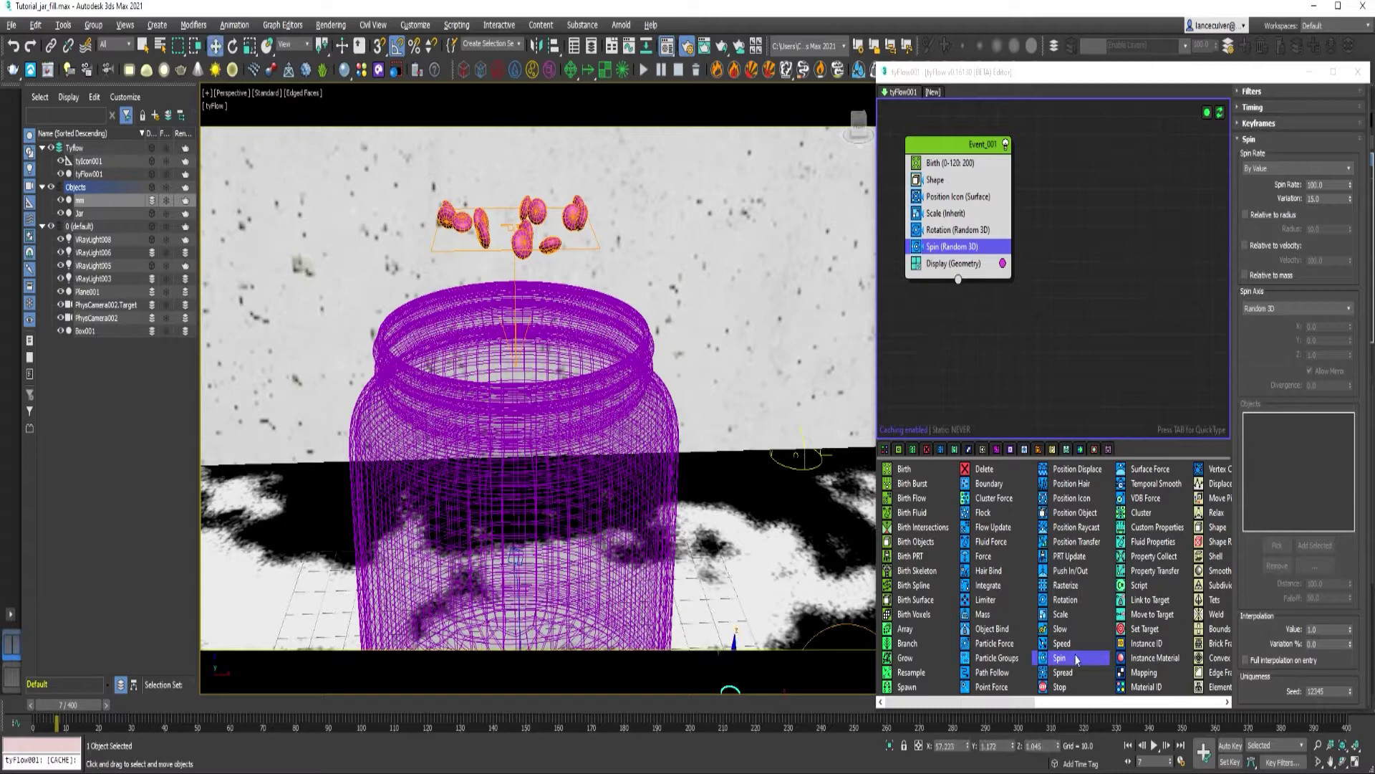
# Step: Add a Speed operator to the event after Spin and set its magnitude to 4
pyautogui.moveTo(1062, 643); pyautogui.dragTo(1040, 337)
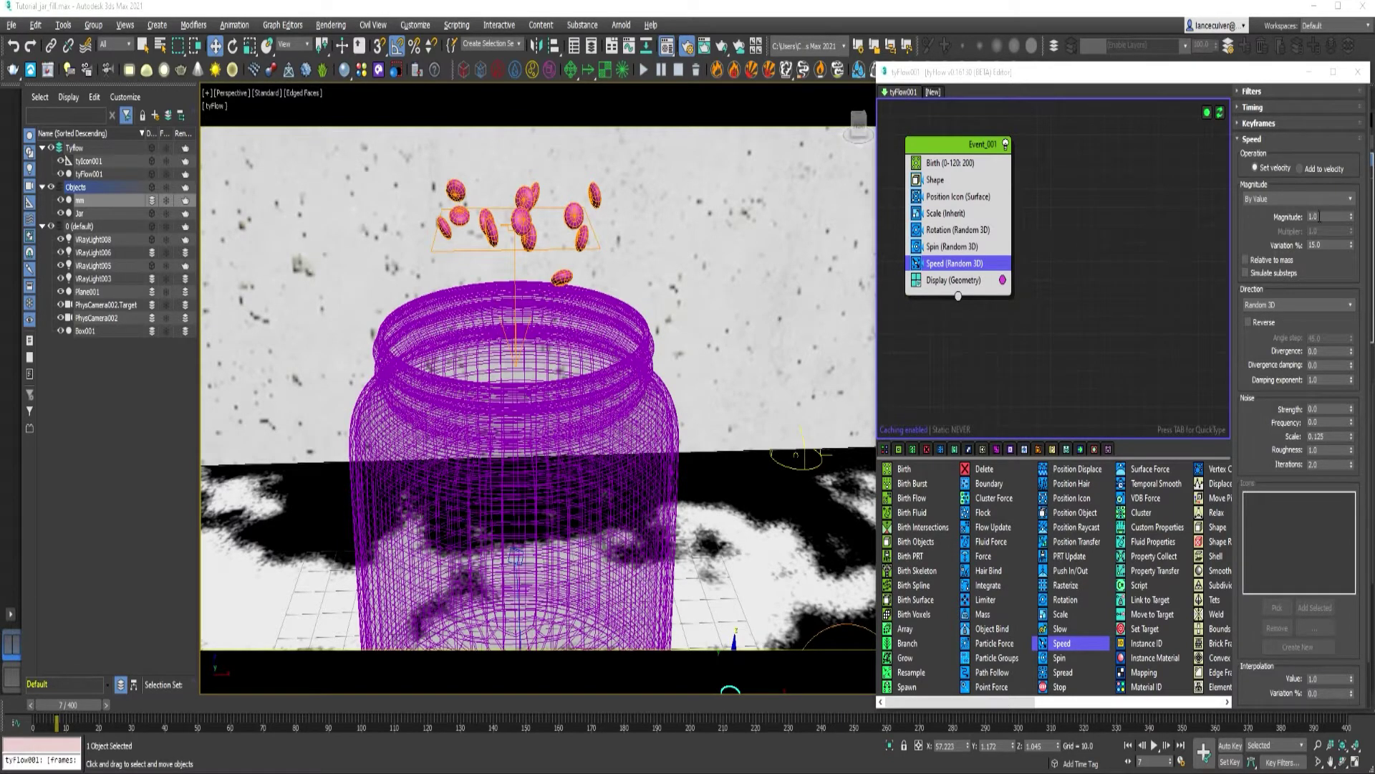
pyautogui.doubleClick(1320, 216)
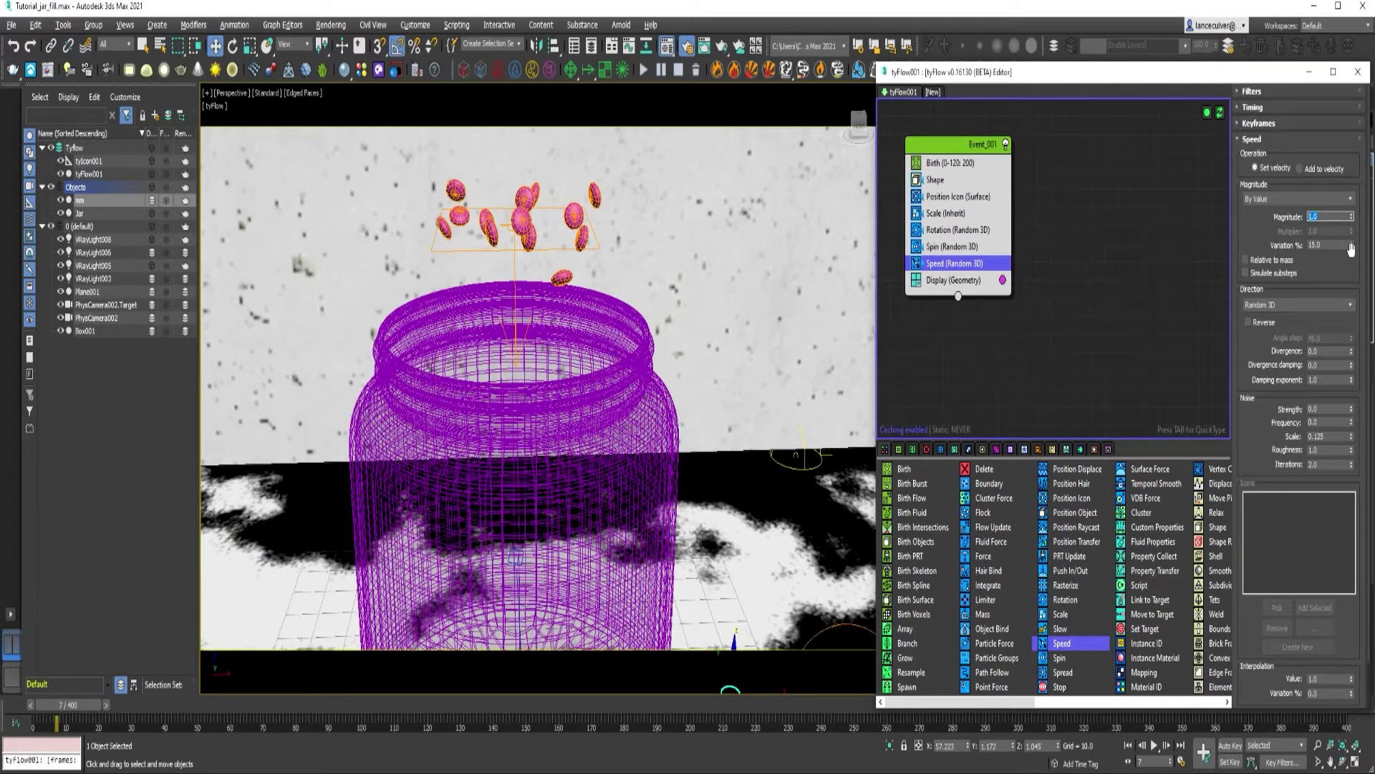
pyautogui.write('4')
pyautogui.press('Return')
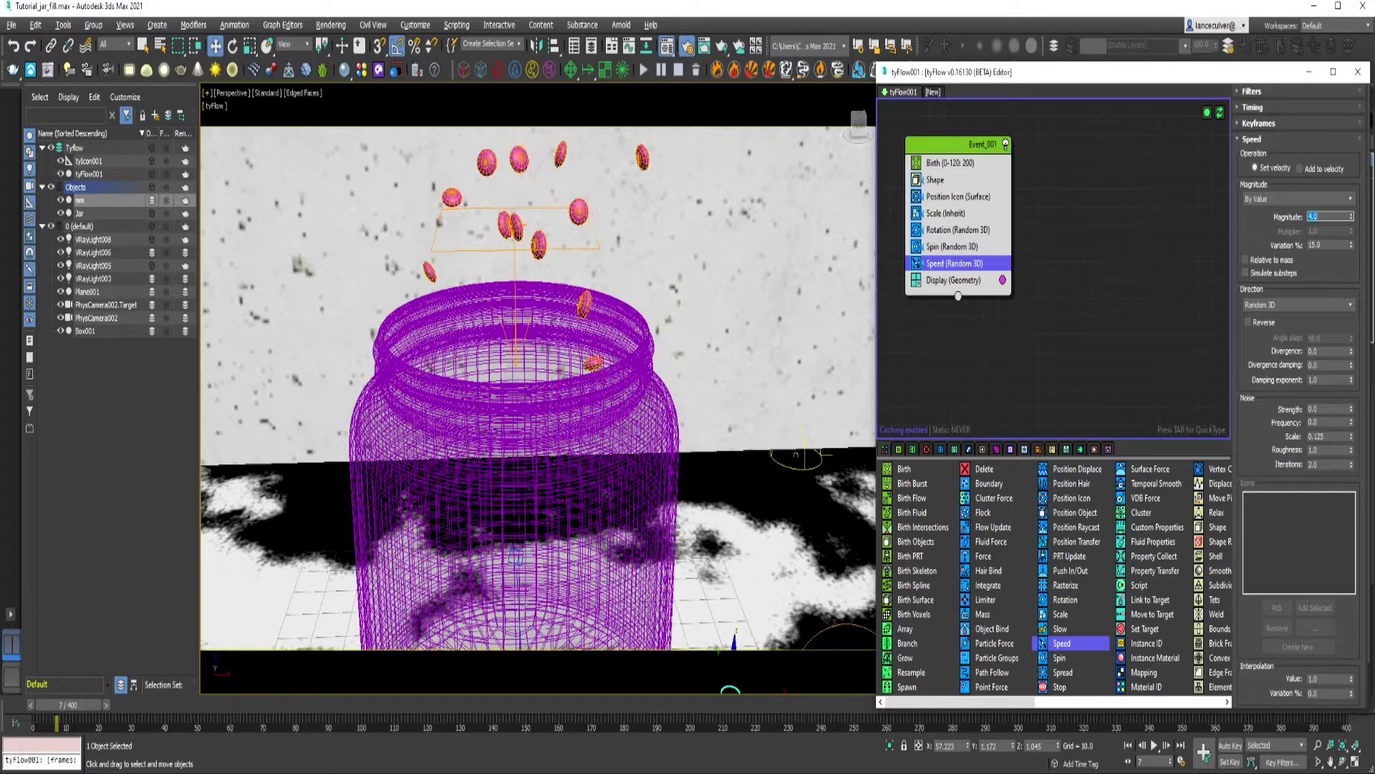
pyautogui.moveTo(57, 695); pyautogui.dragTo(27, 668)
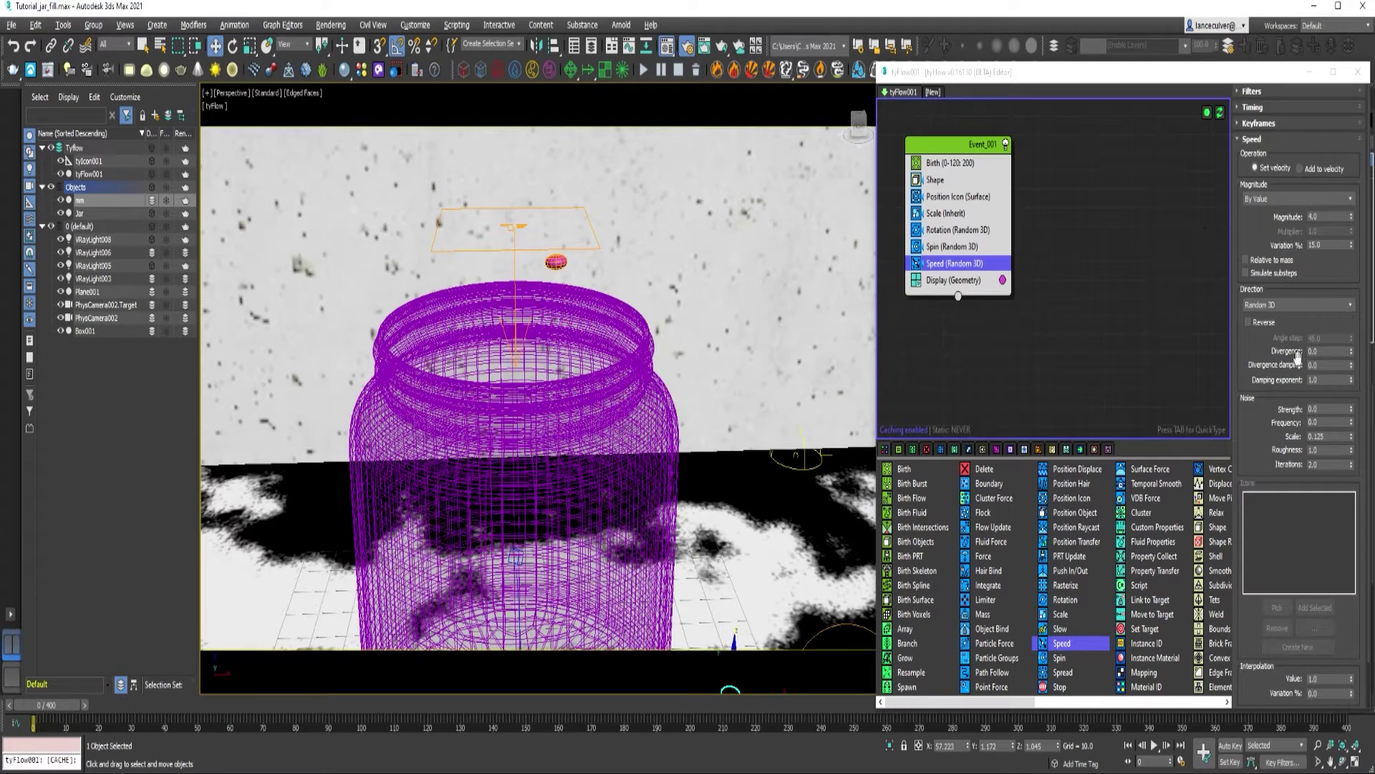
# Step: Set the Speed operator's direction to Along Icon Arrow and assign the tyIcon above the jar as its icon
pyautogui.click(1281, 306)
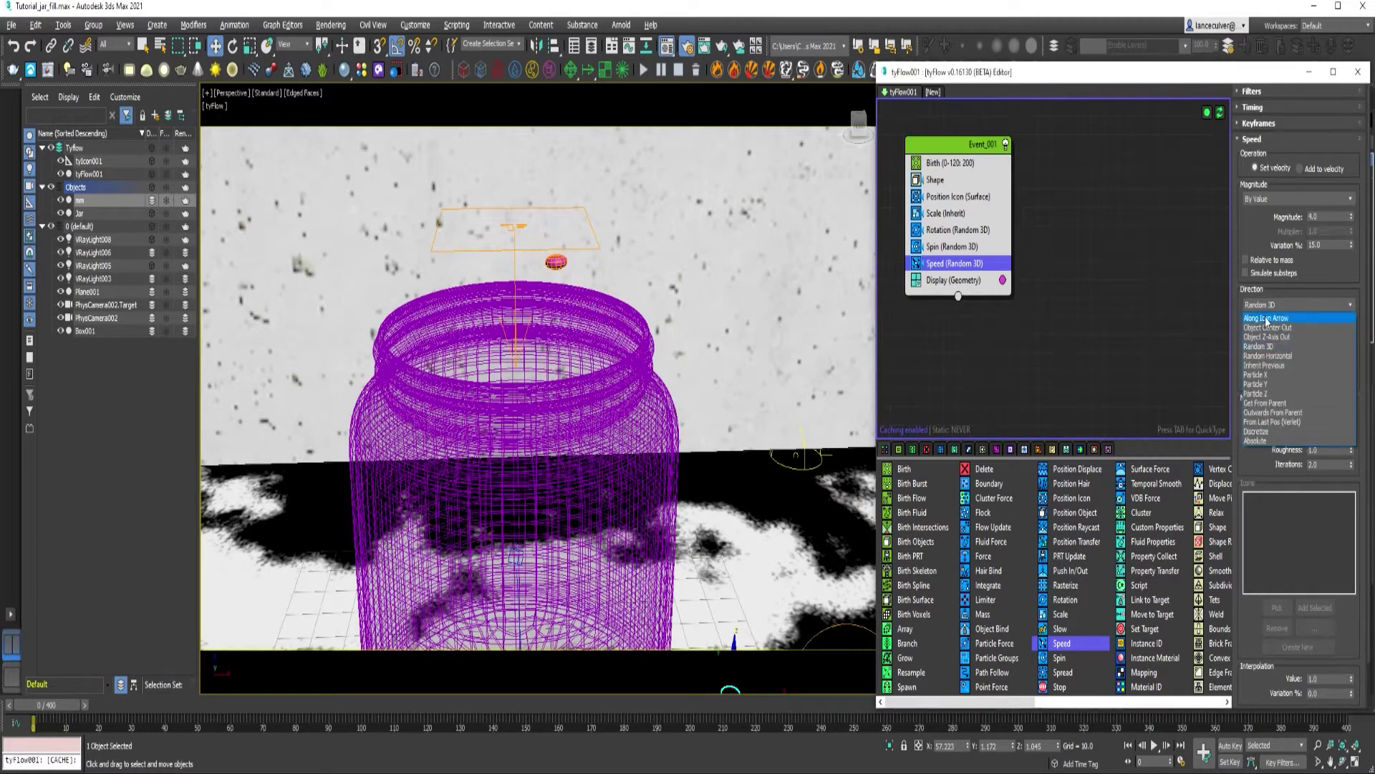
pyautogui.click(1278, 320)
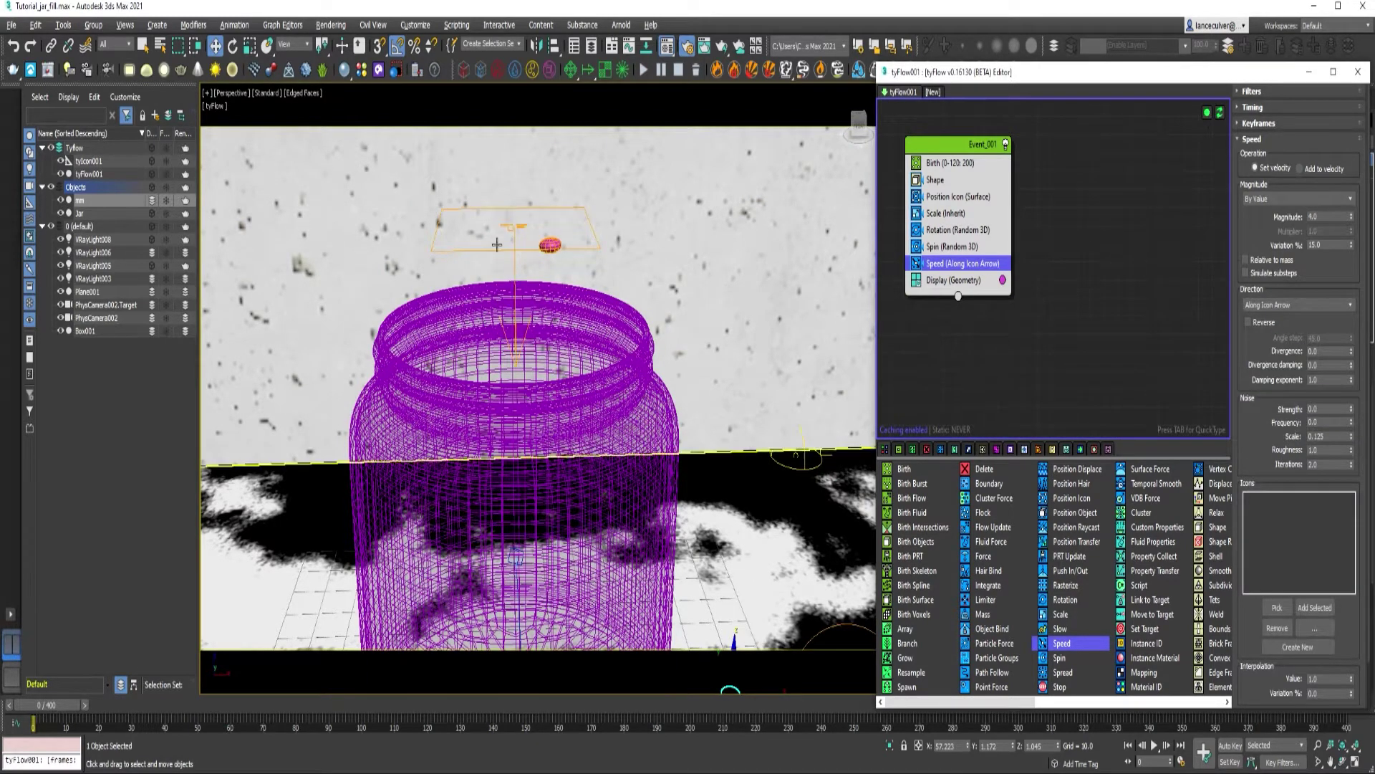
pyautogui.click(1277, 608)
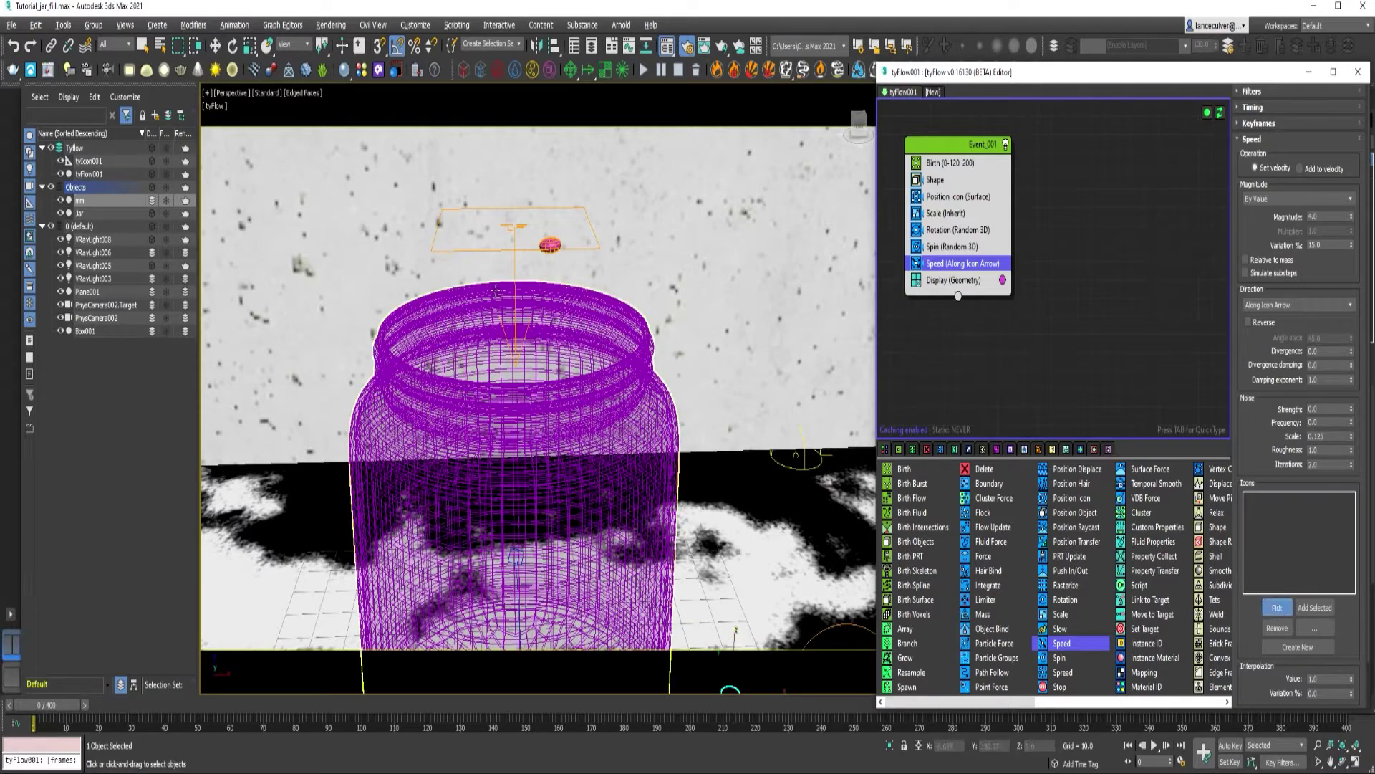
pyautogui.click(508, 248)
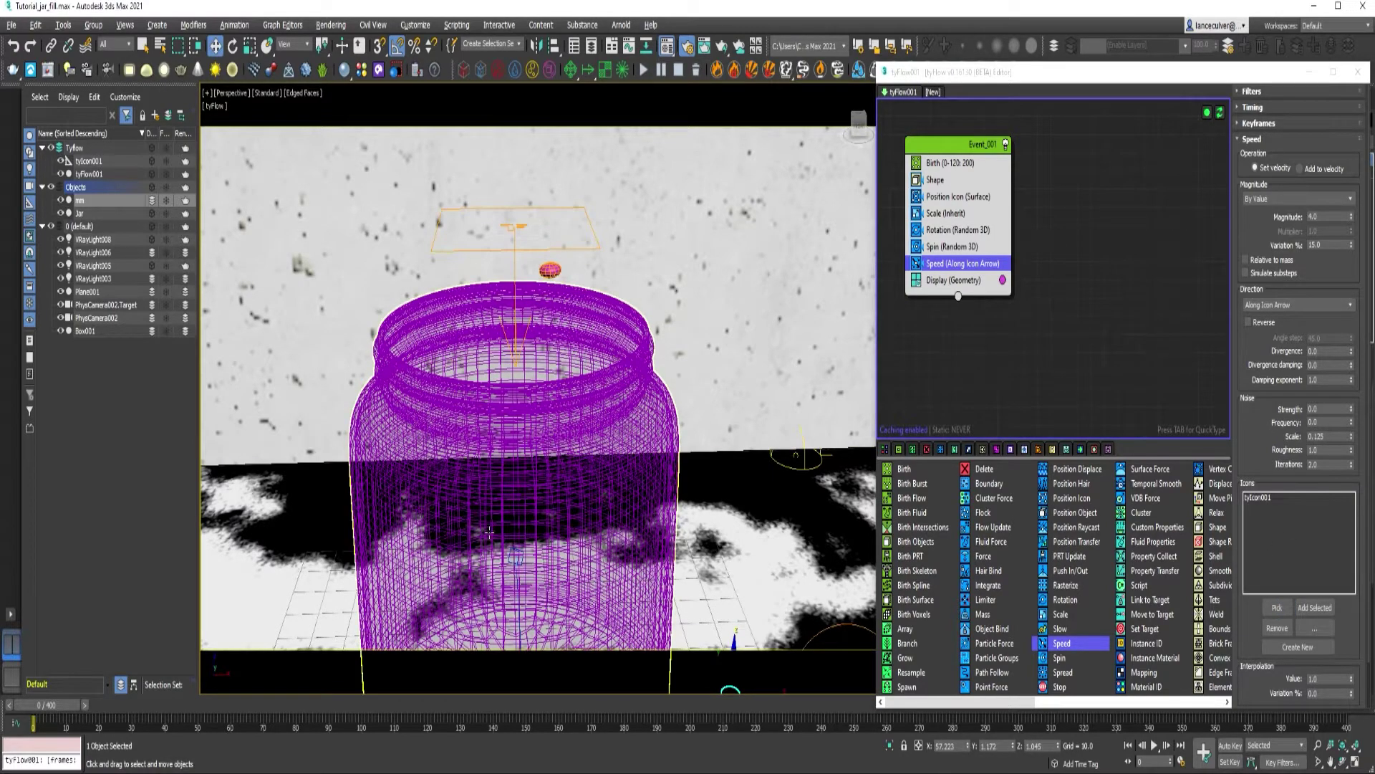
pyautogui.moveTo(64, 708); pyautogui.dragTo(280, 745)
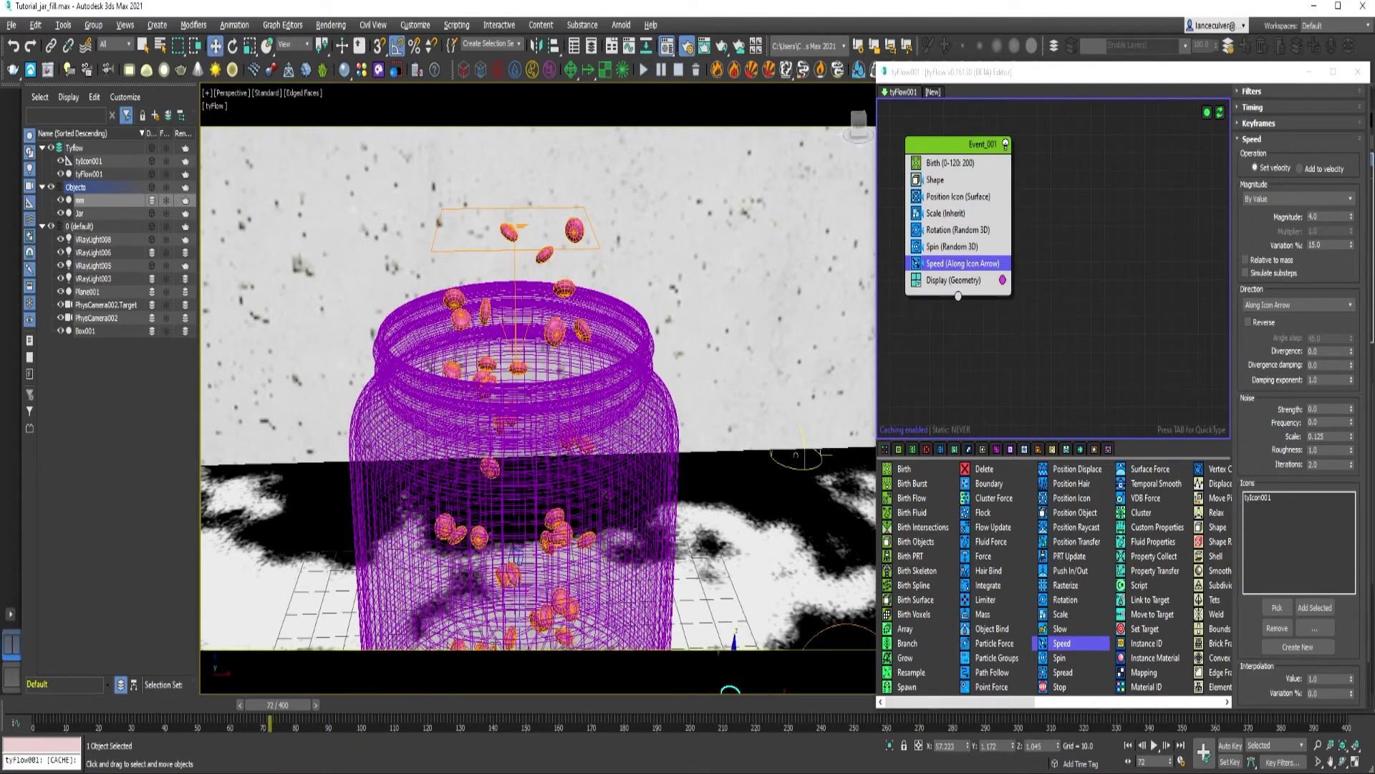
# Step: Add a Time Test operator to the event after Speed and set its test value to 5
pyautogui.moveTo(569, 416); pyautogui.dragTo(577, 331, button='middle')
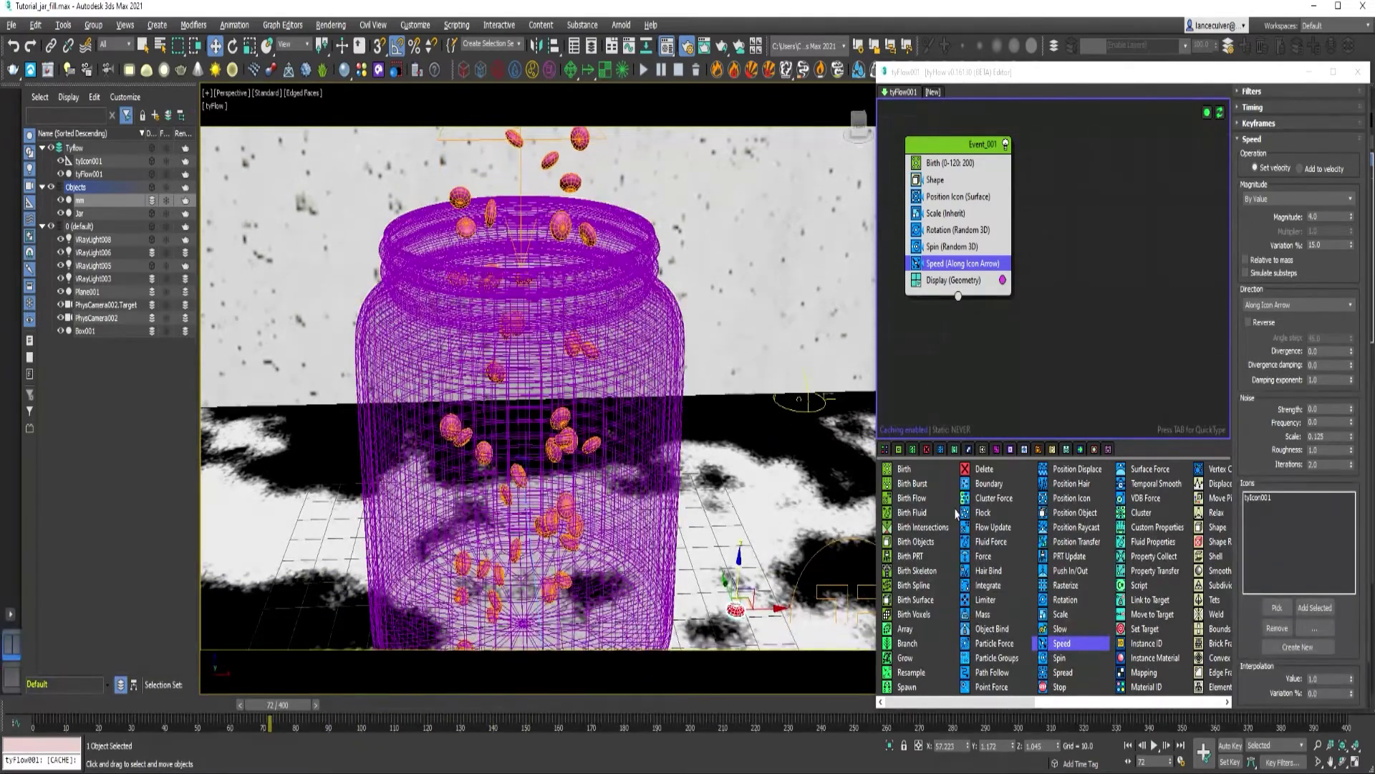
pyautogui.hscroll(2, 1067, 620)
pyautogui.hscroll(2, 1129, 654)
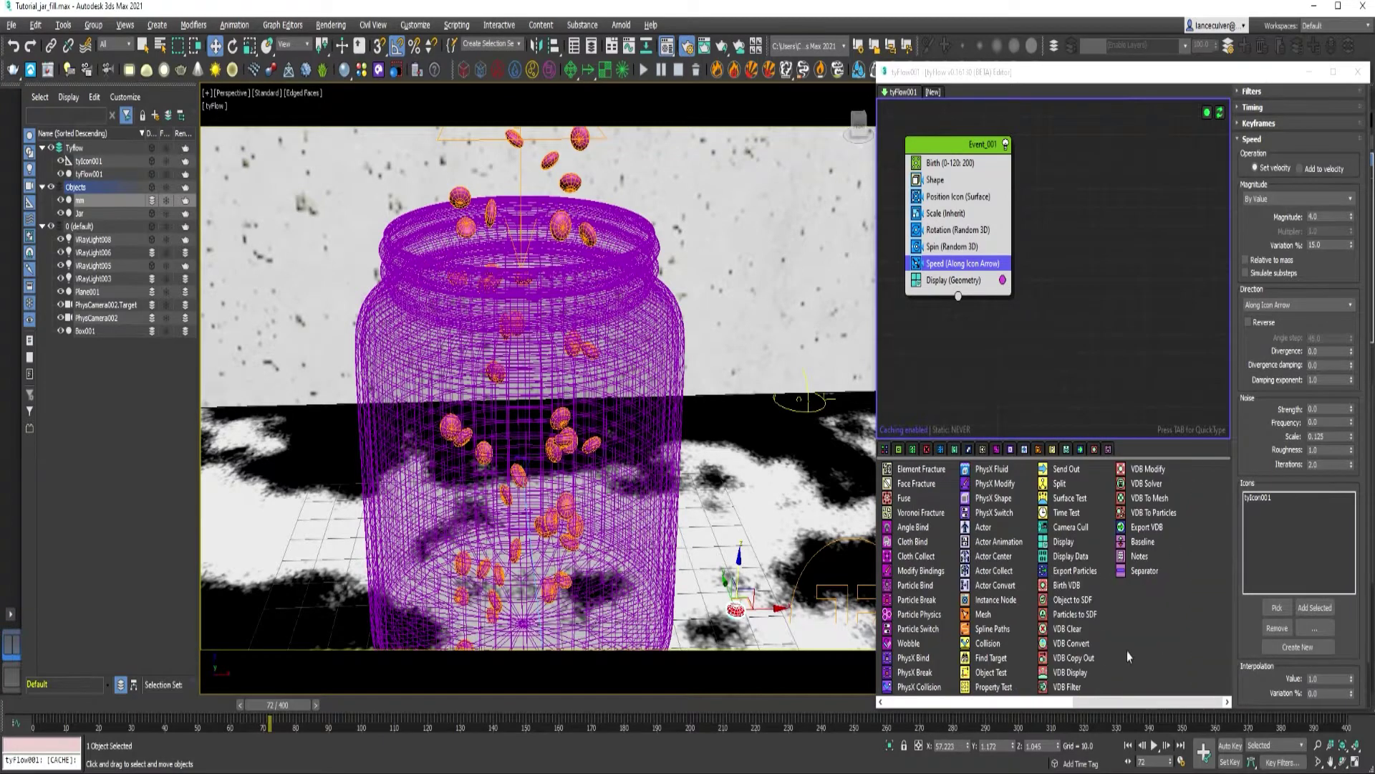
pyautogui.moveTo(1068, 523); pyautogui.dragTo(971, 352)
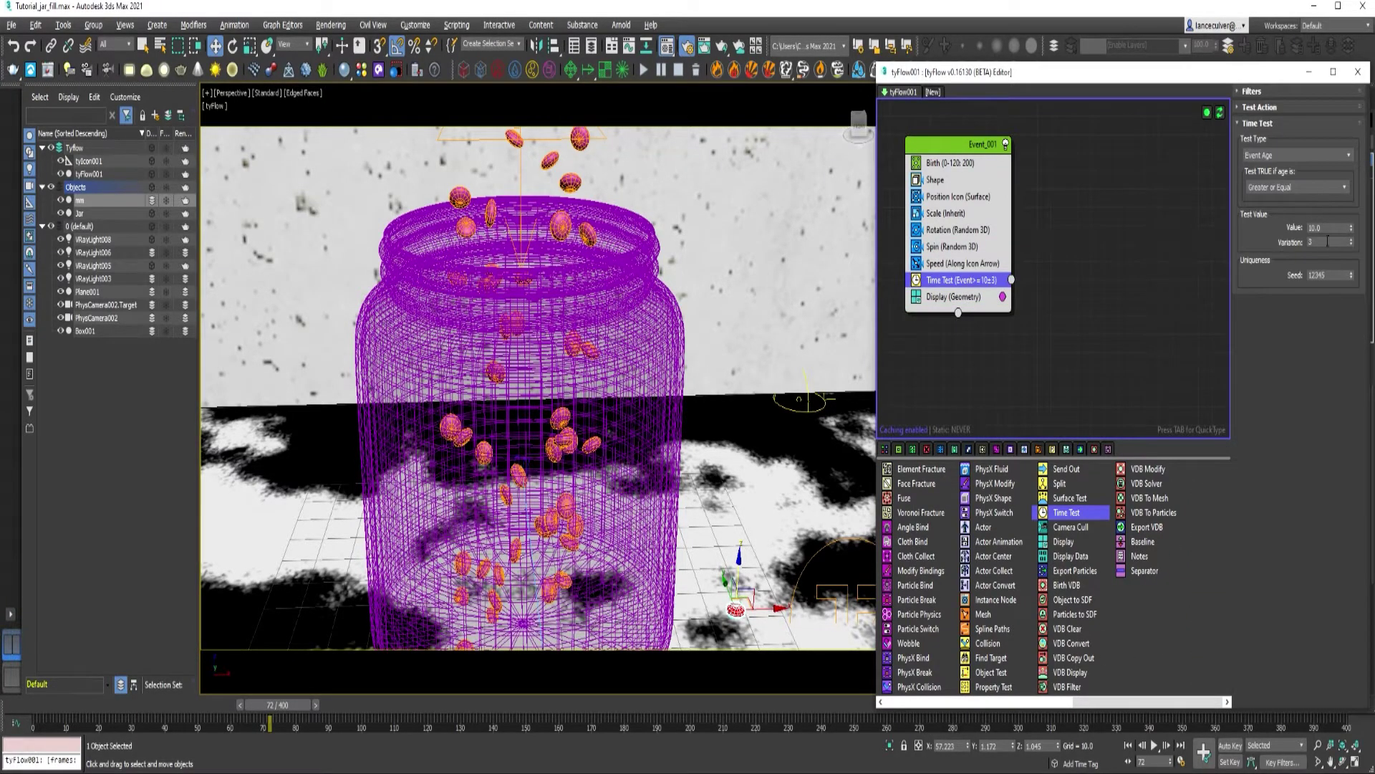
pyautogui.click(1333, 228)
pyautogui.press('Return')
# Step: Create a second event with a PhysX Shape operator and connect the Time Test output to it
pyautogui.hscroll(-3, 945, 631)
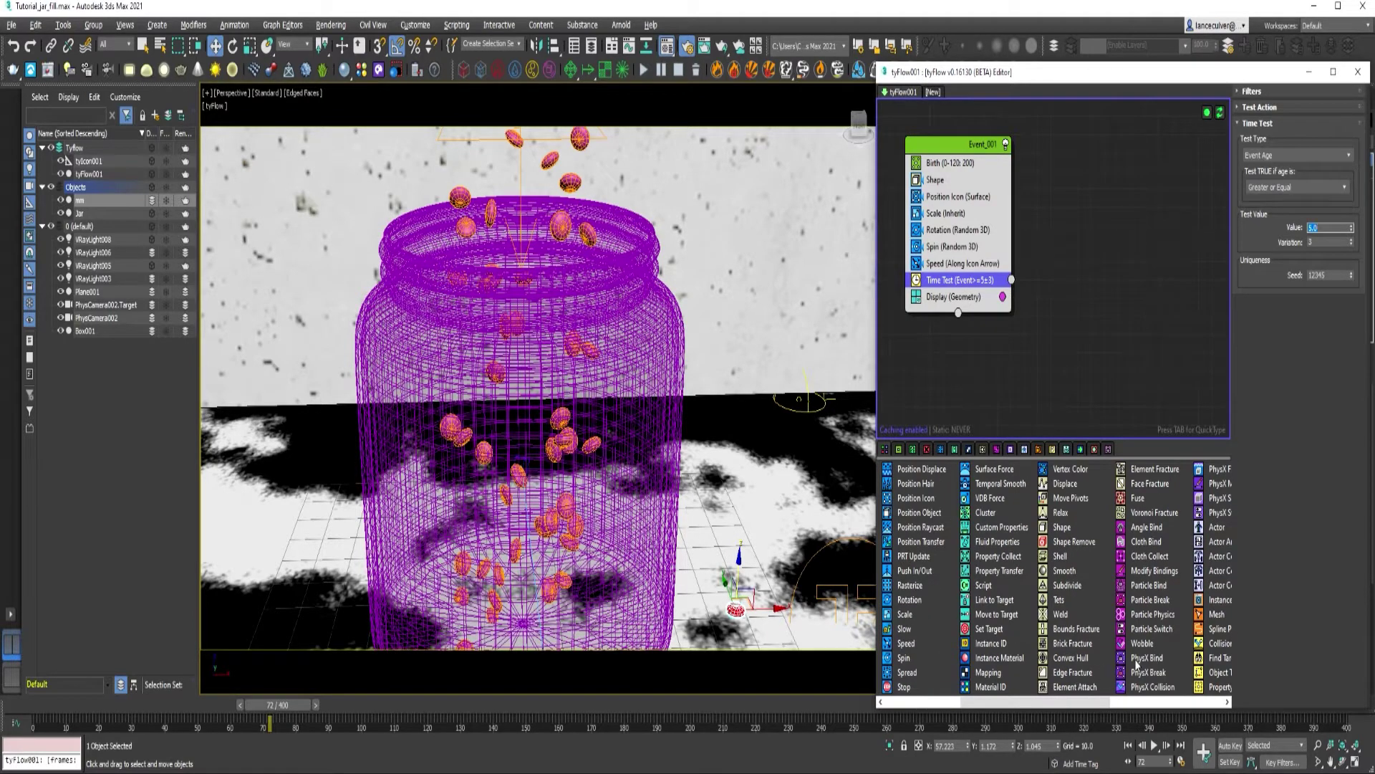
pyautogui.hscroll(3, 1186, 578)
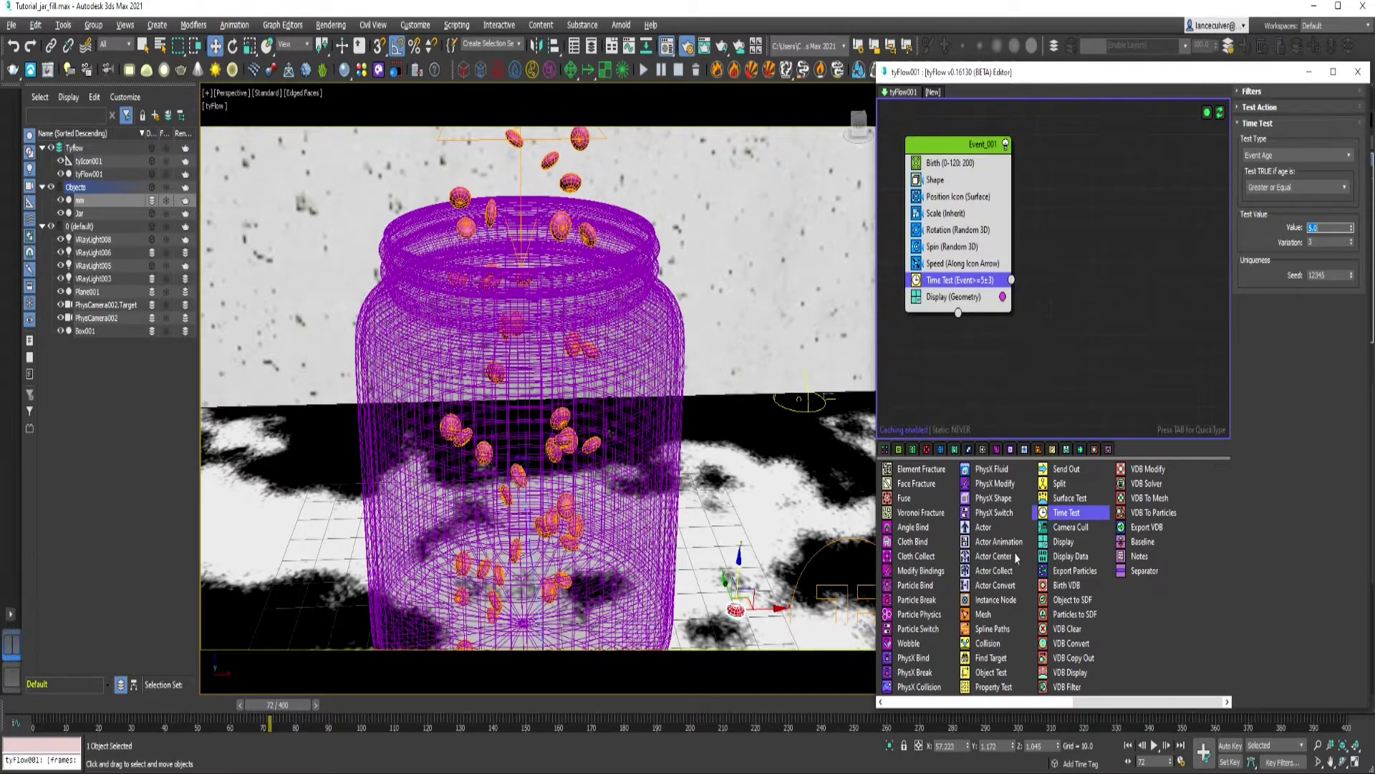
pyautogui.moveTo(999, 505); pyautogui.dragTo(1011, 279)
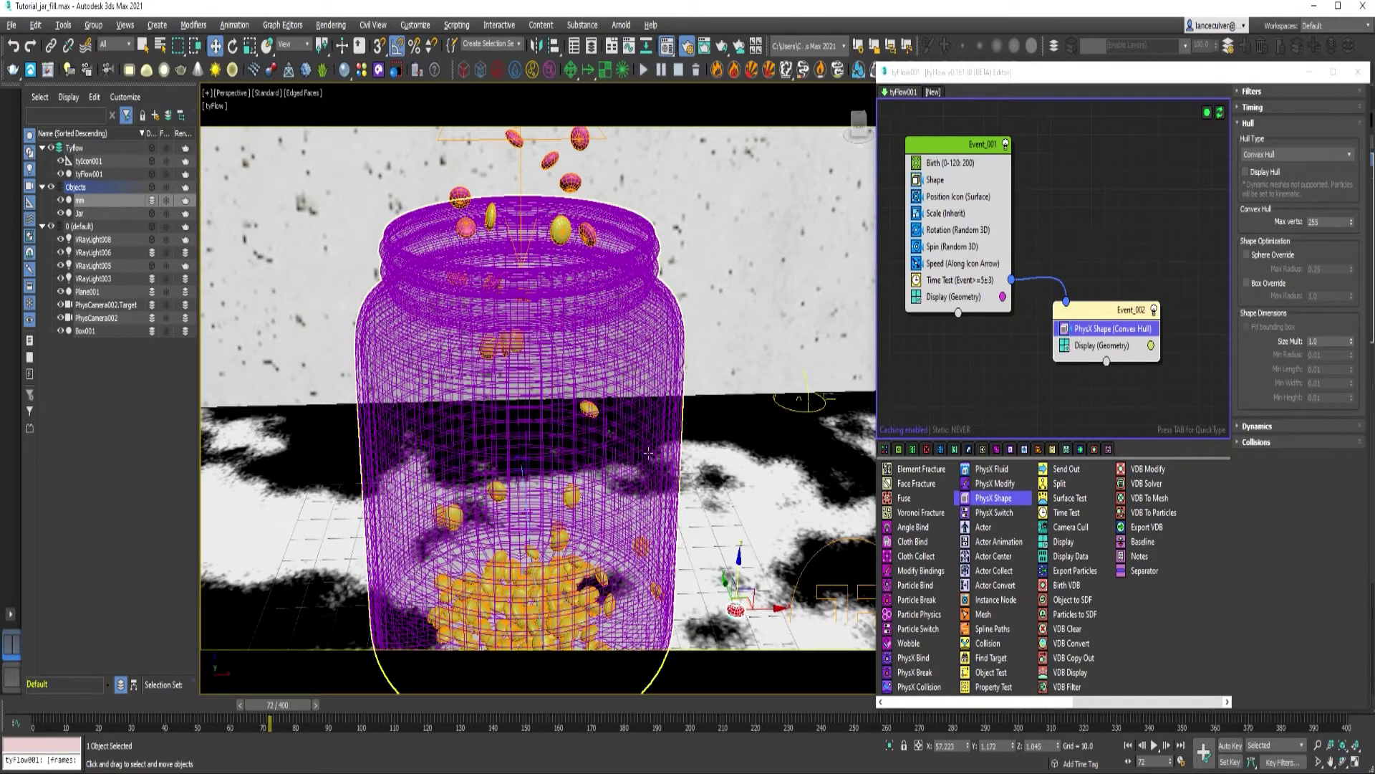
pyautogui.moveTo(631, 406); pyautogui.dragTo(639, 397, button='middle')
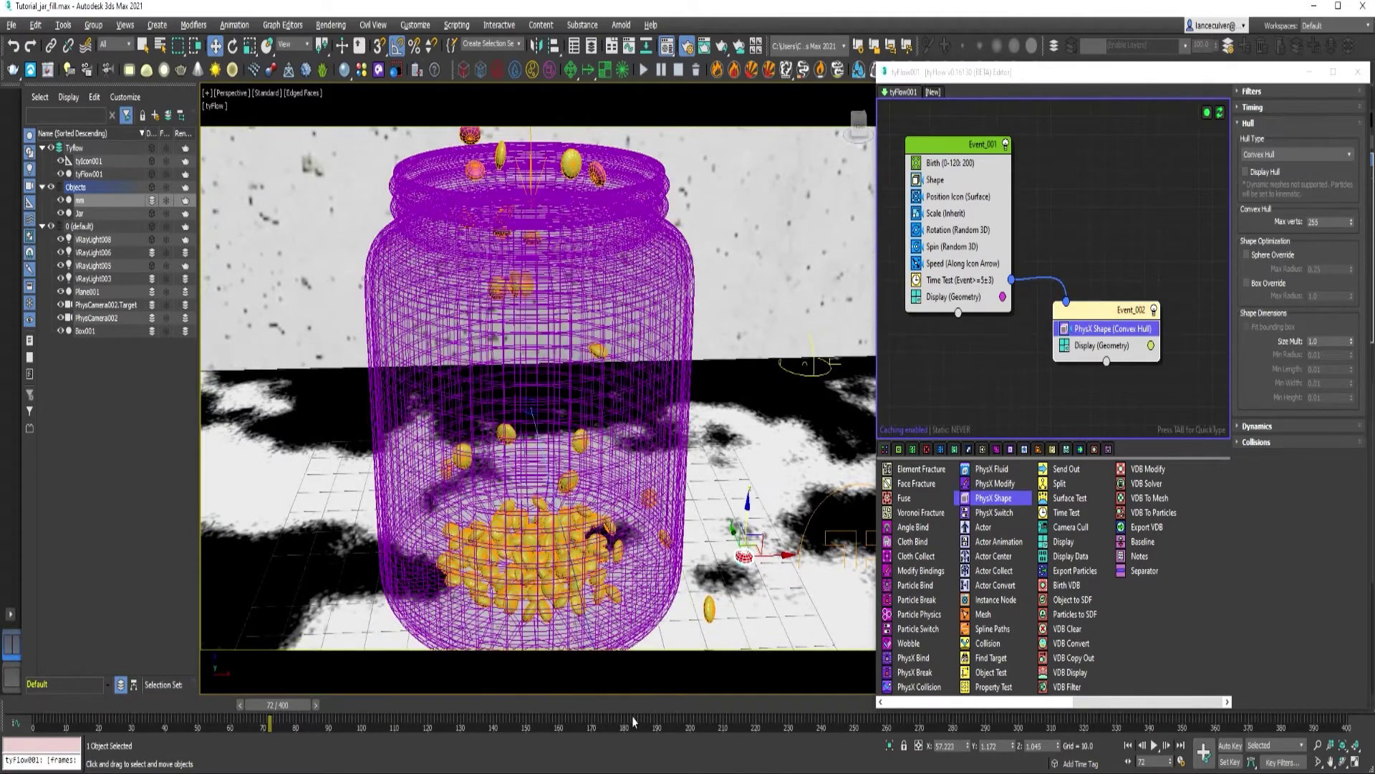
pyautogui.moveTo(264, 711)
pyautogui.mouseDown()
pyautogui.moveTo(504, 720)
pyautogui.moveTo(262, 716)
pyautogui.mouseUp()
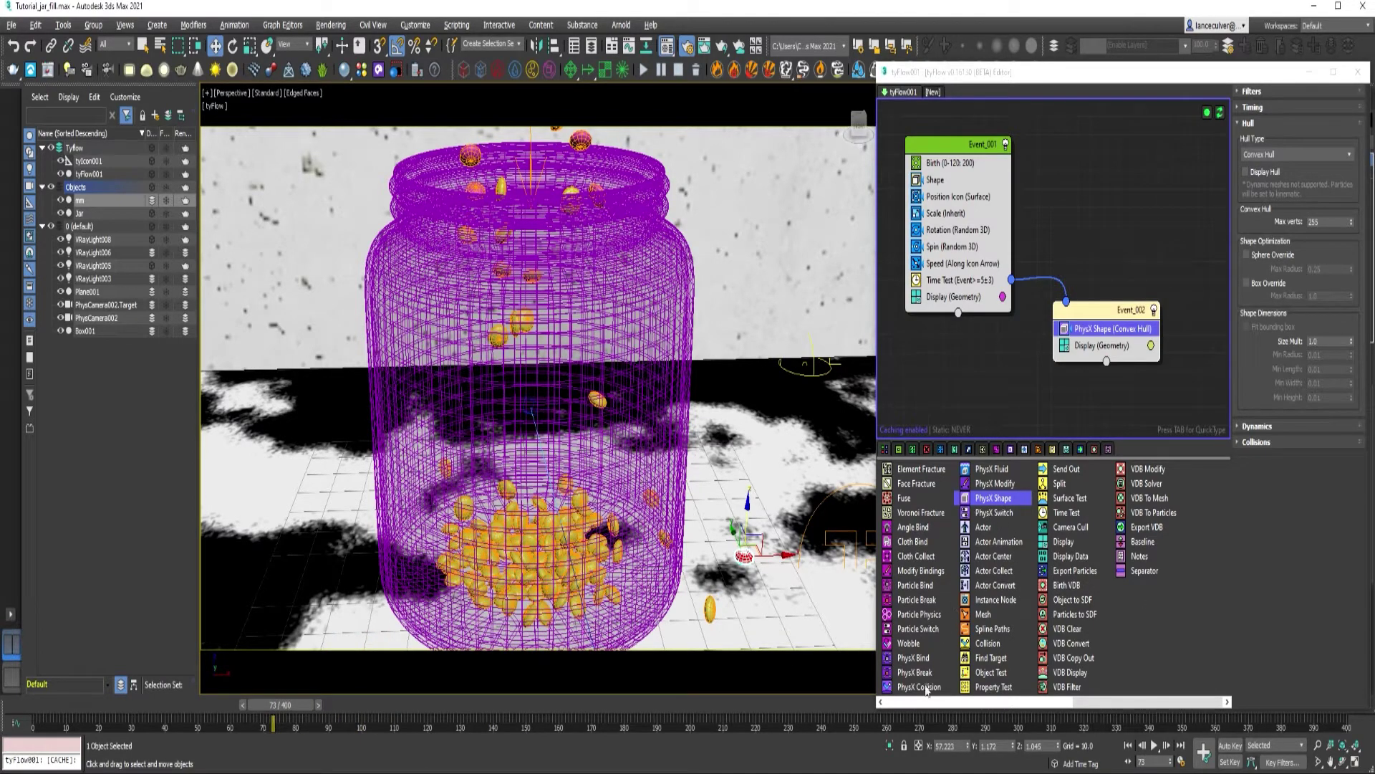
# Step: Add a PhysX Collision operator to the second event and assign the Jar as its collider
pyautogui.moveTo(921, 687); pyautogui.dragTo(1104, 344)
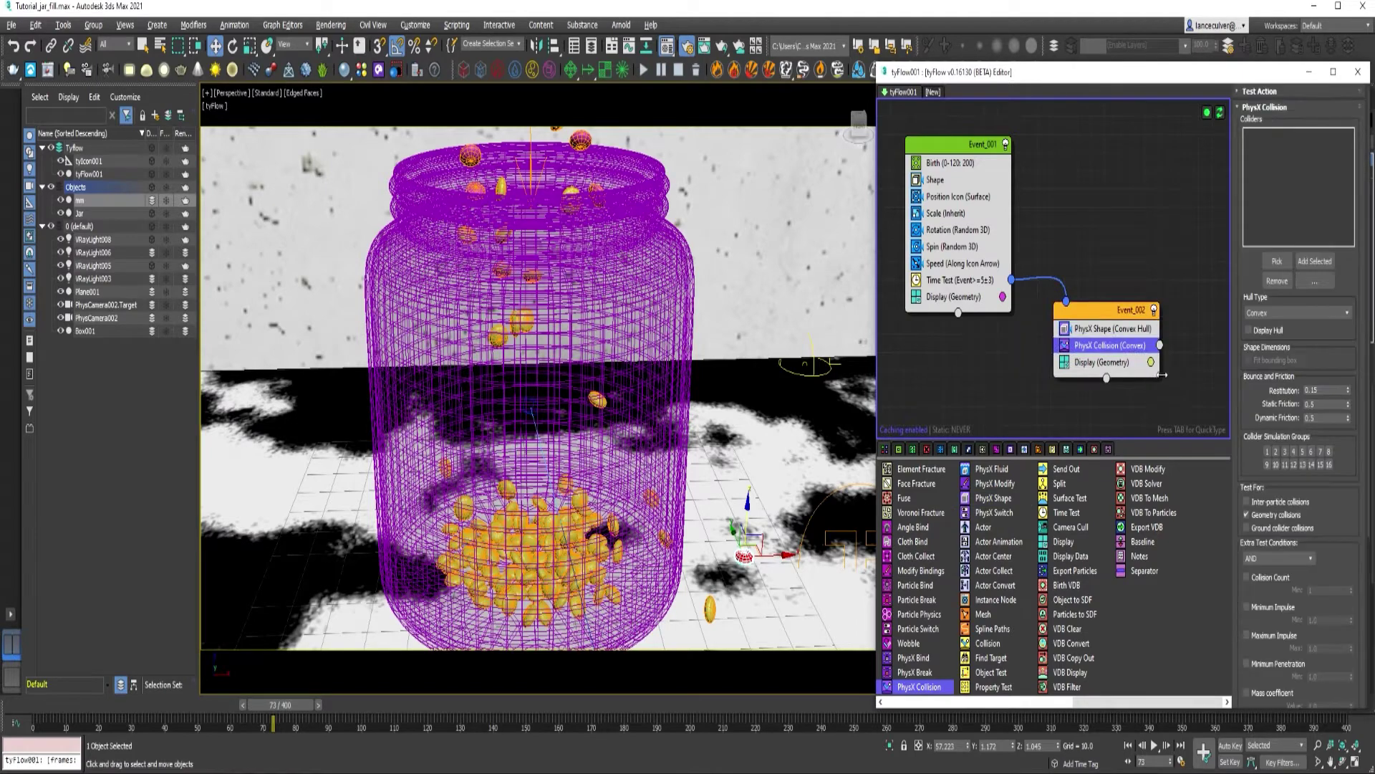
pyautogui.click(1277, 261)
pyautogui.click(664, 365)
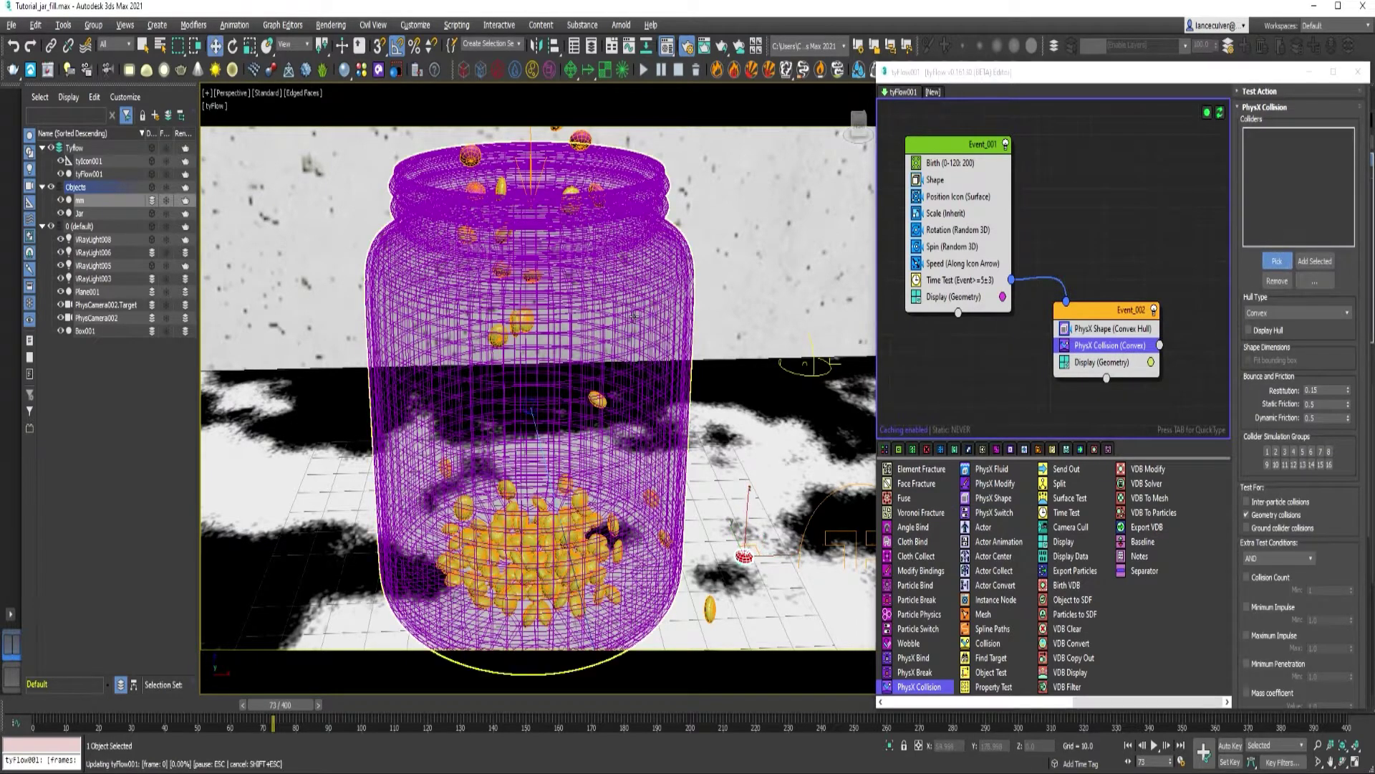
pyautogui.moveTo(564, 332); pyautogui.dragTo(566, 435, button='middle')
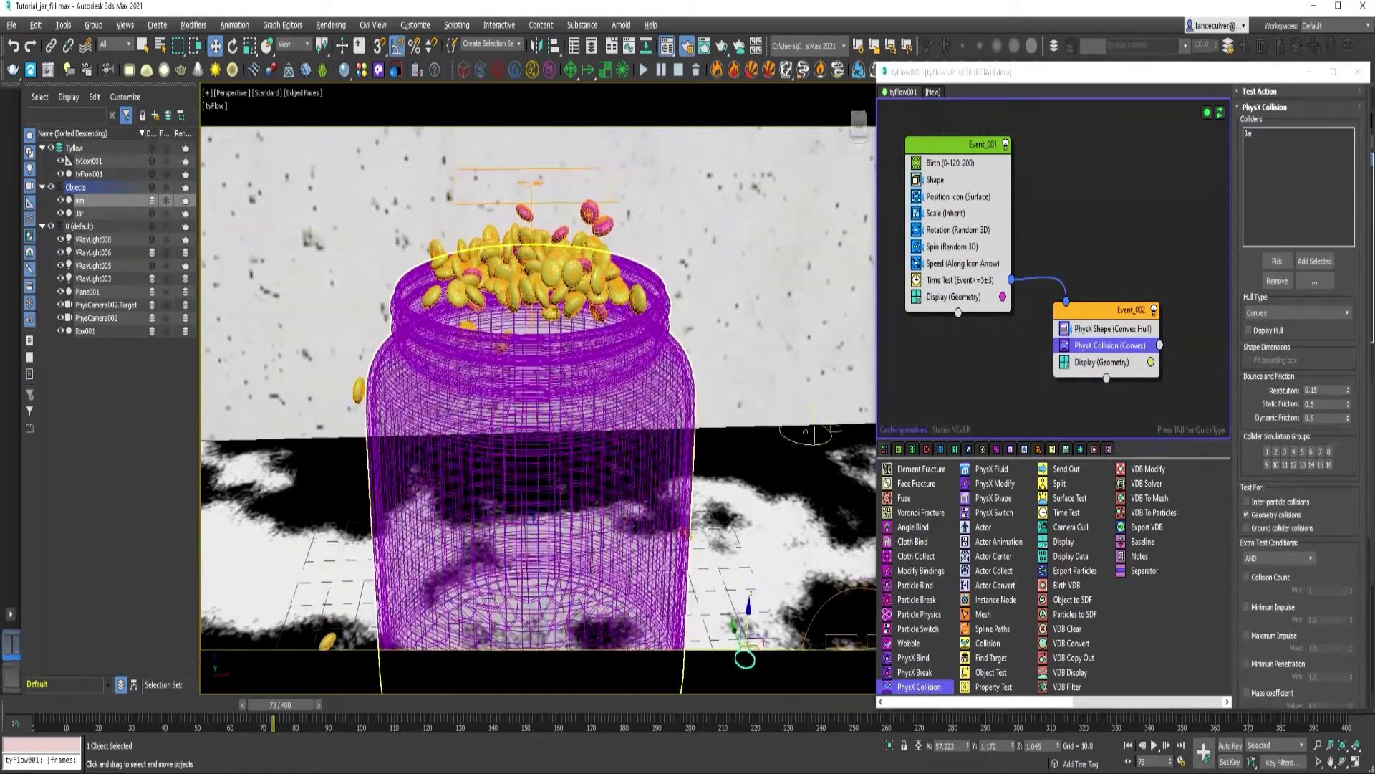
# Step: Set the PhysX Collision operator's hull type to Mesh and check the particles falling into the jar
pyautogui.click(1301, 315)
pyautogui.click(1302, 316)
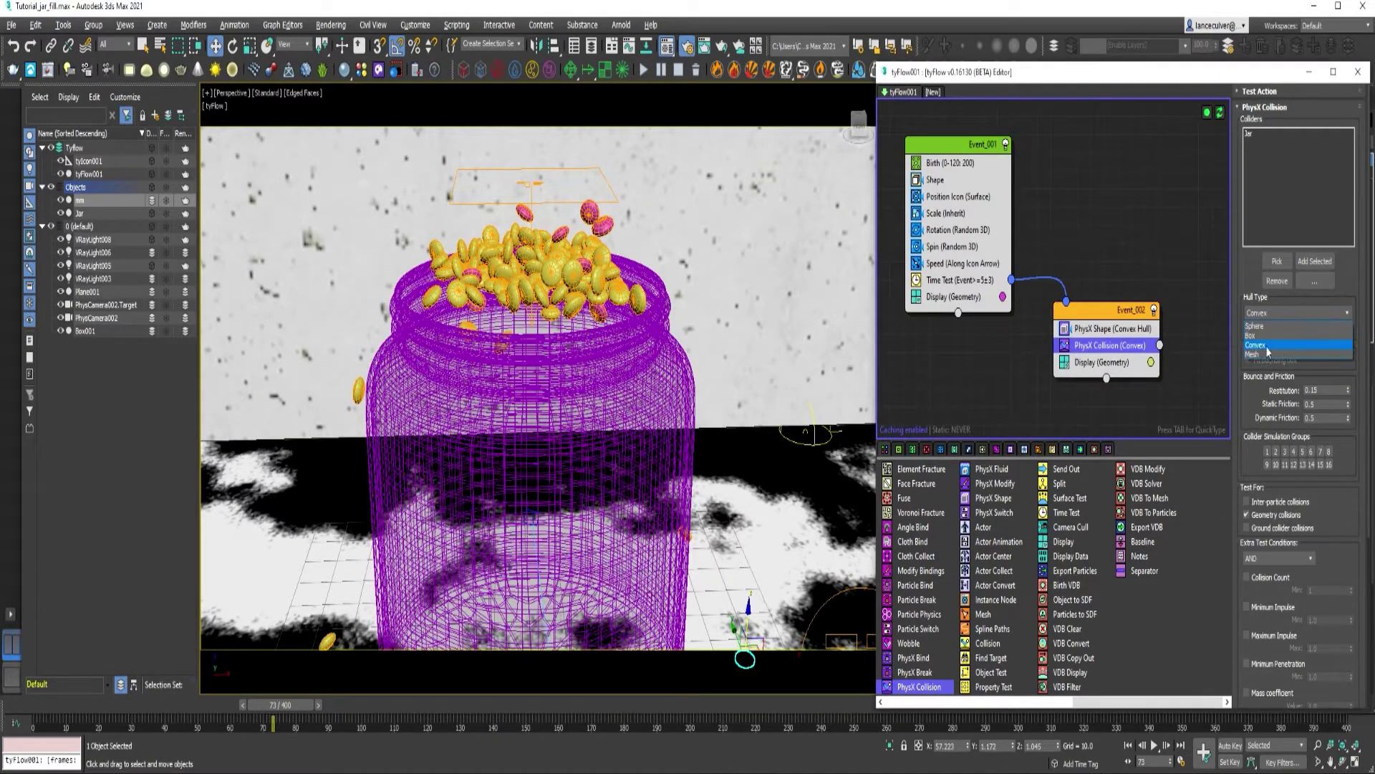
pyautogui.click(1258, 354)
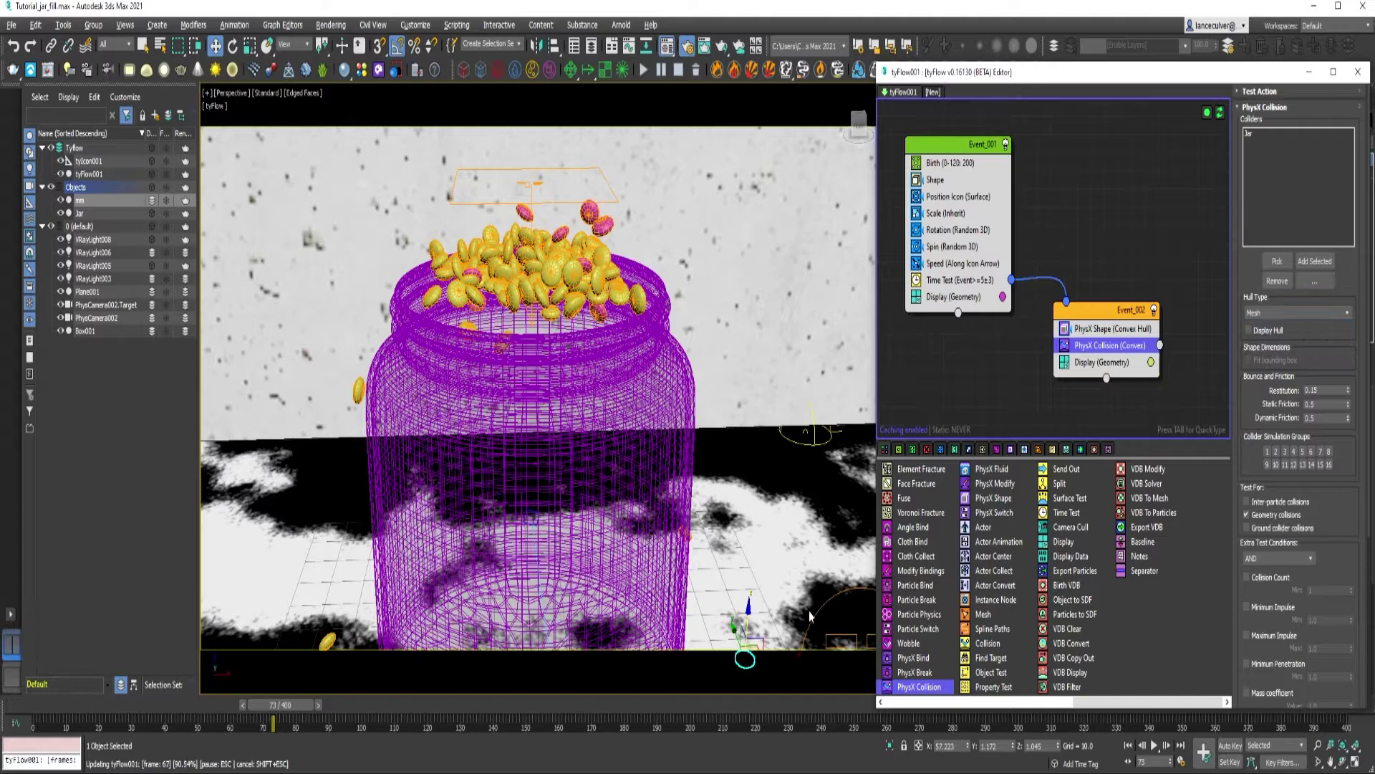
pyautogui.moveTo(297, 703)
pyautogui.mouseDown()
pyautogui.moveTo(581, 709)
pyautogui.moveTo(314, 704)
pyautogui.mouseUp()
pyautogui.press('w')
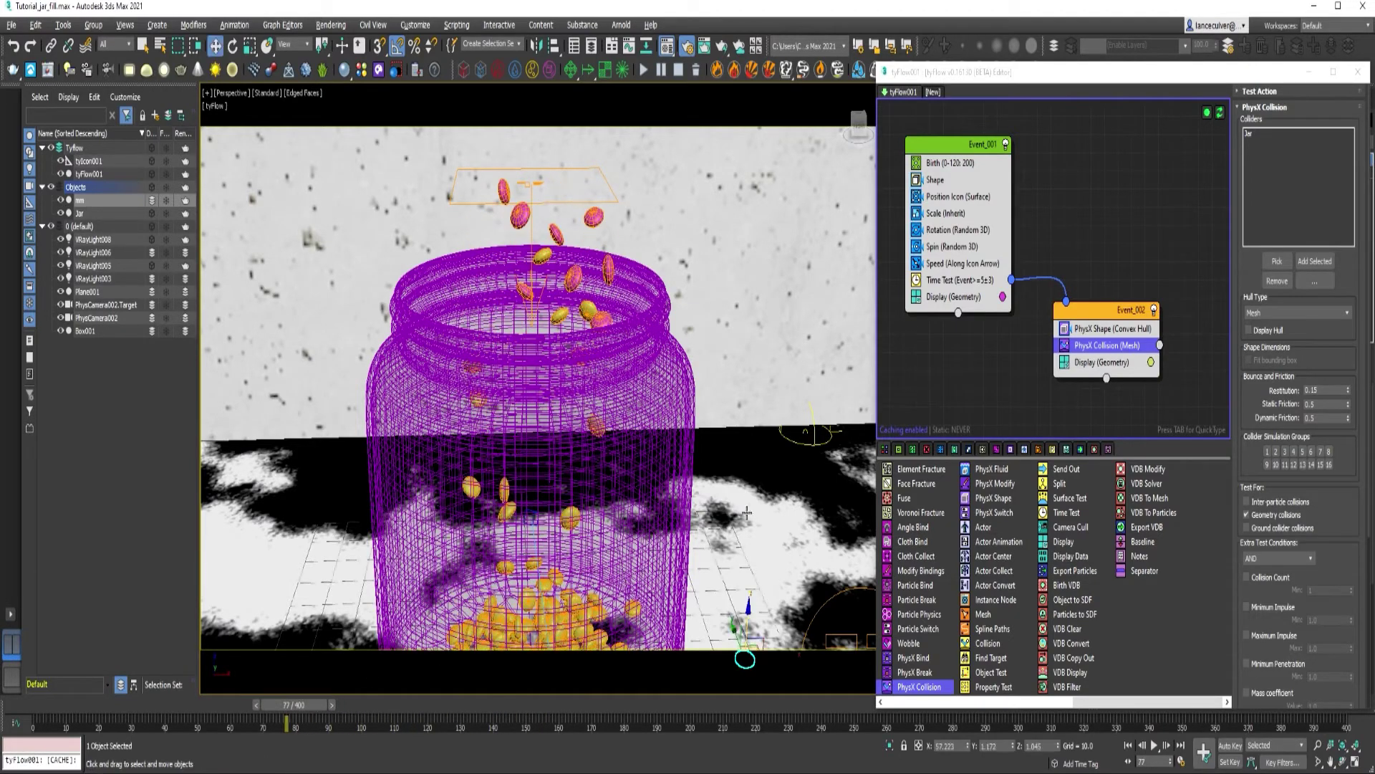
# Step: Set the Birth operator's total to 5000 particles and advance the simulation to frame 141
pyautogui.moveTo(737, 505); pyautogui.dragTo(751, 427, button='middle')
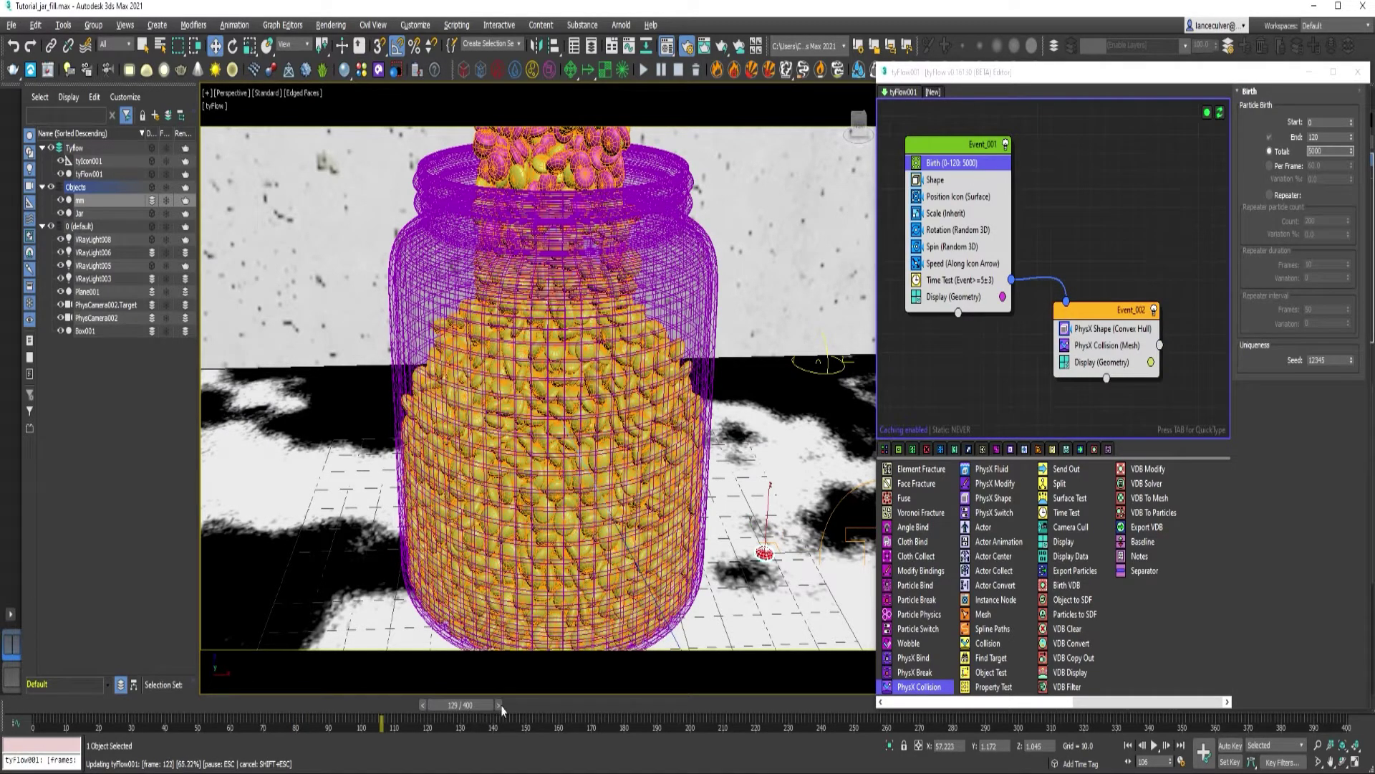
pyautogui.click(502, 707)
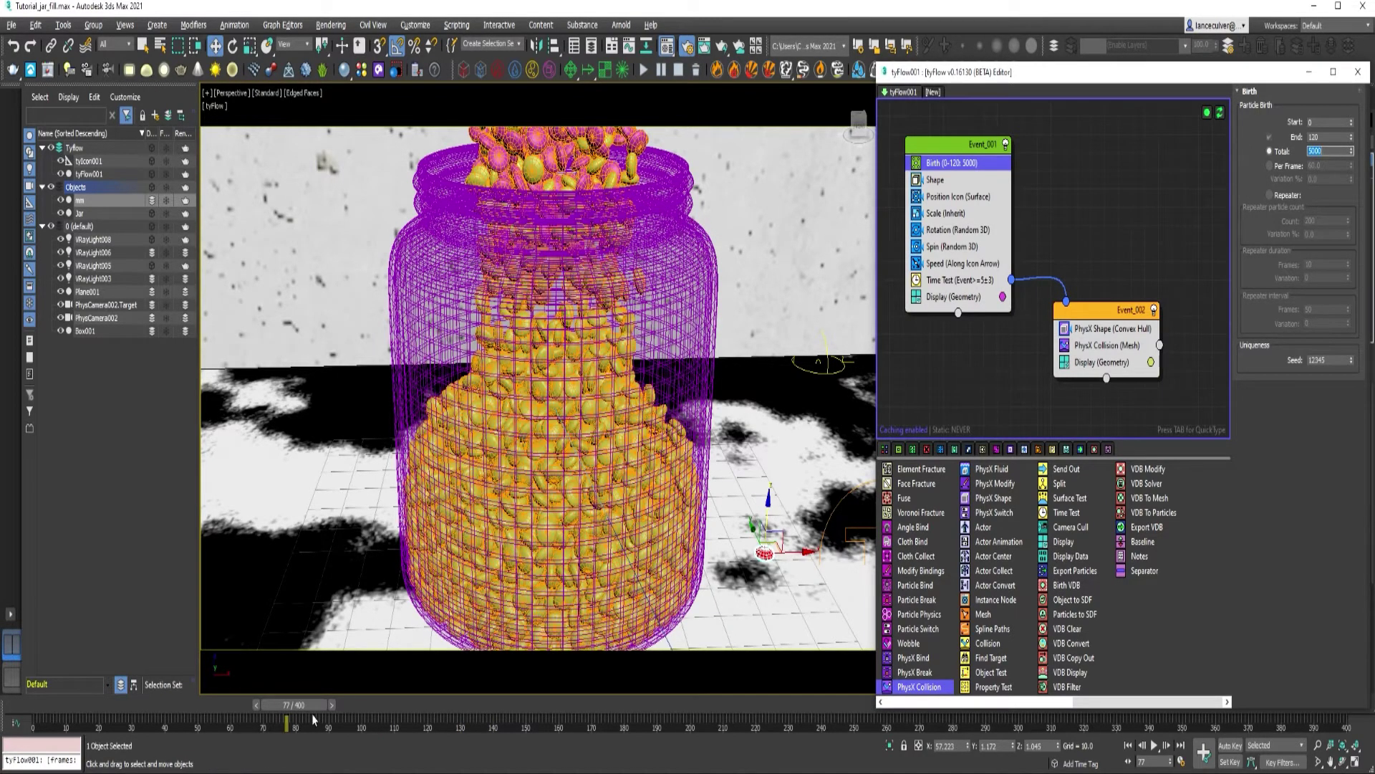
pyautogui.click(459, 713)
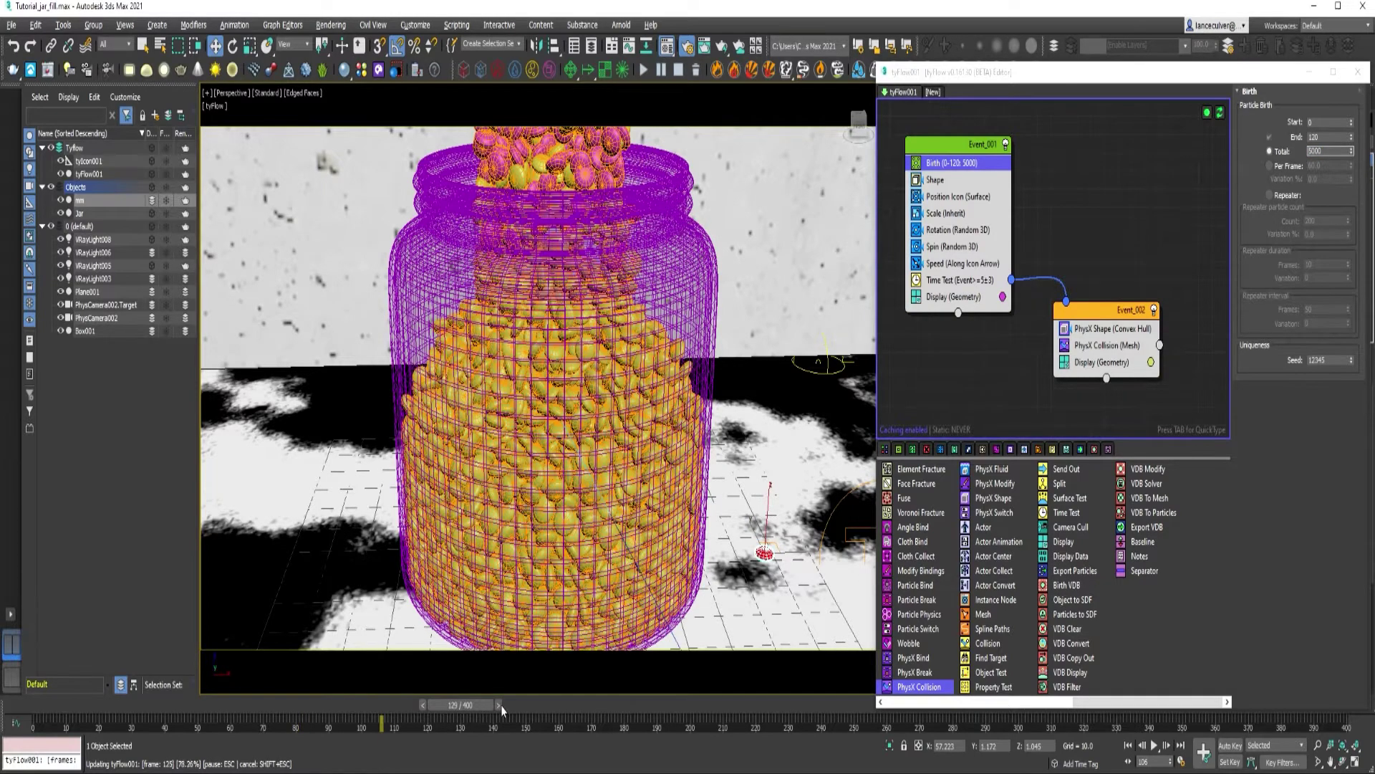
pyautogui.click(502, 710)
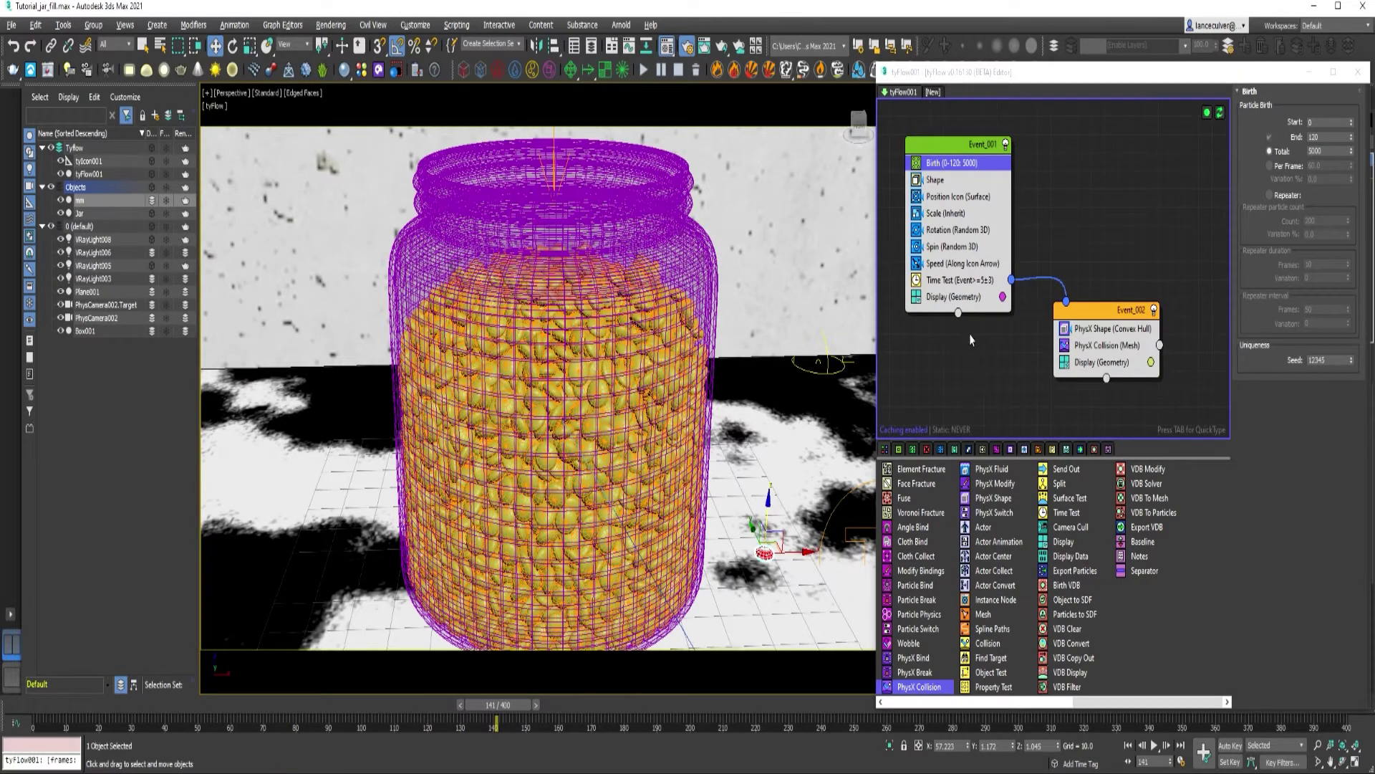
# Step: Set the Birth operator's total to 6500 particles to fill the jar up to its neck
pyautogui.doubleClick(1325, 150)
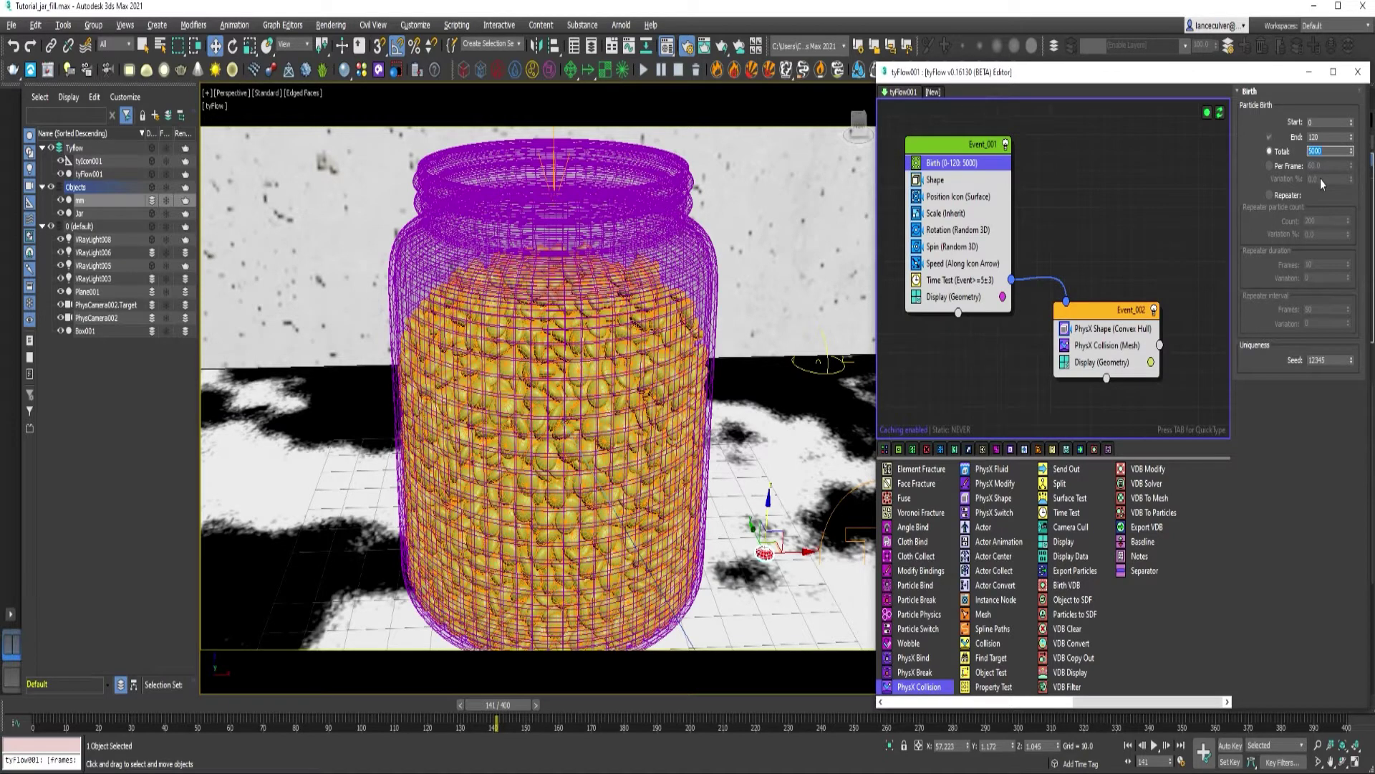
pyautogui.write('6500')
pyautogui.press('Return')
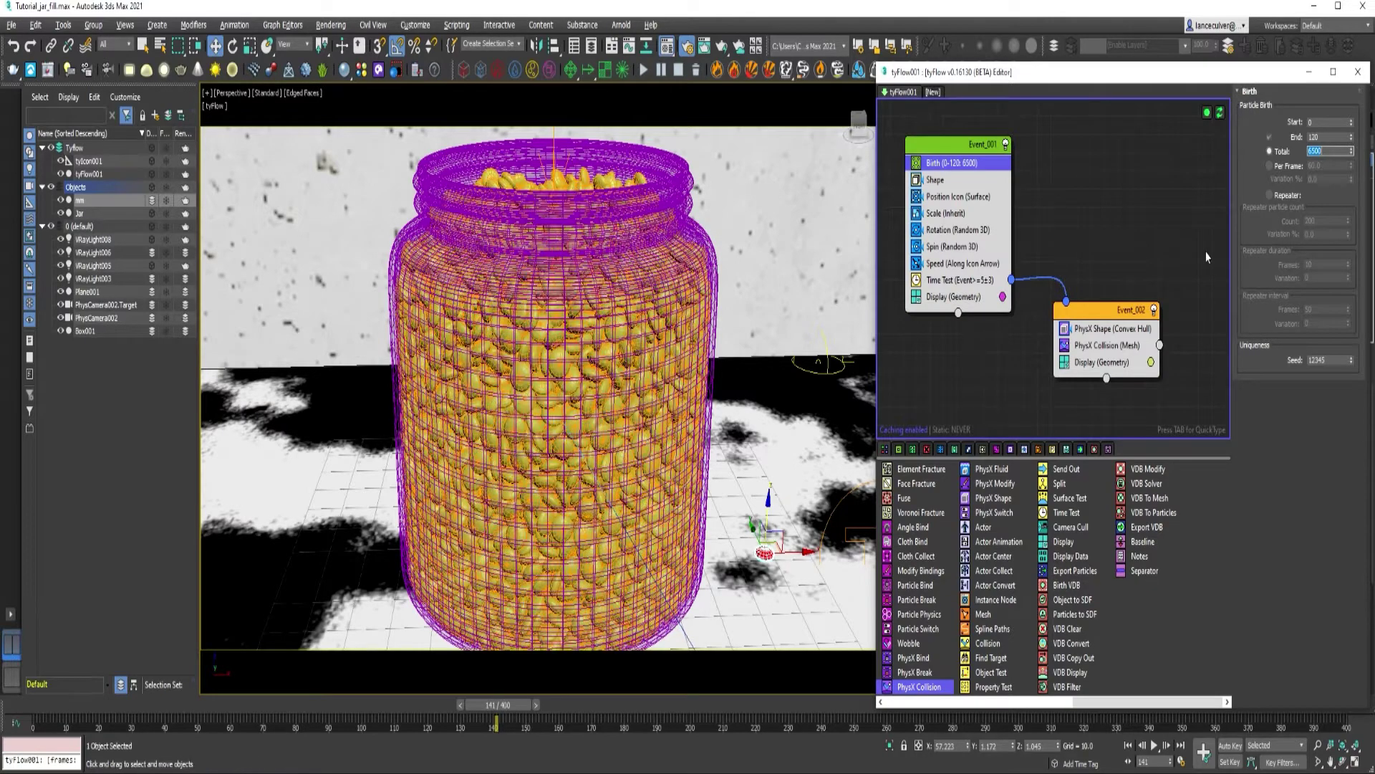
# Step: Scrub the simulation back to about frame 58 and forward to frame 142 to check how the jar fills
pyautogui.moveTo(496, 719)
pyautogui.mouseDown()
pyautogui.moveTo(50, 725)
pyautogui.moveTo(513, 728)
pyautogui.moveTo(502, 733)
pyautogui.mouseUp()
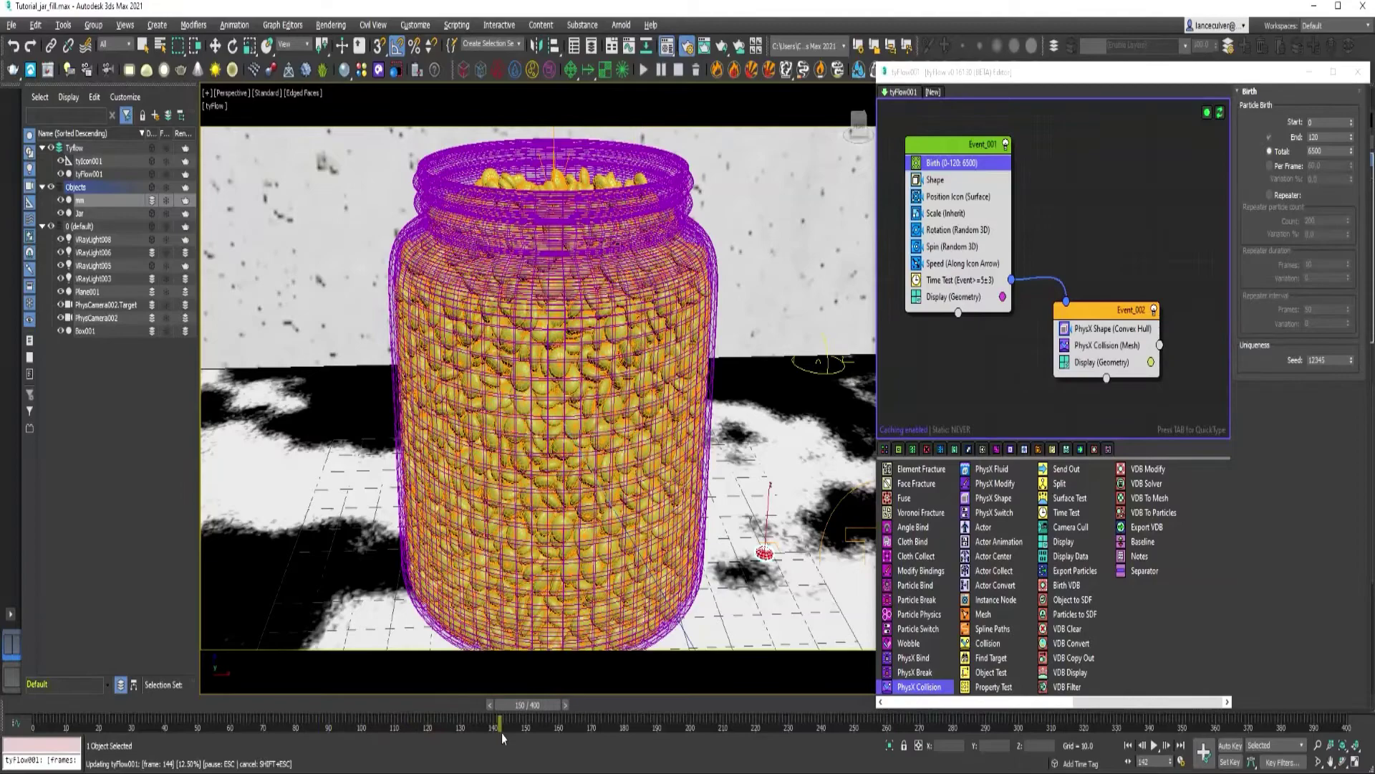
pyautogui.moveTo(381, 738); pyautogui.dragTo(226, 729)
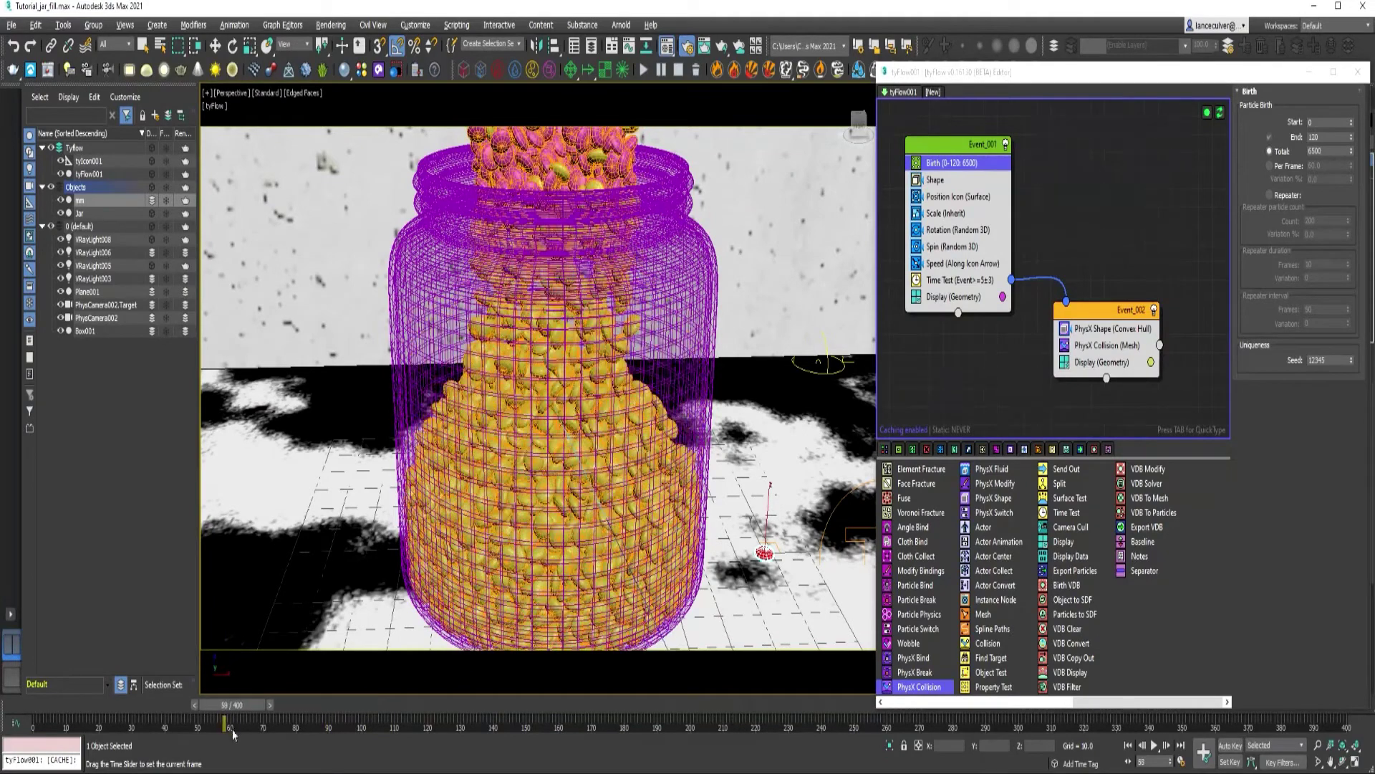
pyautogui.press('w')
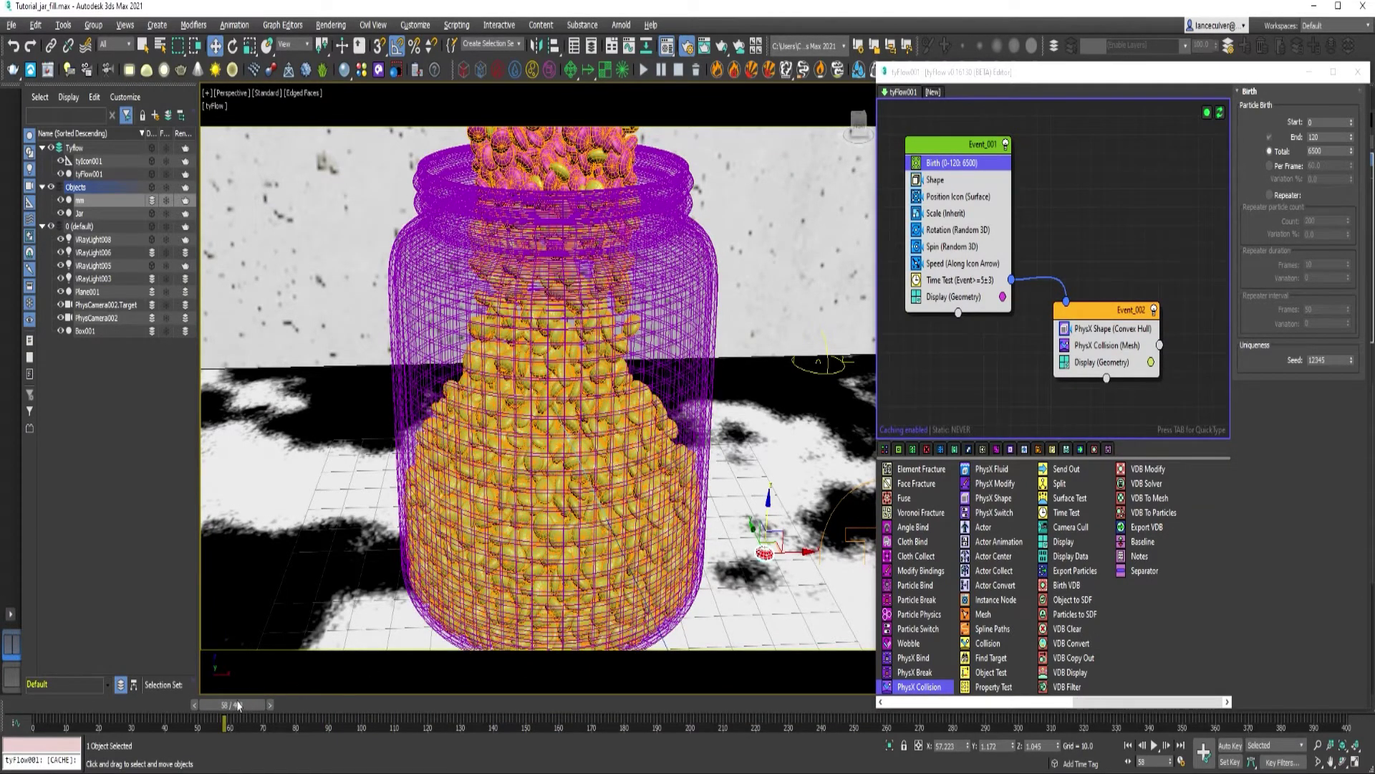
pyautogui.moveTo(235, 725); pyautogui.dragTo(505, 727)
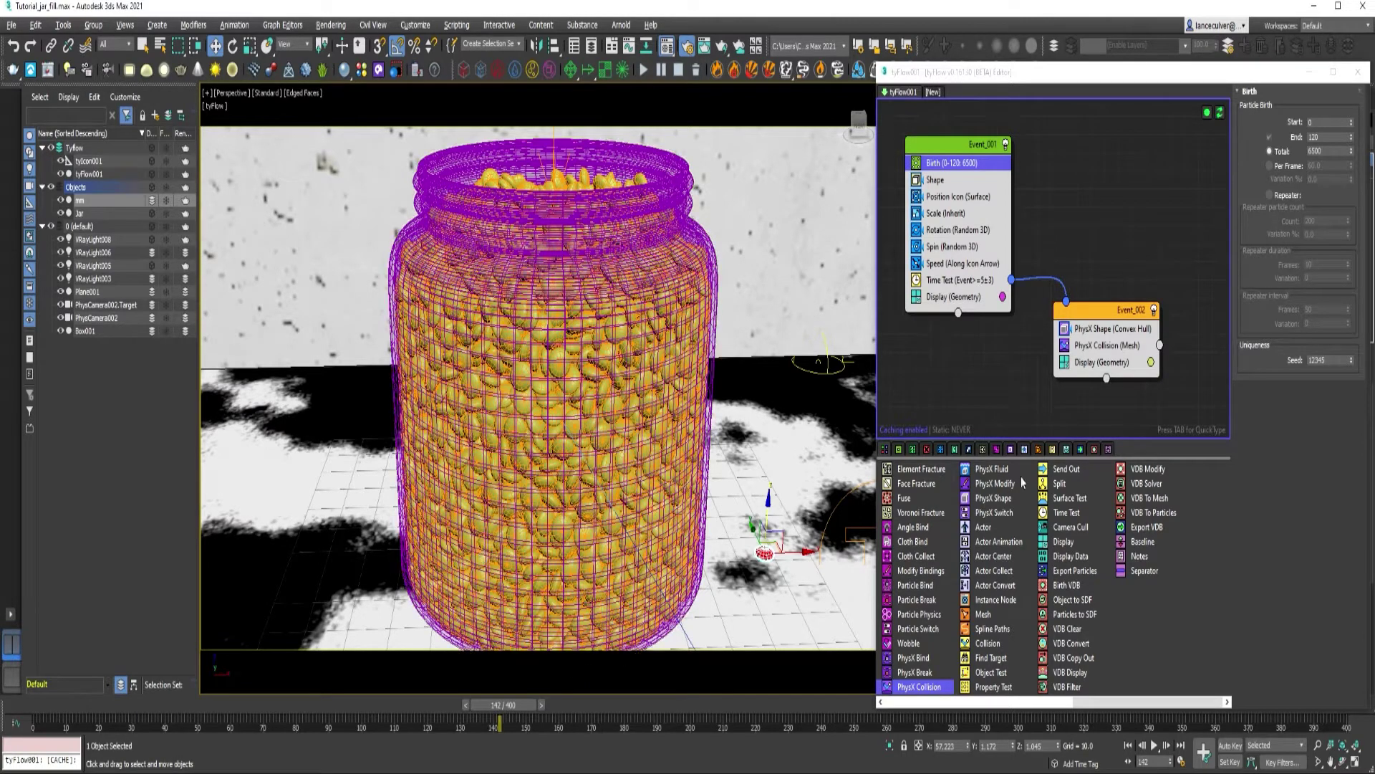
# Step: Review the time step options in the tyFlow object's main settings, keeping Frame selected
pyautogui.moveTo(1118, 72); pyautogui.dragTo(920, 63)
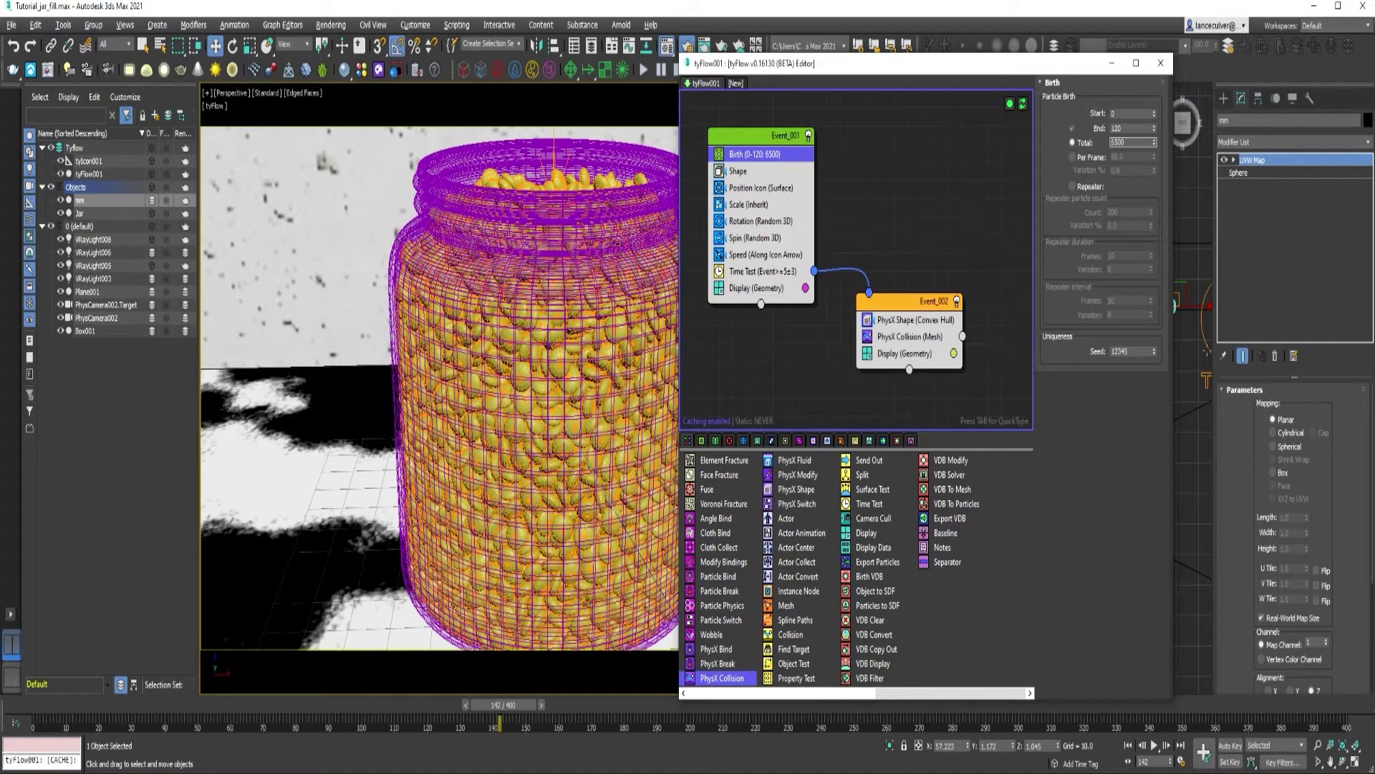
pyautogui.click(1205, 337)
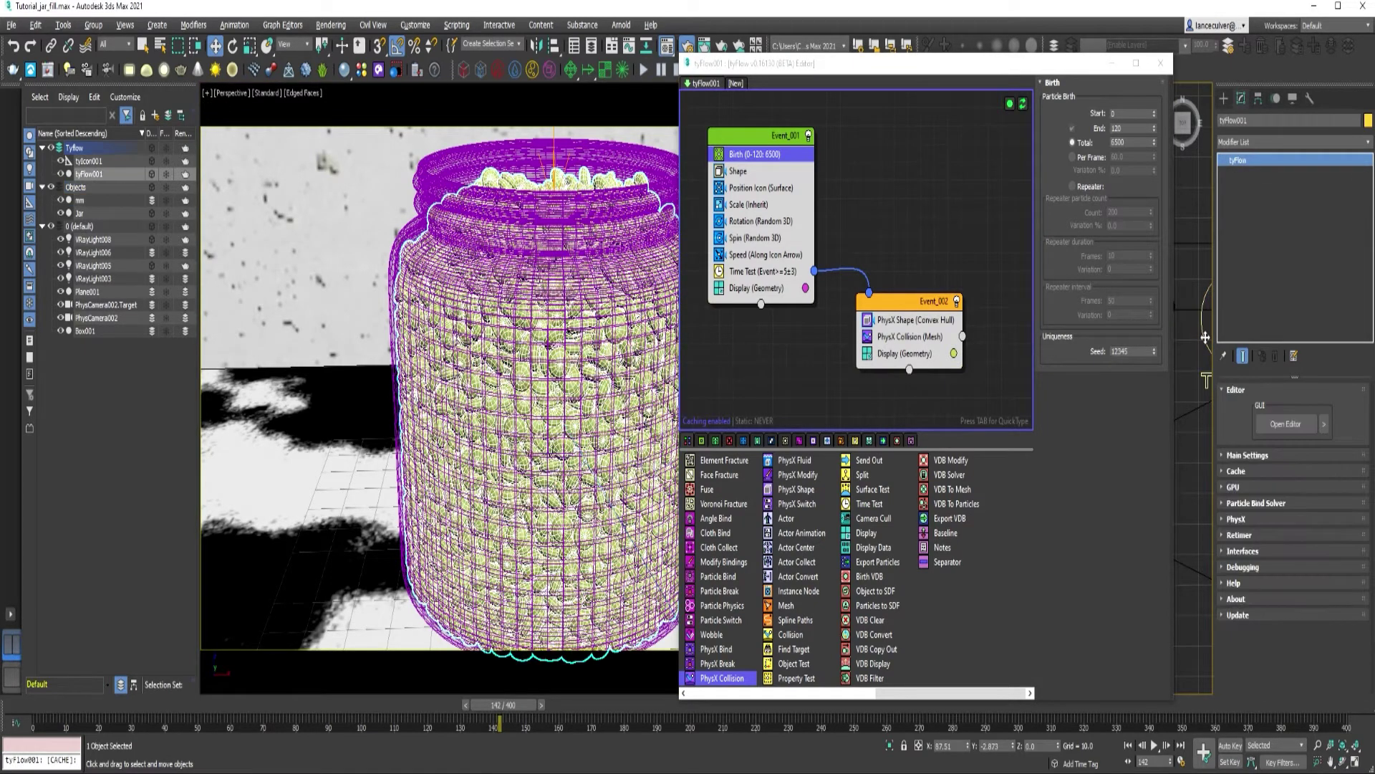
pyautogui.click(1248, 457)
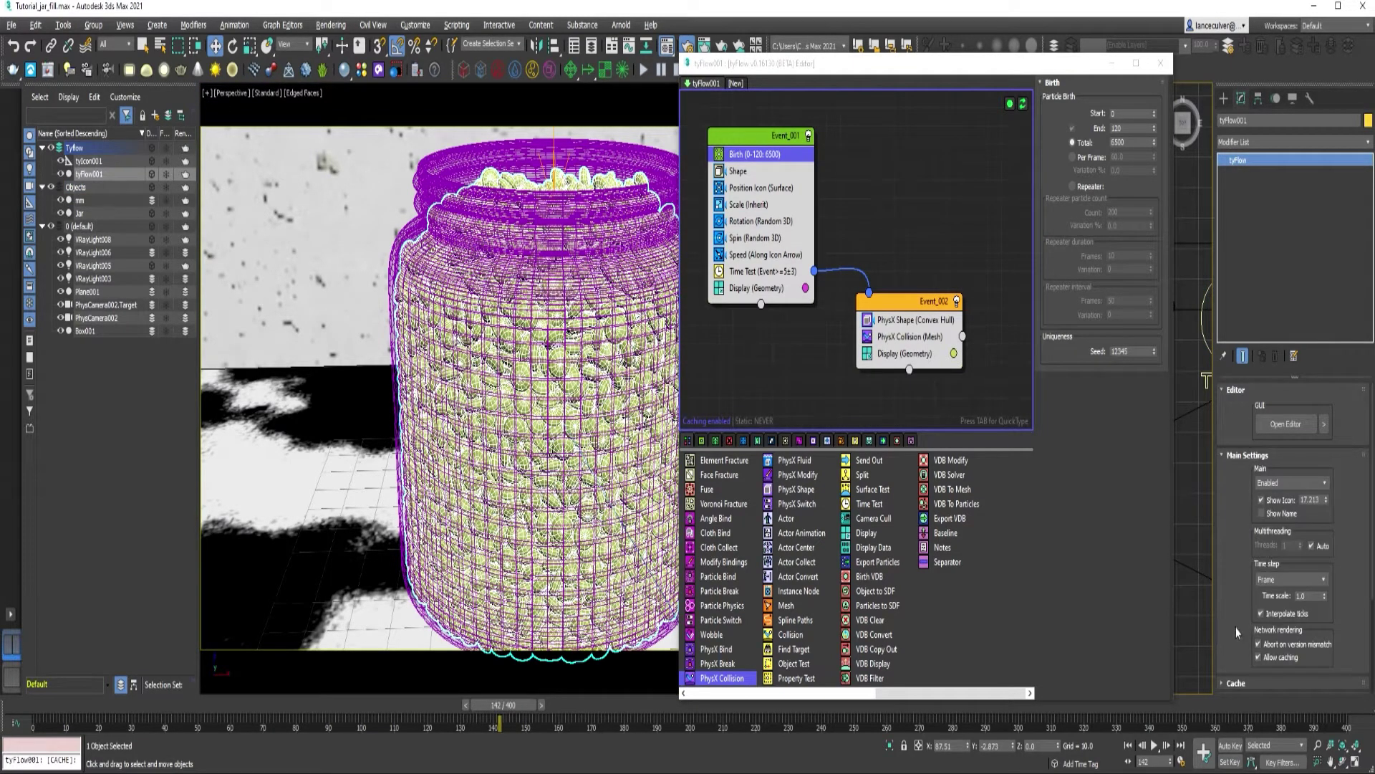
pyautogui.moveTo(1237, 632); pyautogui.dragTo(1233, 509)
pyautogui.click(1284, 443)
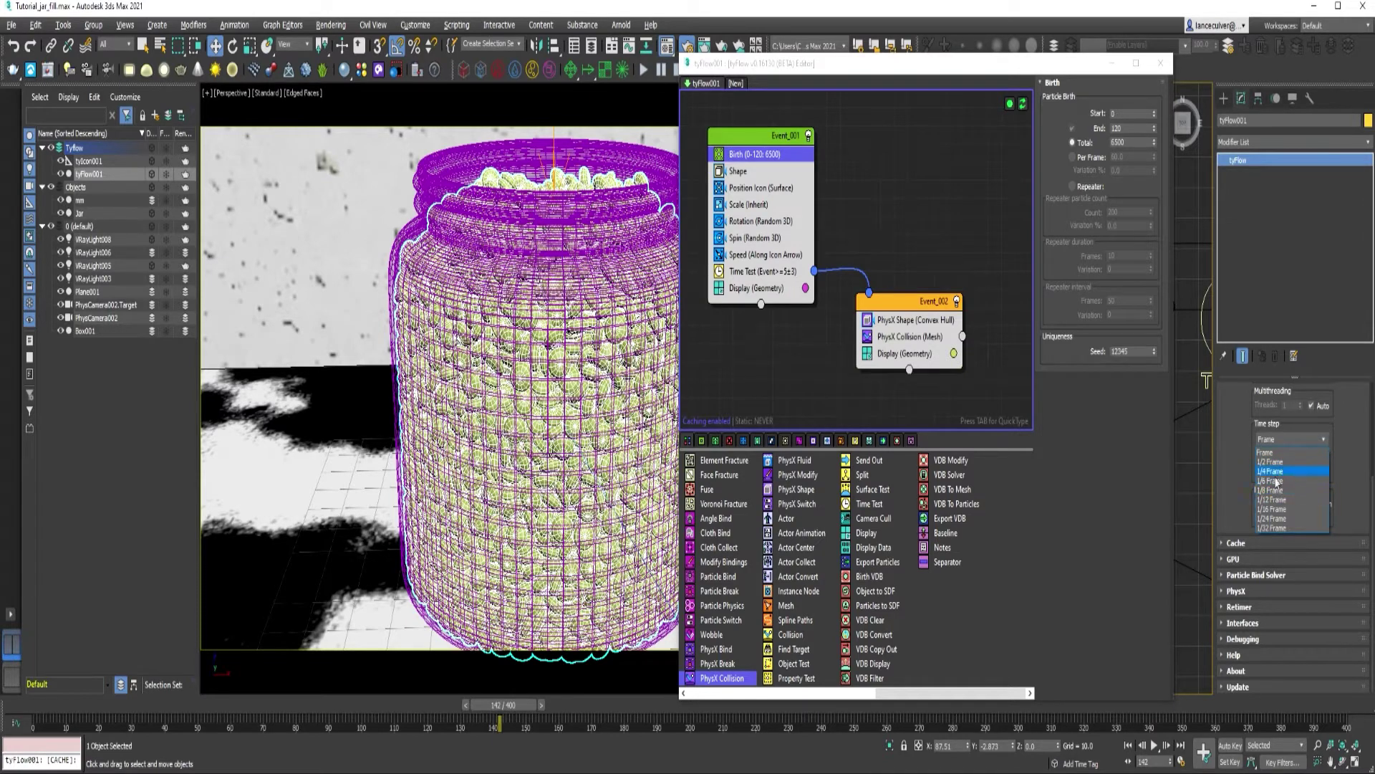
pyautogui.click(1242, 467)
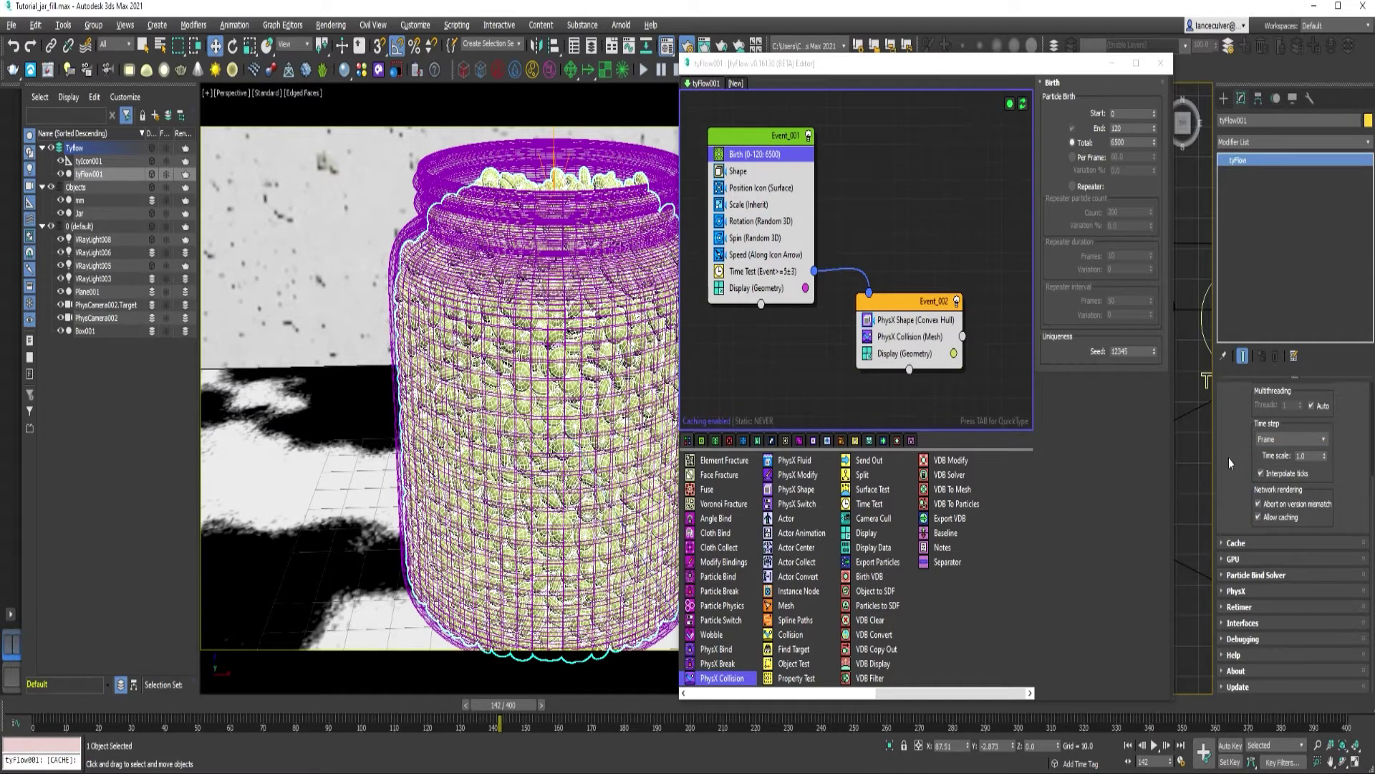
# Step: Switch the second event's input to its other side and place the event closer beneath the first one
pyautogui.moveTo(985, 64); pyautogui.dragTo(1185, 51)
pyautogui.moveTo(1093, 287); pyautogui.dragTo(1058, 289)
pyautogui.rightClick(1062, 292)
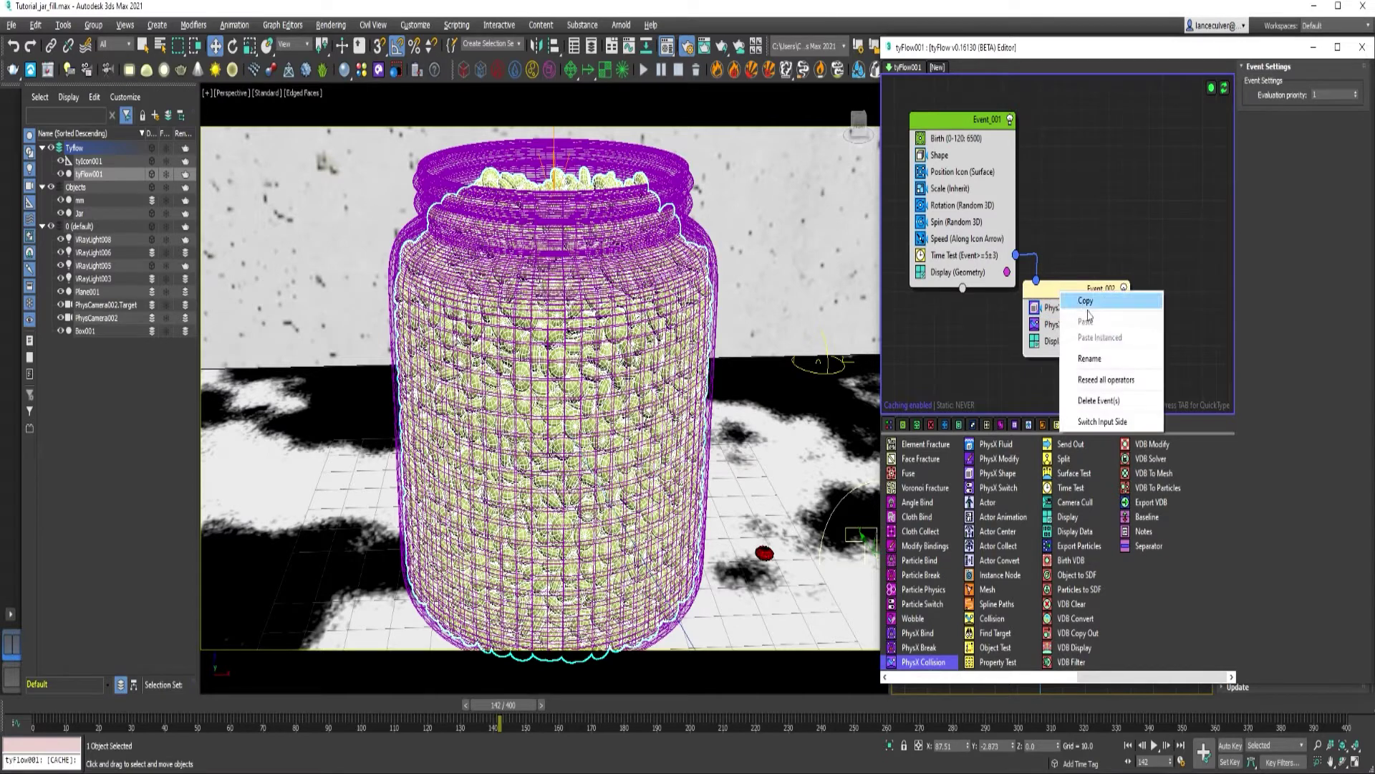
pyautogui.click(1103, 422)
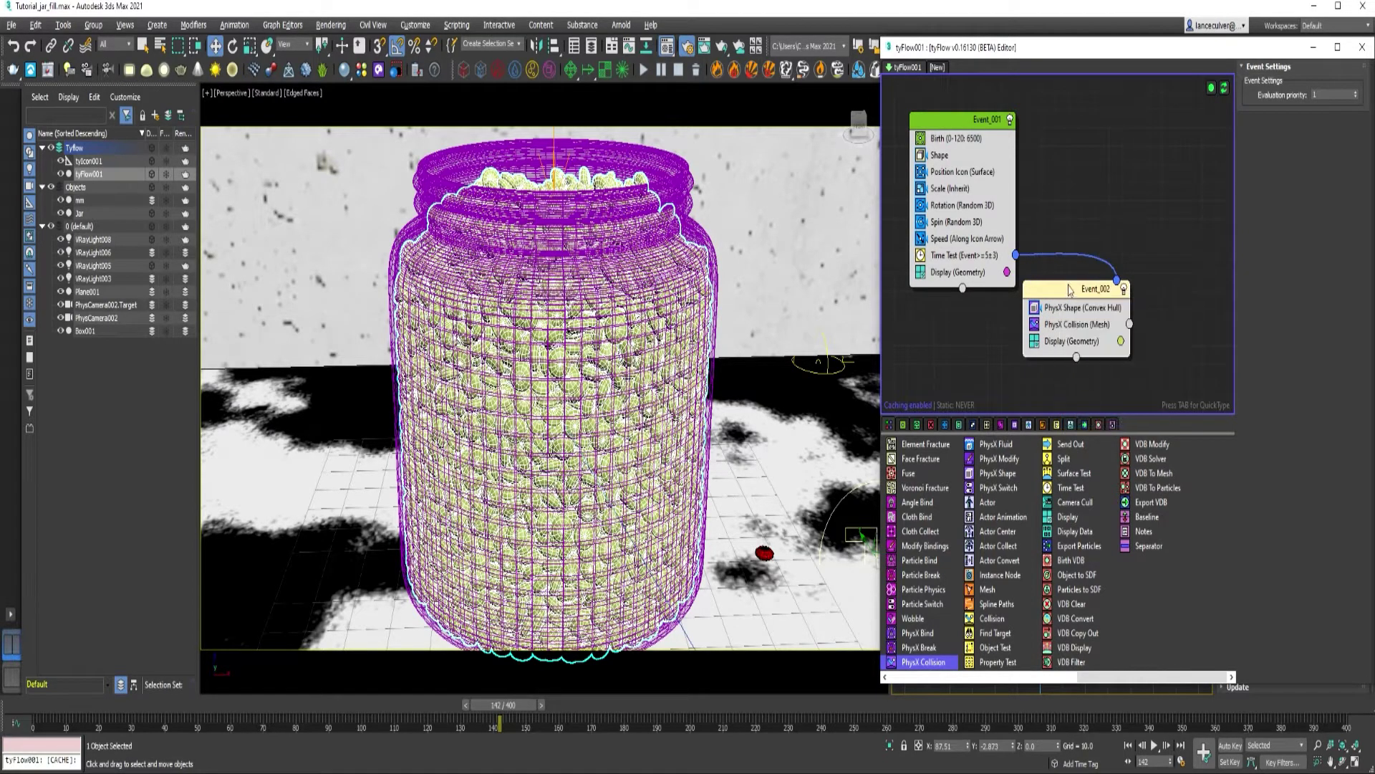
pyautogui.moveTo(1065, 295); pyautogui.dragTo(1010, 321)
pyautogui.moveTo(1011, 320); pyautogui.dragTo(988, 269, button='middle')
# Step: Add a Property Test operator below PhysX Collision in the second event and halt the resulting recalculation
pyautogui.moveTo(998, 662); pyautogui.dragTo(1003, 324)
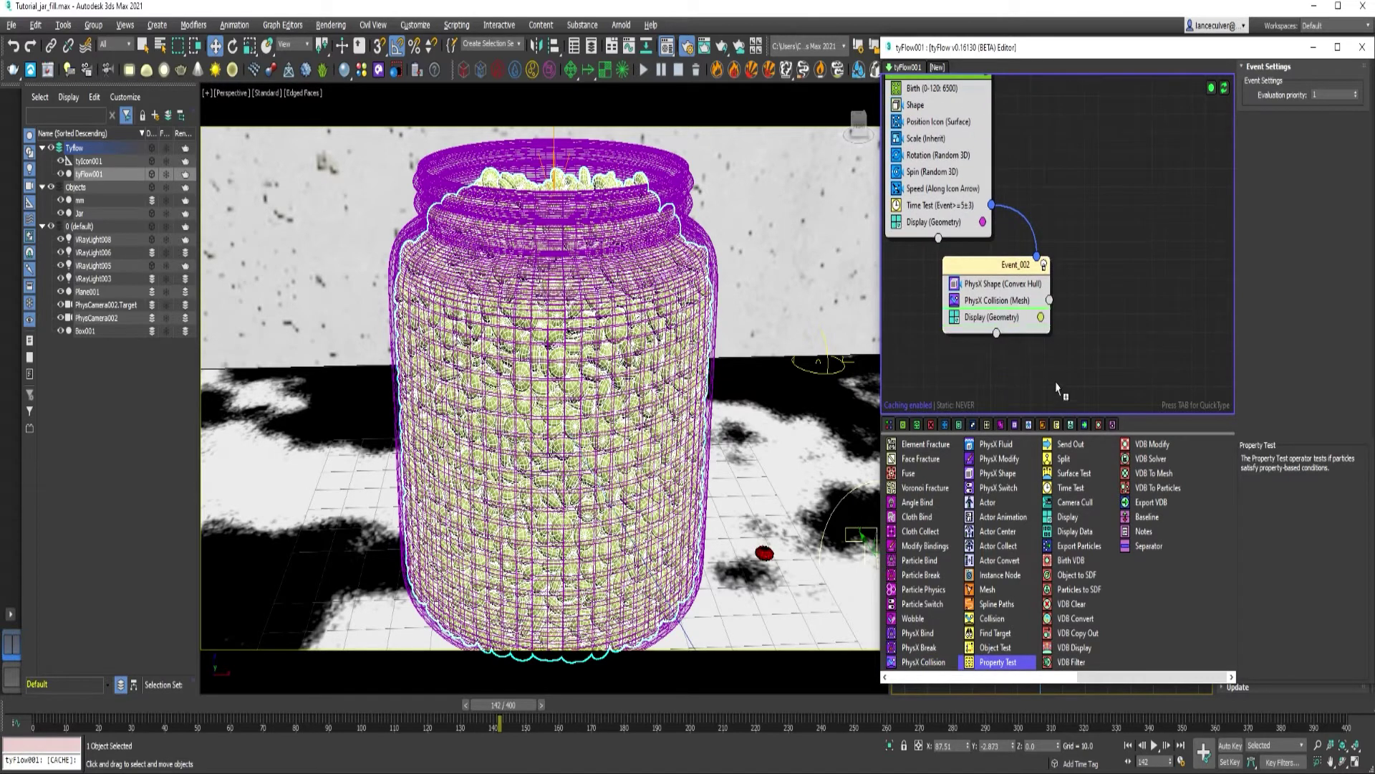
pyautogui.moveTo(1057, 389); pyautogui.dragTo(1053, 419)
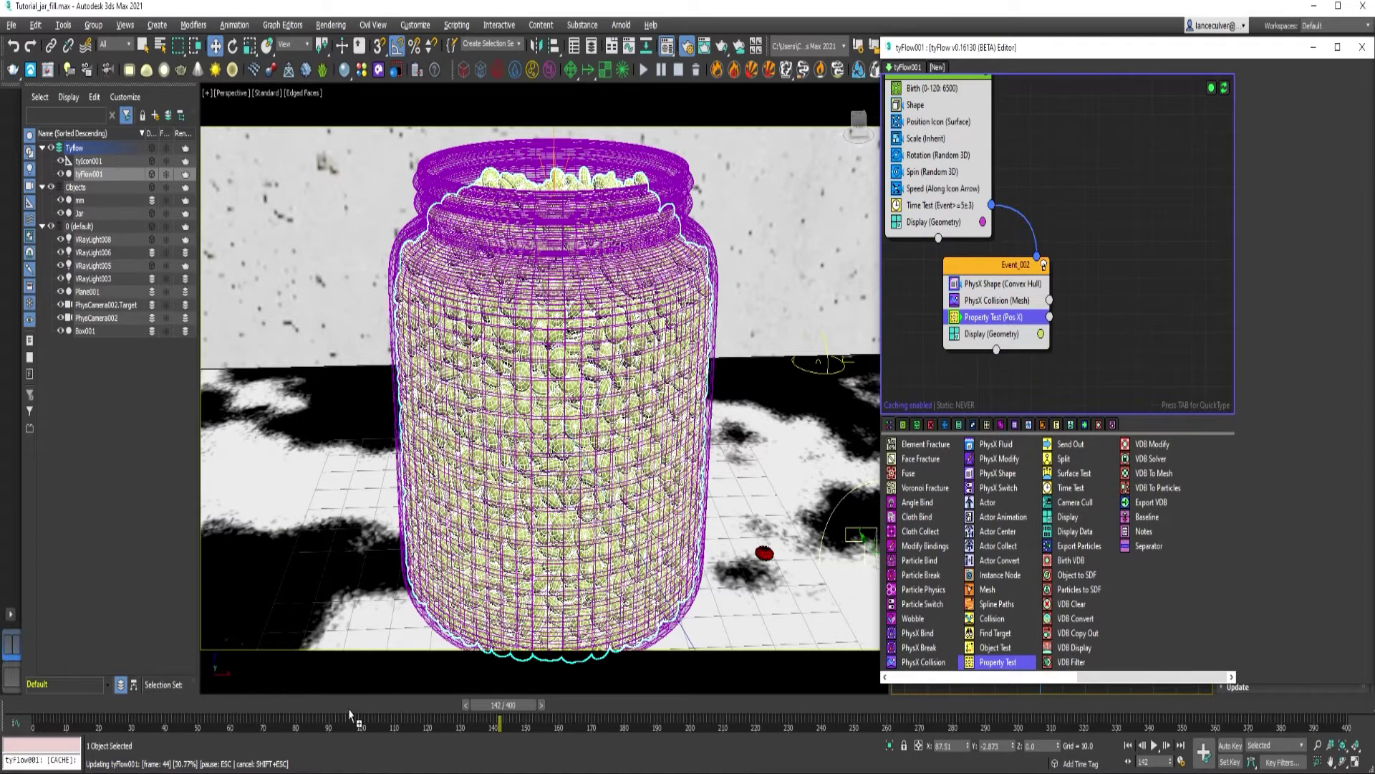
pyautogui.press('Escape')
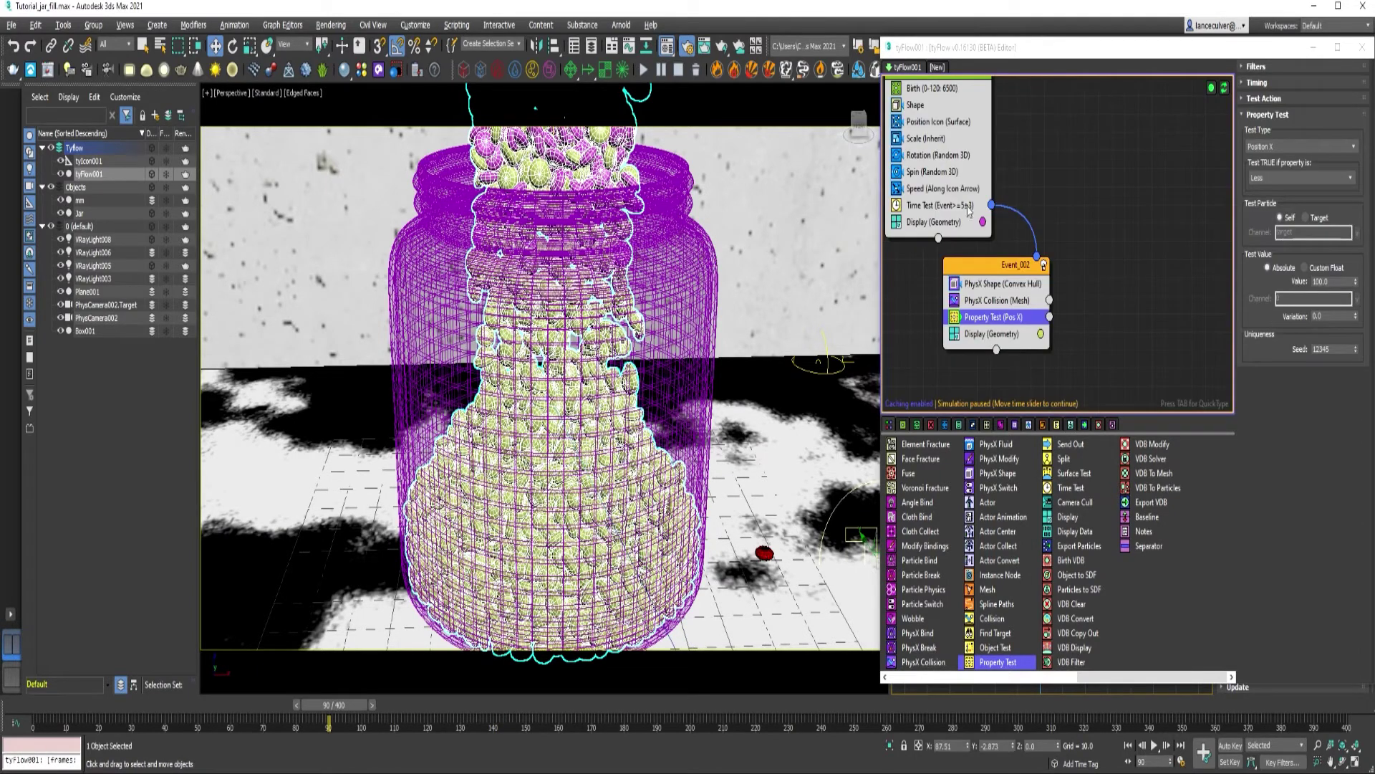
# Step: Set the Birth operator's total to 200 particles and recalculate the simulation
pyautogui.moveTo(953, 91); pyautogui.dragTo(961, 131, button='middle')
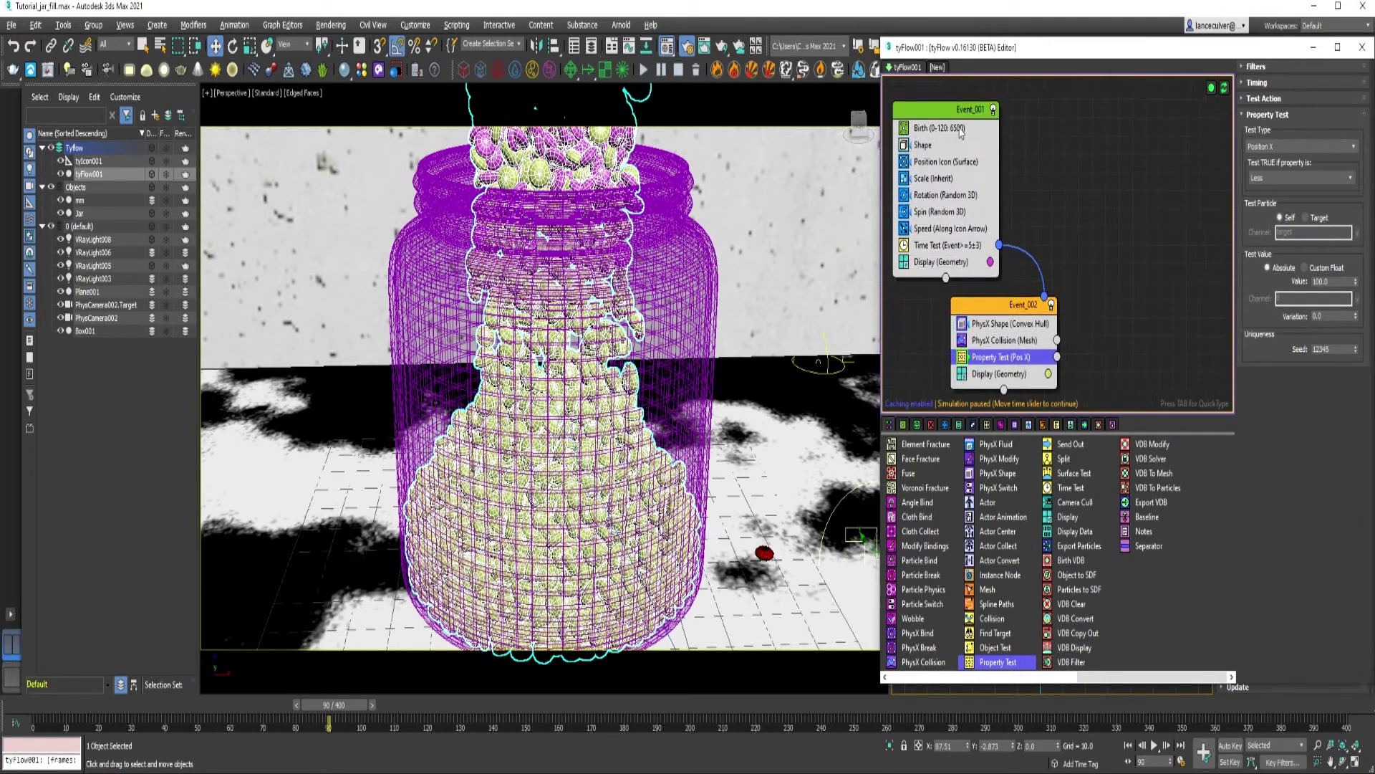
pyautogui.click(961, 129)
pyautogui.doubleClick(1337, 126)
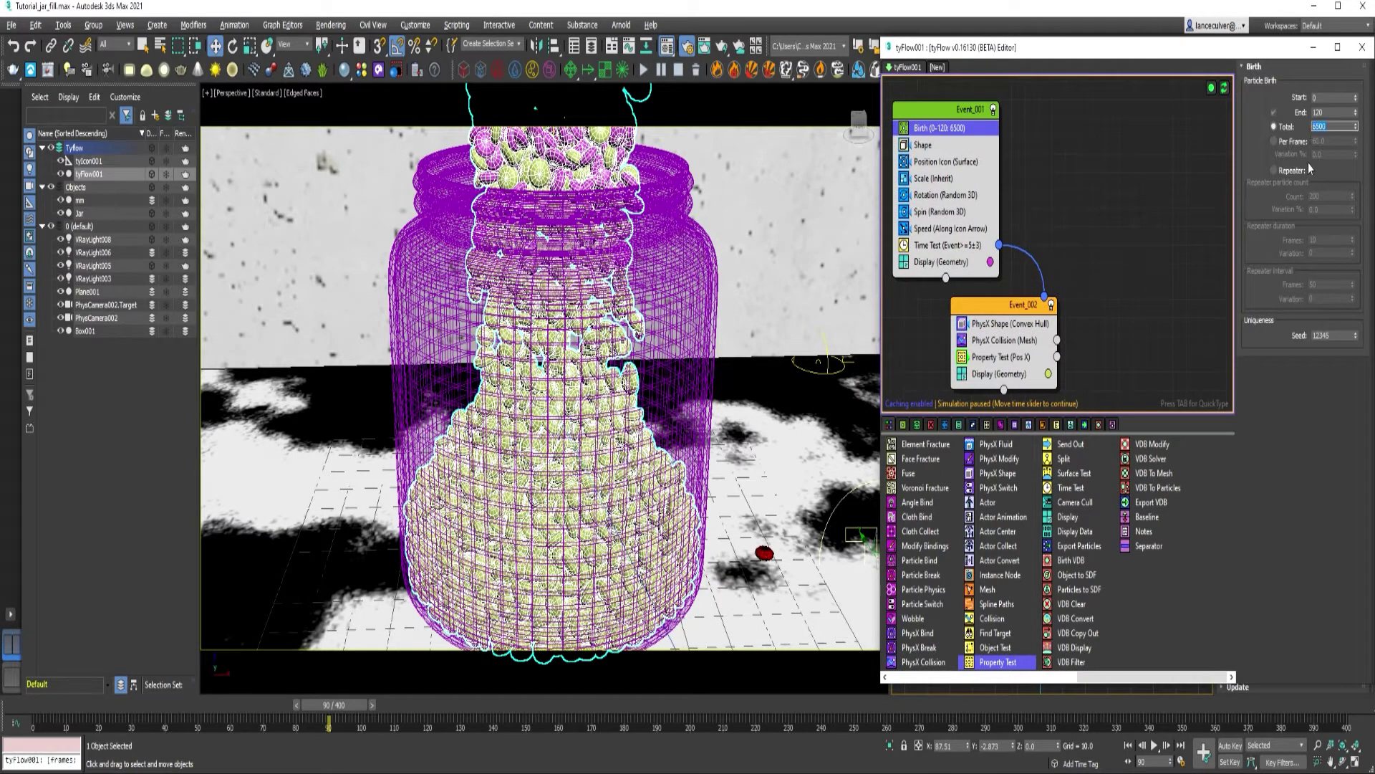
pyautogui.write('200')
pyautogui.press('Return')
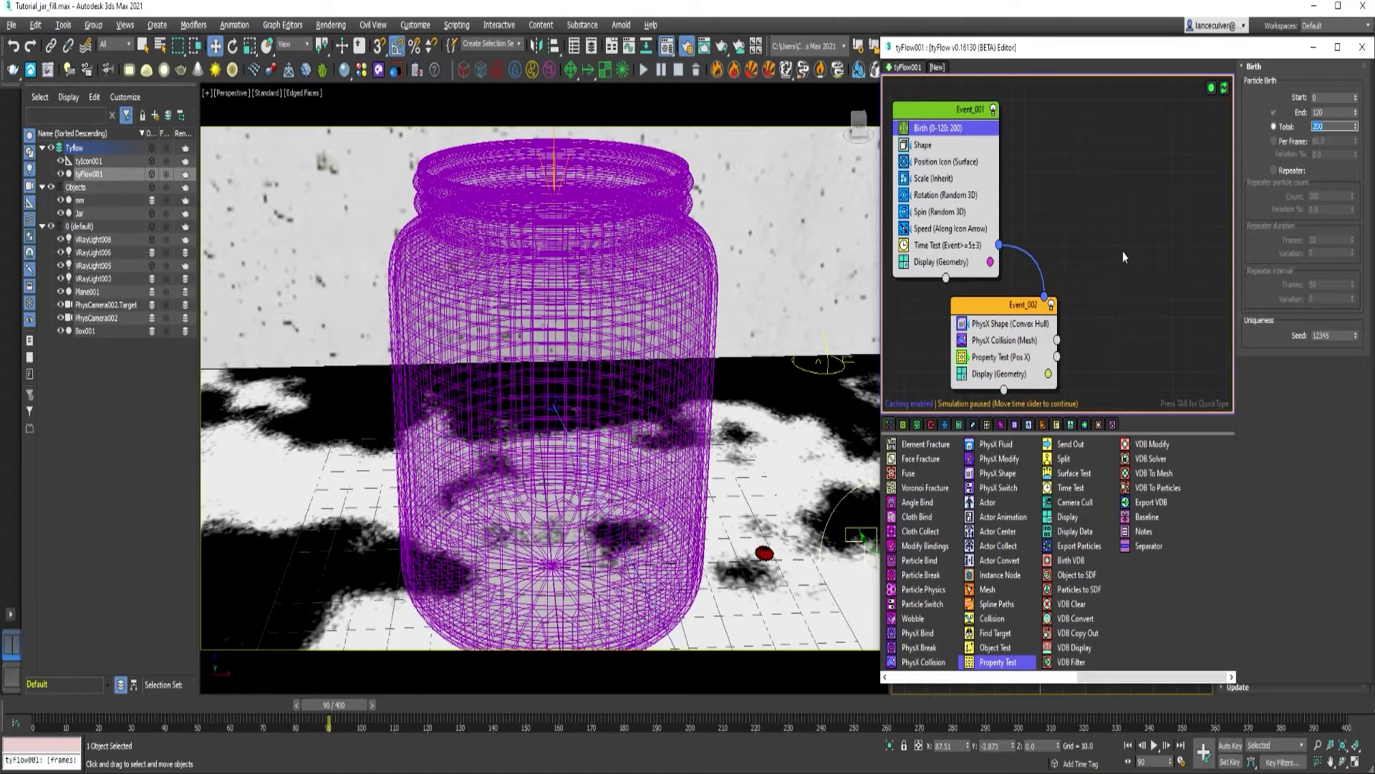
pyautogui.click(1224, 97)
pyautogui.click(1225, 88)
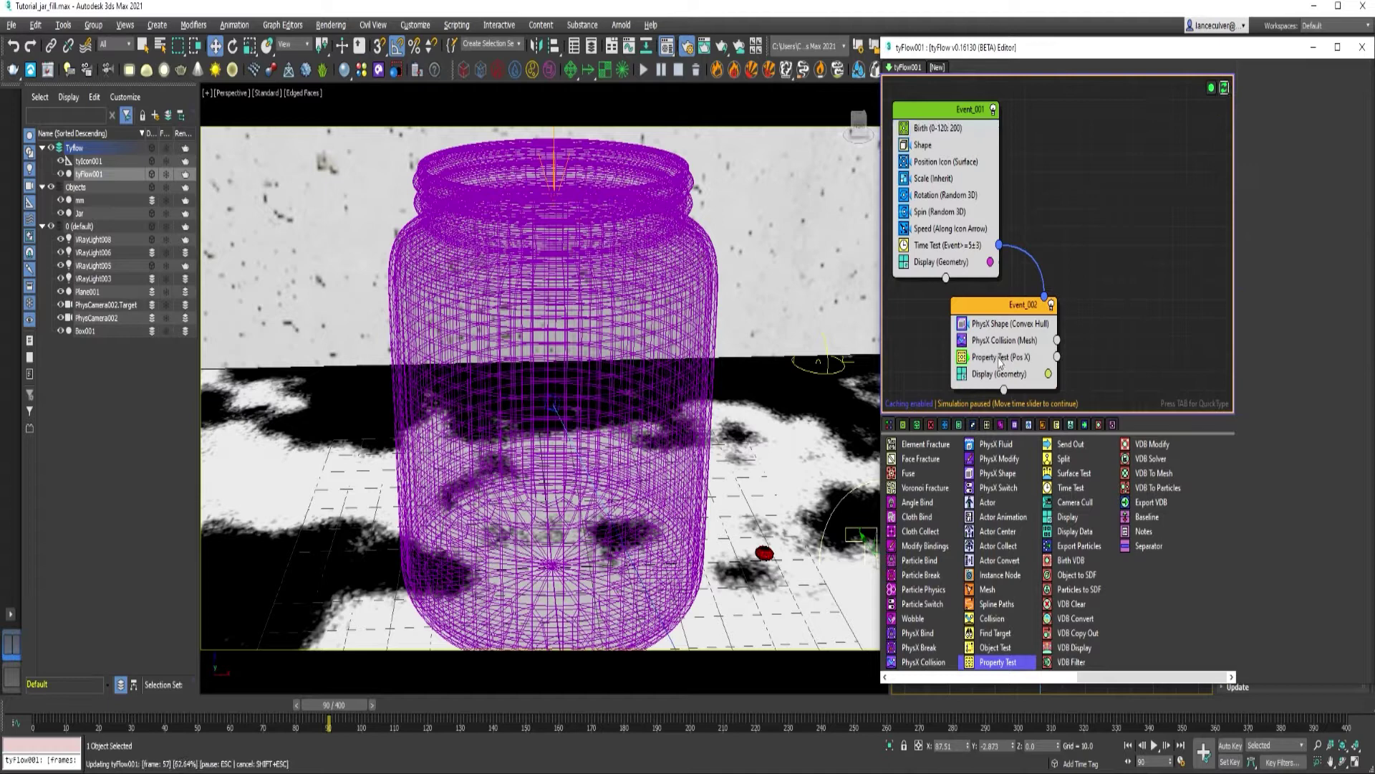
# Step: Set the Property Test operator's test type to Velocity Magnitude
pyautogui.click(998, 358)
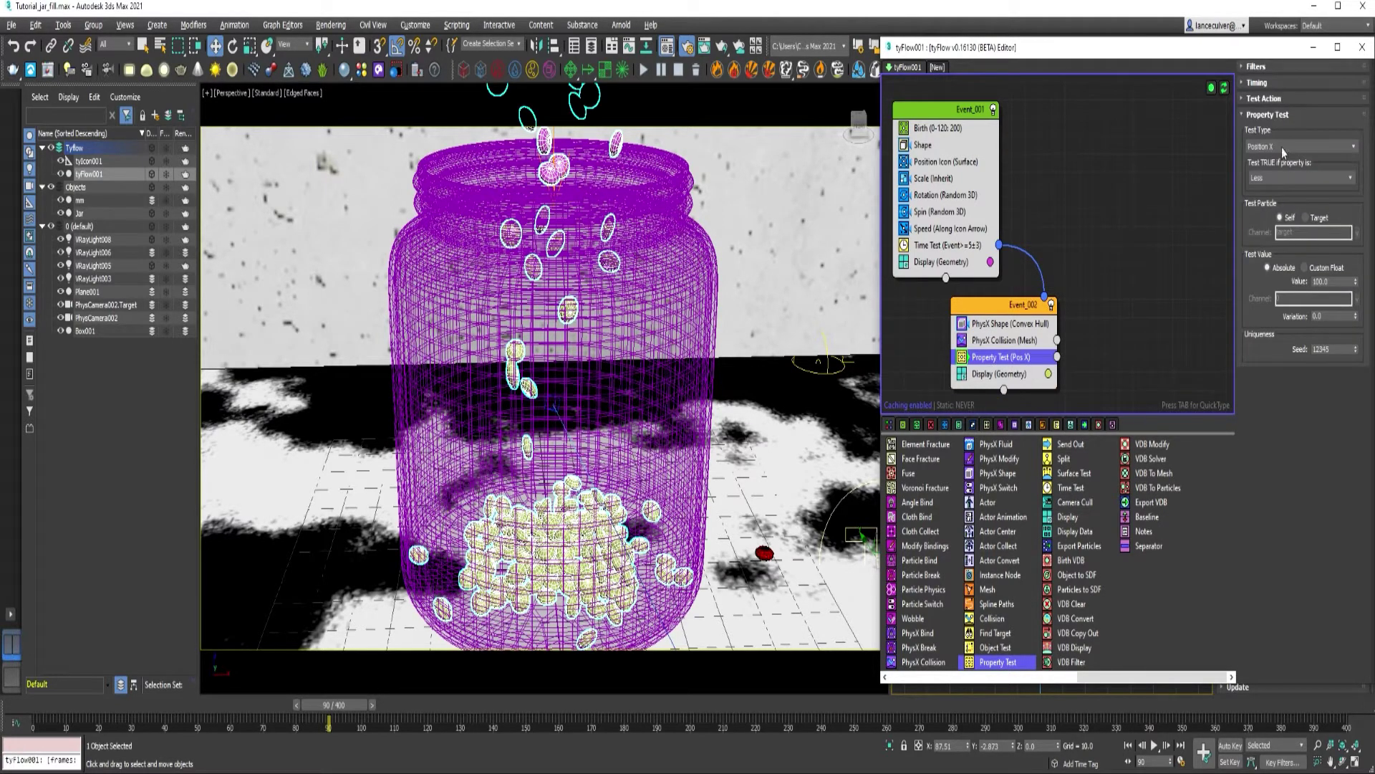
pyautogui.click(1283, 146)
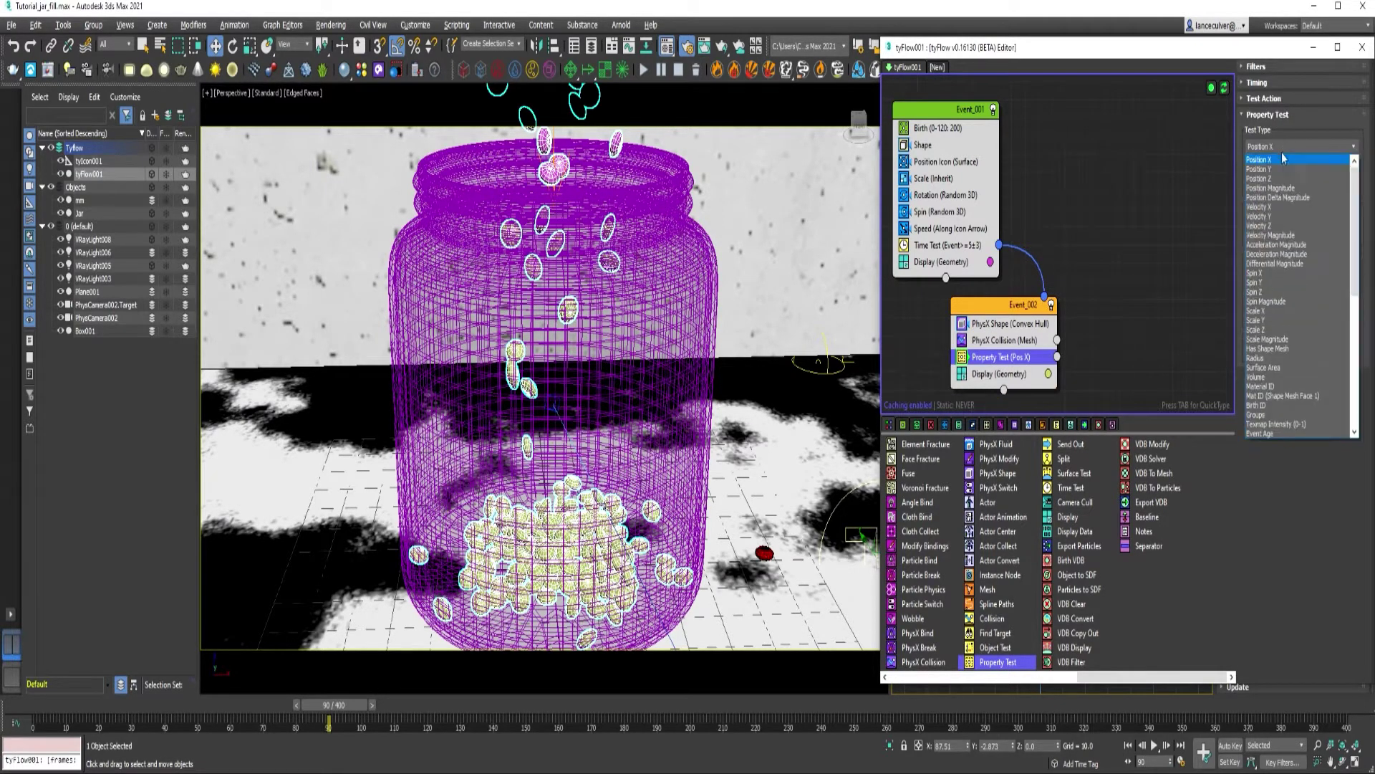
pyautogui.click(1280, 236)
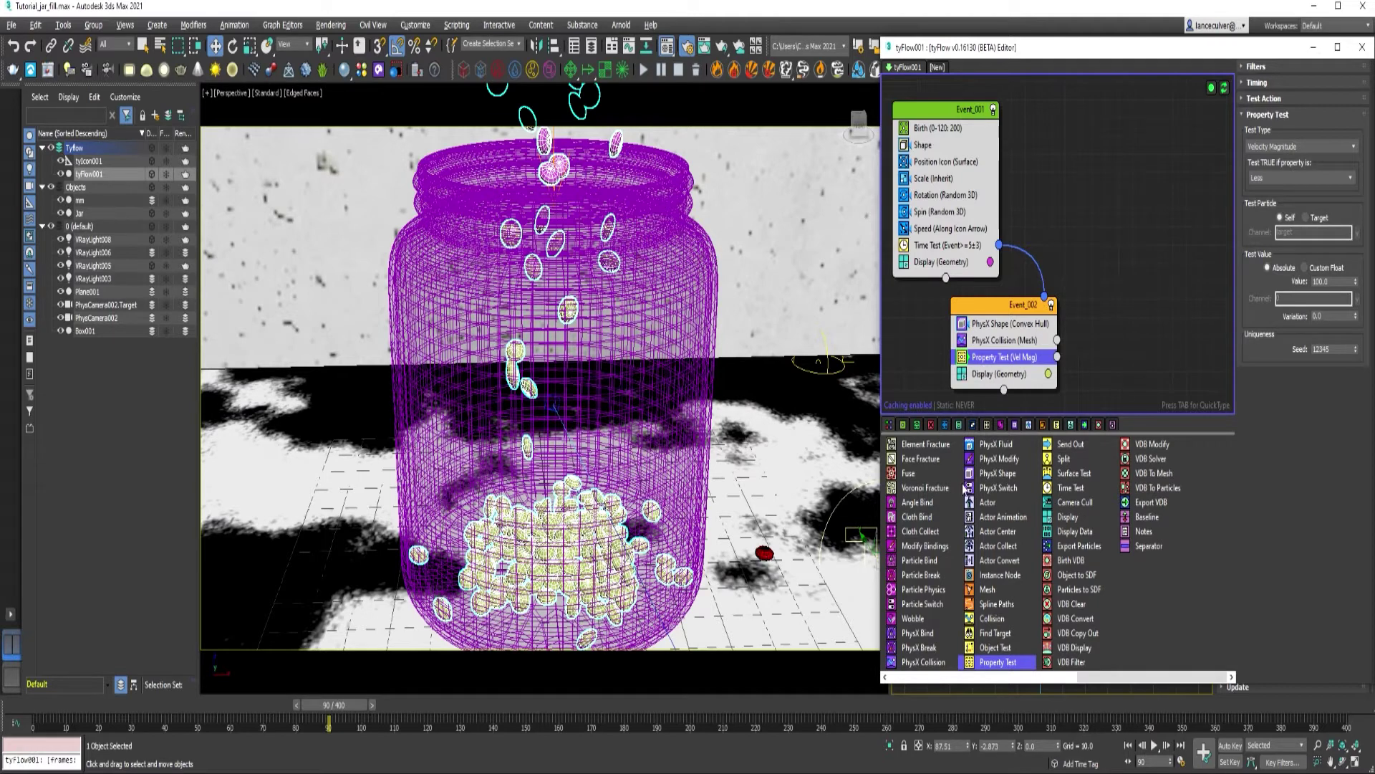
# Step: Add a Display Data operator to the second event, showing Velocity Magnitude instead of Birth ID
pyautogui.moveTo(1065, 537); pyautogui.dragTo(996, 371)
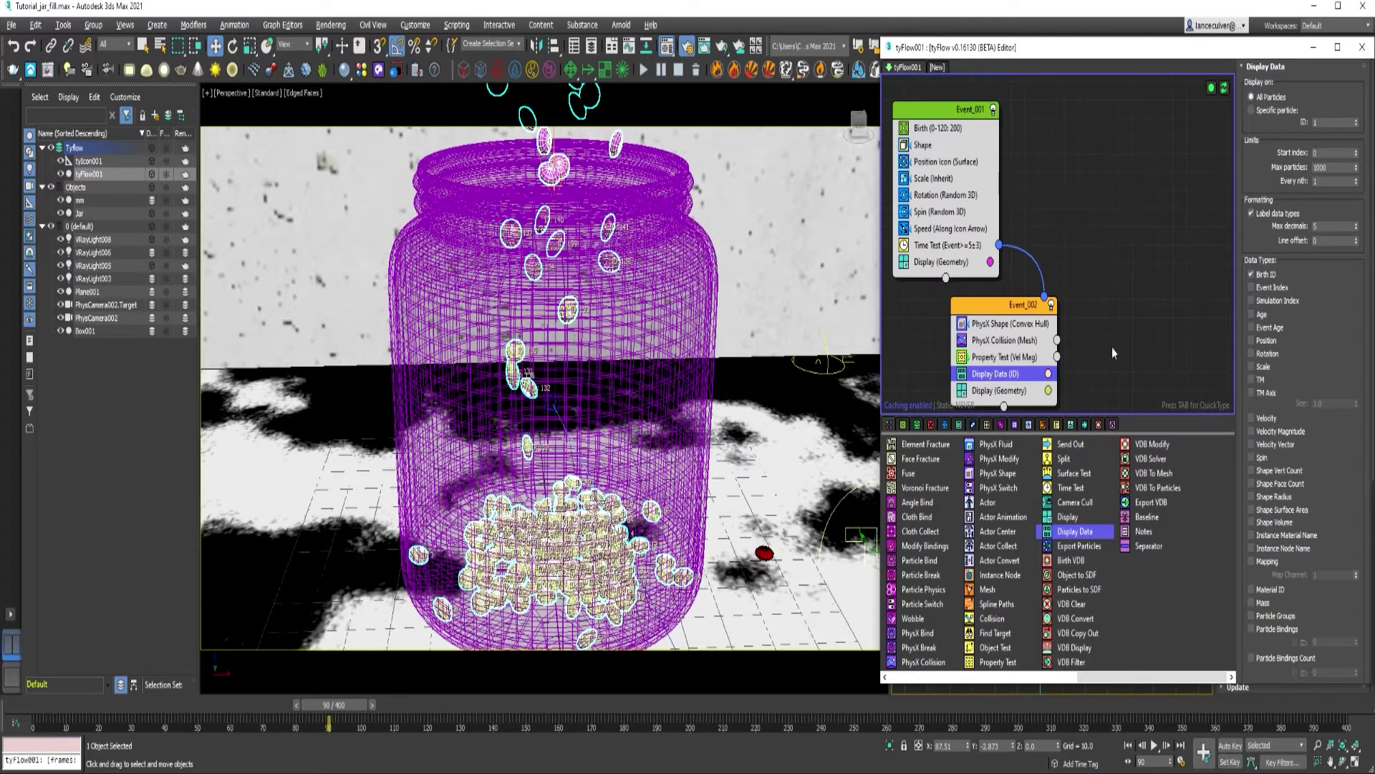
pyautogui.click(1251, 277)
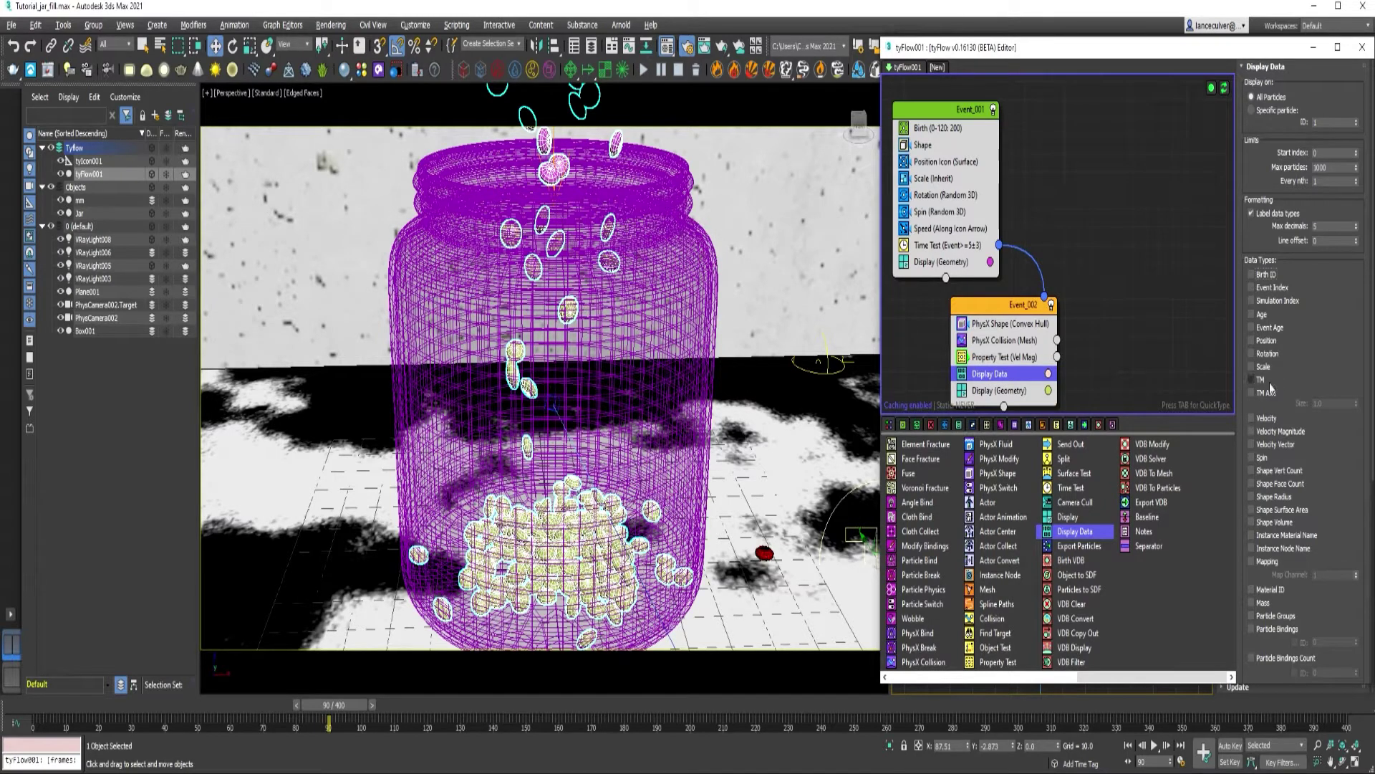
pyautogui.click(1251, 431)
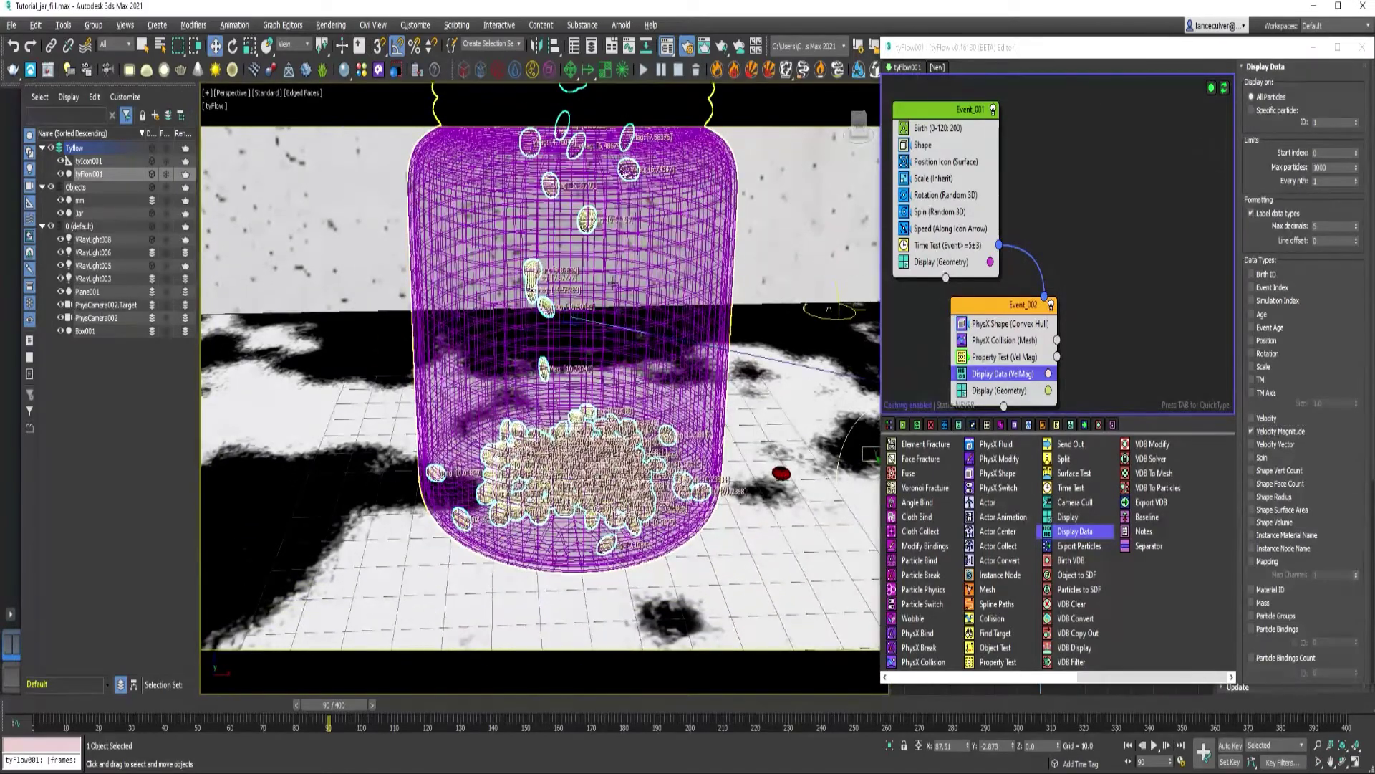
# Step: Examine the velocity magnitude labels on falling and settled candies up close, scrubbing past frame 100 and back to it
pyautogui.scroll(10, 647, 396)
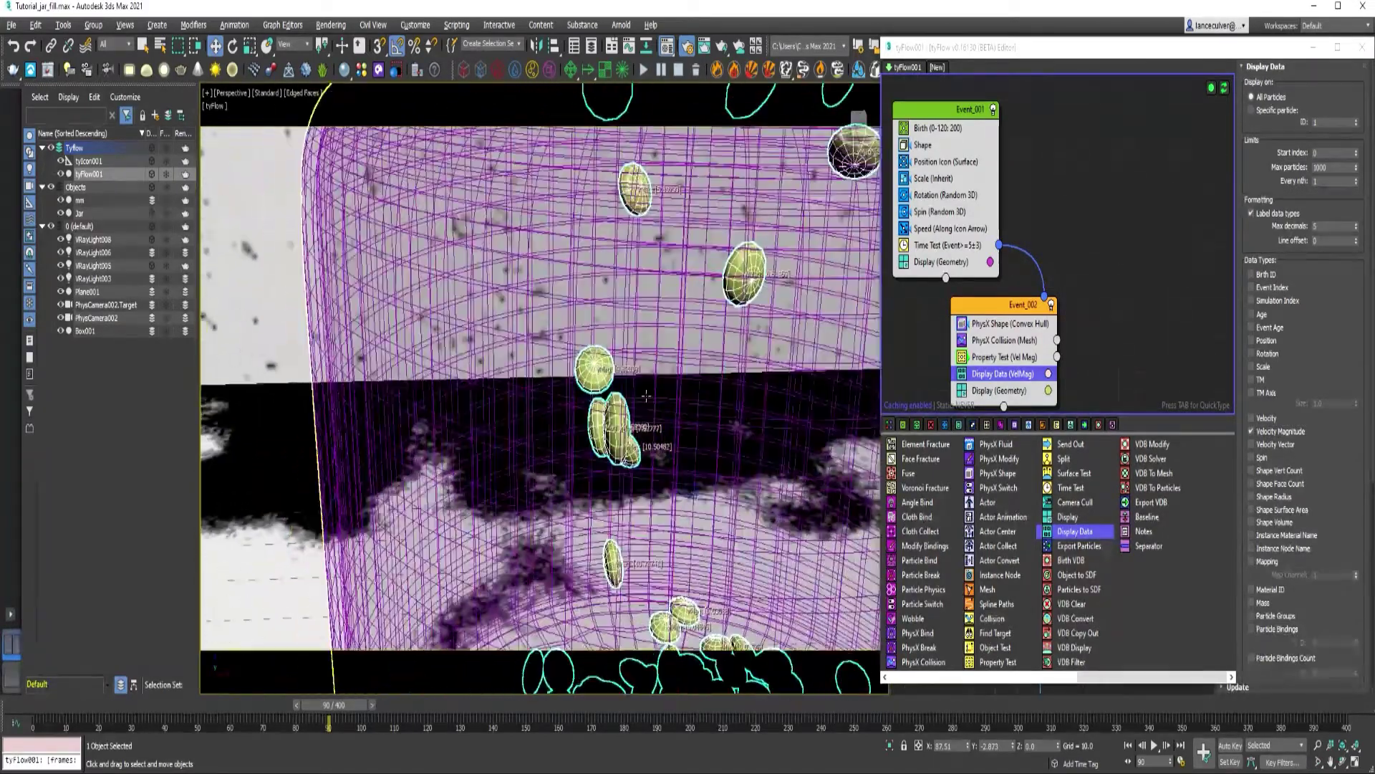
pyautogui.scroll(5, 646, 395)
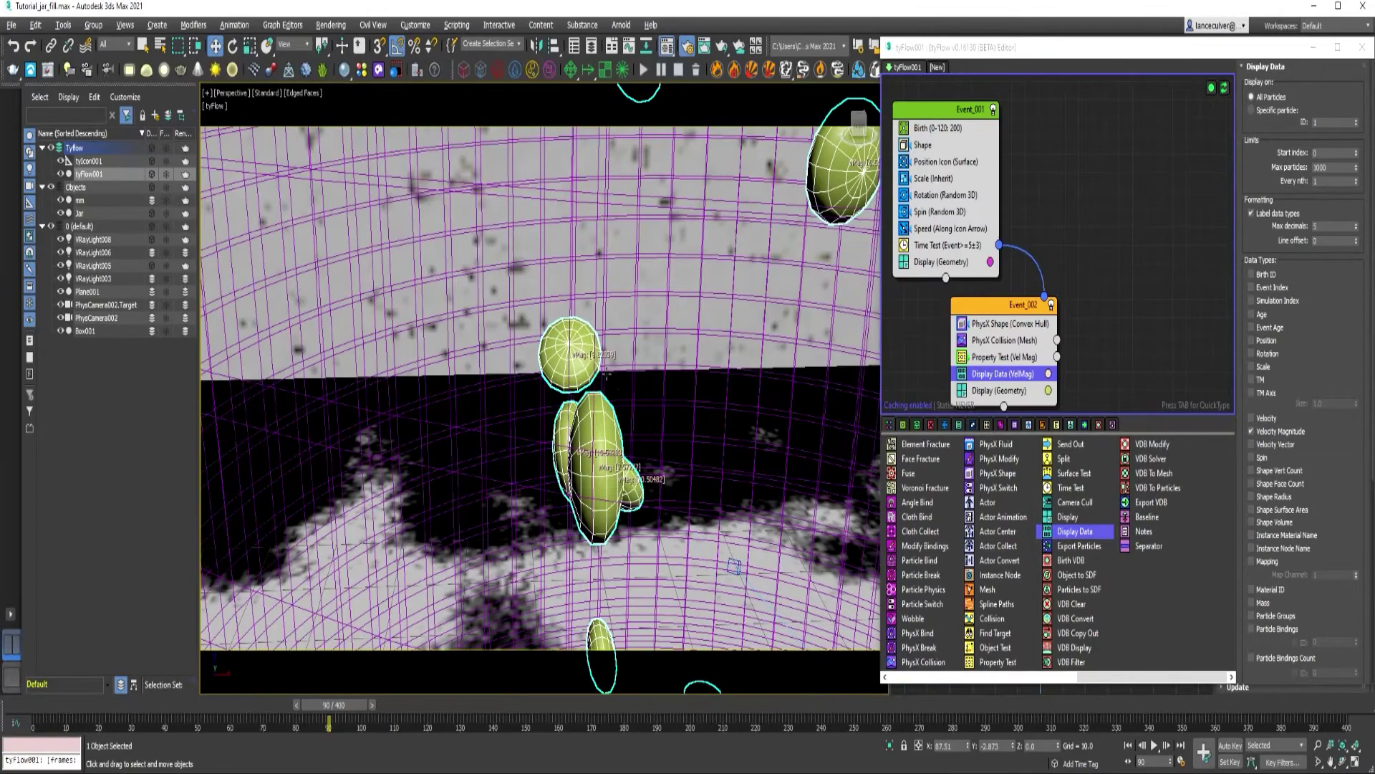
pyautogui.keyDown('alt'); pyautogui.moveTo(605, 374); pyautogui.dragTo(615, 573, button='middle'); pyautogui.keyUp('alt')
pyautogui.scroll(3, 634, 351)
pyautogui.scroll(-2, 632, 364)
pyautogui.scroll(1, 621, 402)
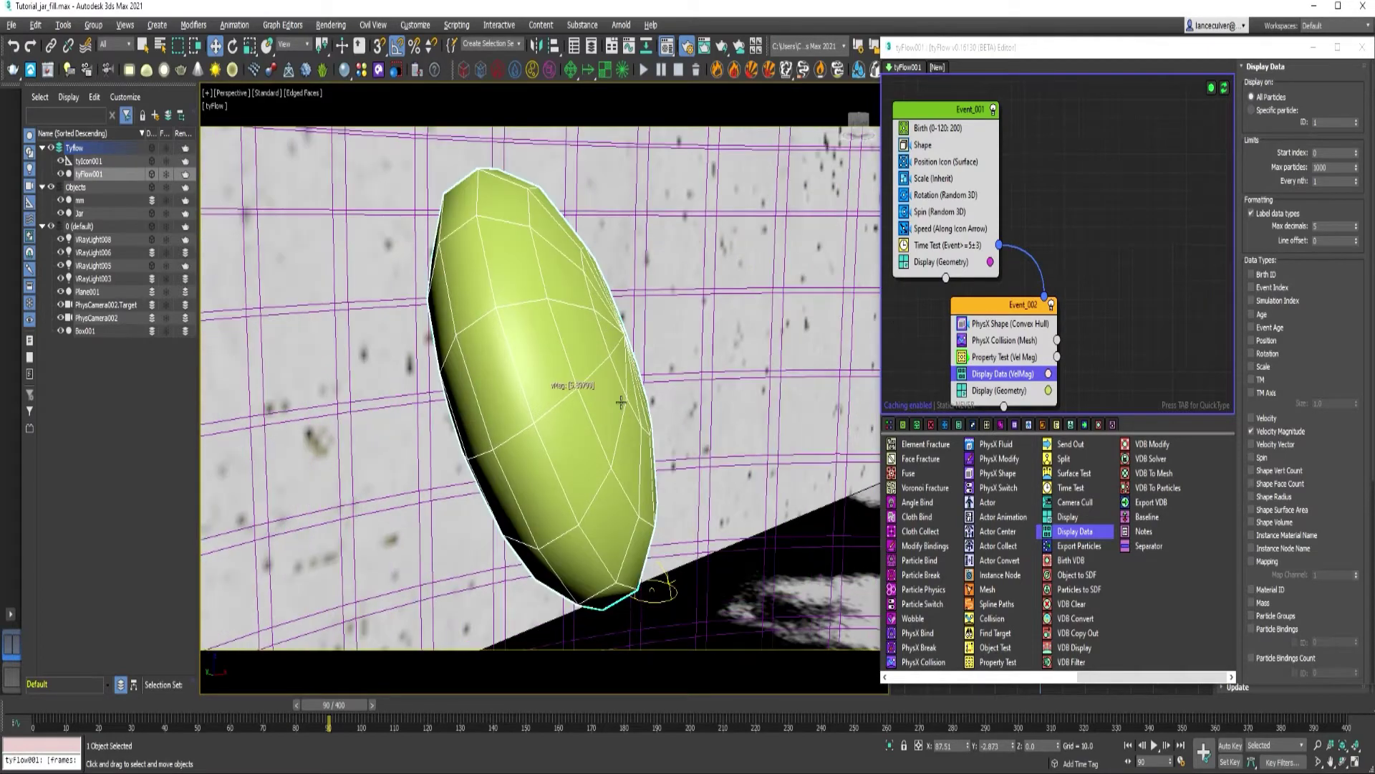
pyautogui.scroll(2, 620, 402)
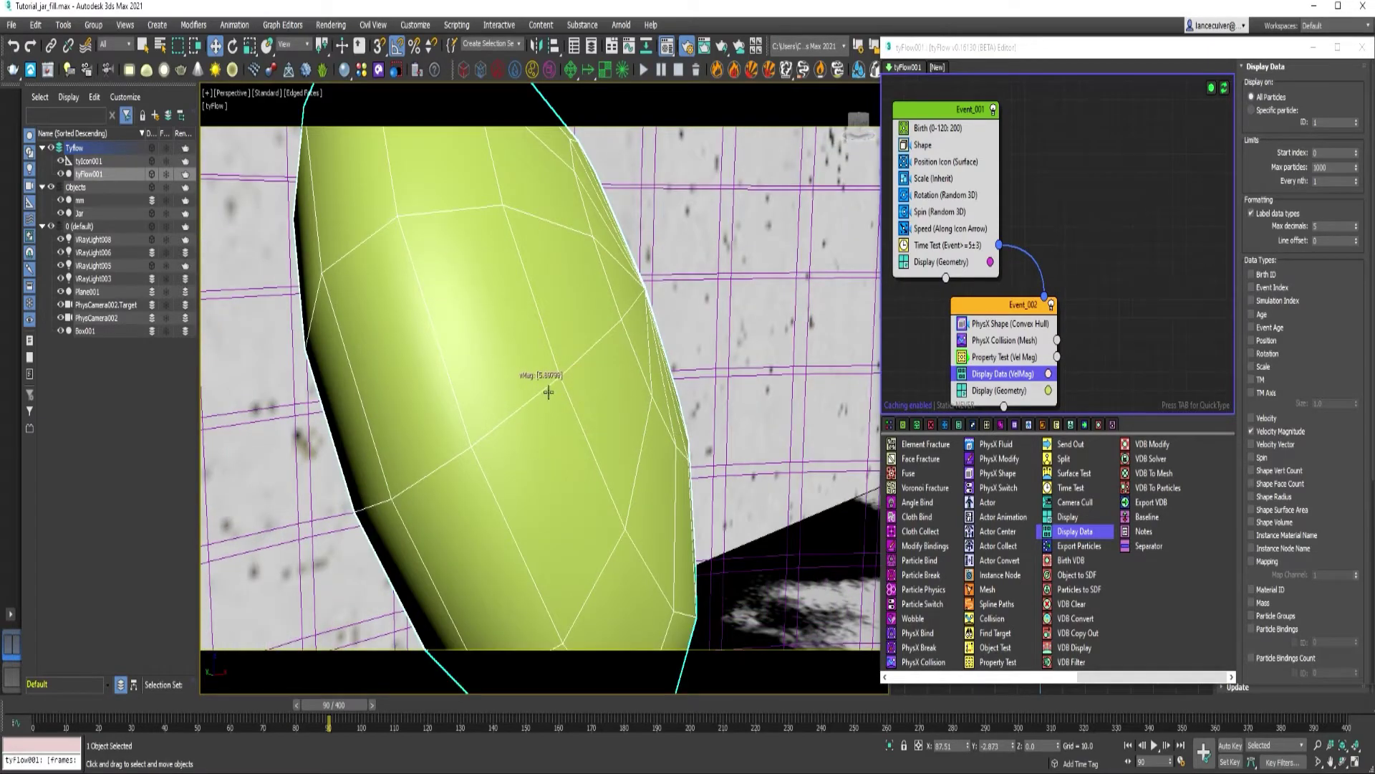
pyautogui.scroll(-3, 585, 420)
pyautogui.scroll(-3, 584, 415)
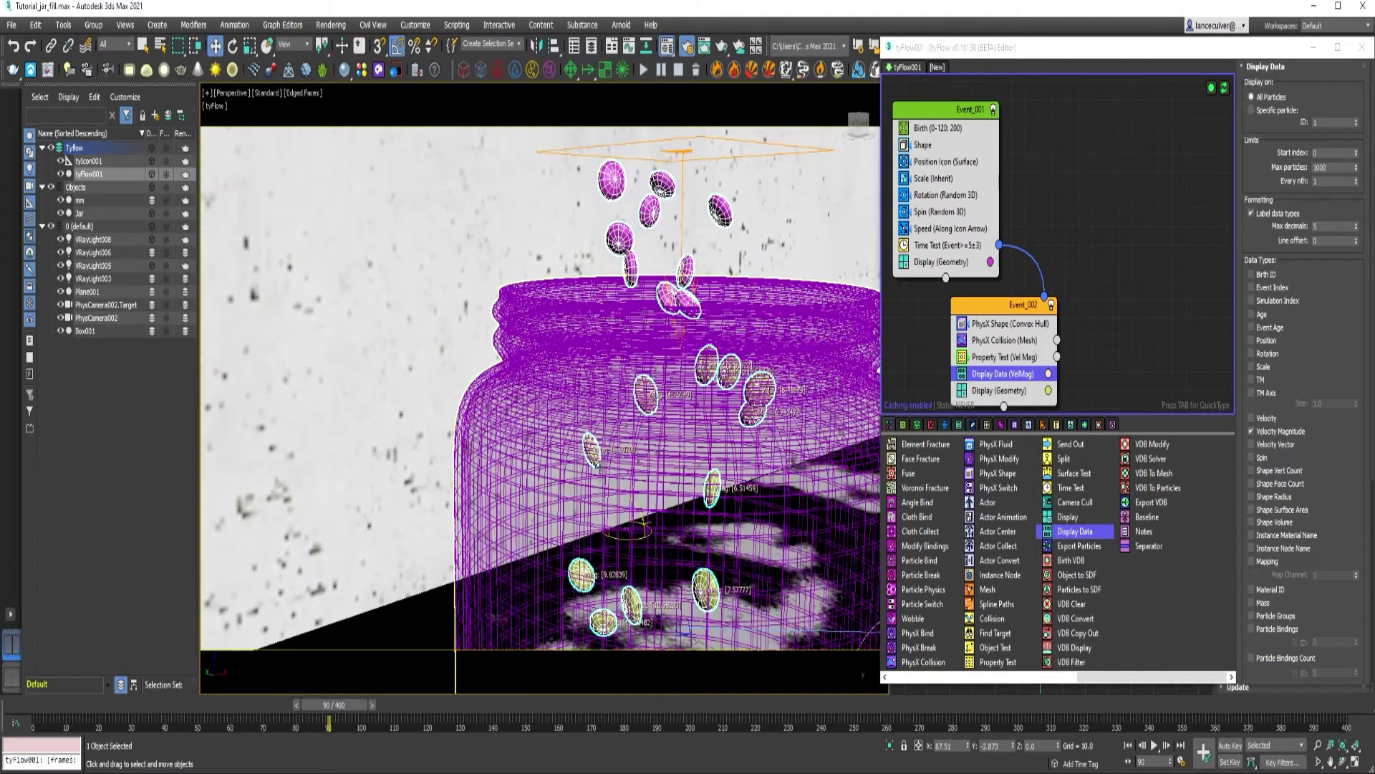
pyautogui.moveTo(583, 415); pyautogui.dragTo(581, 244, button='middle')
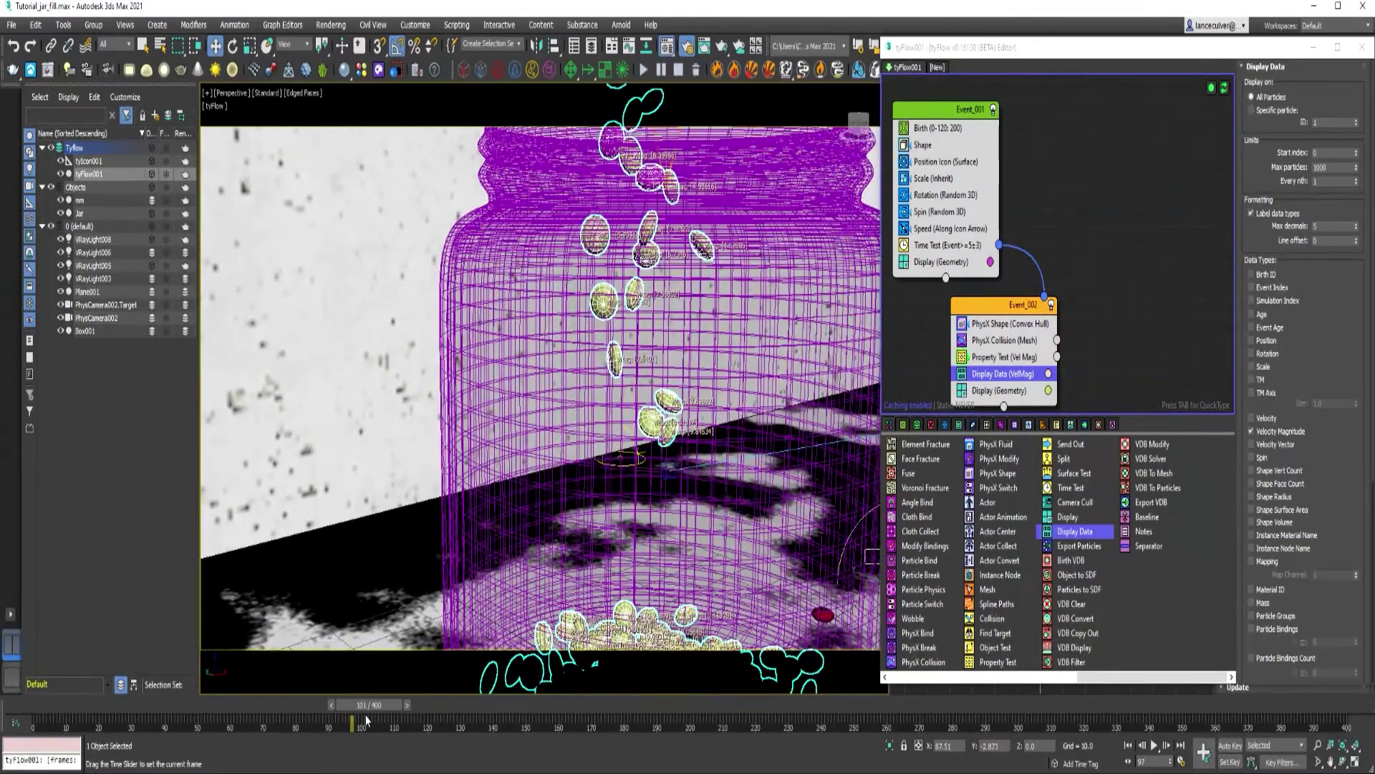
pyautogui.moveTo(555, 596); pyautogui.dragTo(560, 424, button='middle')
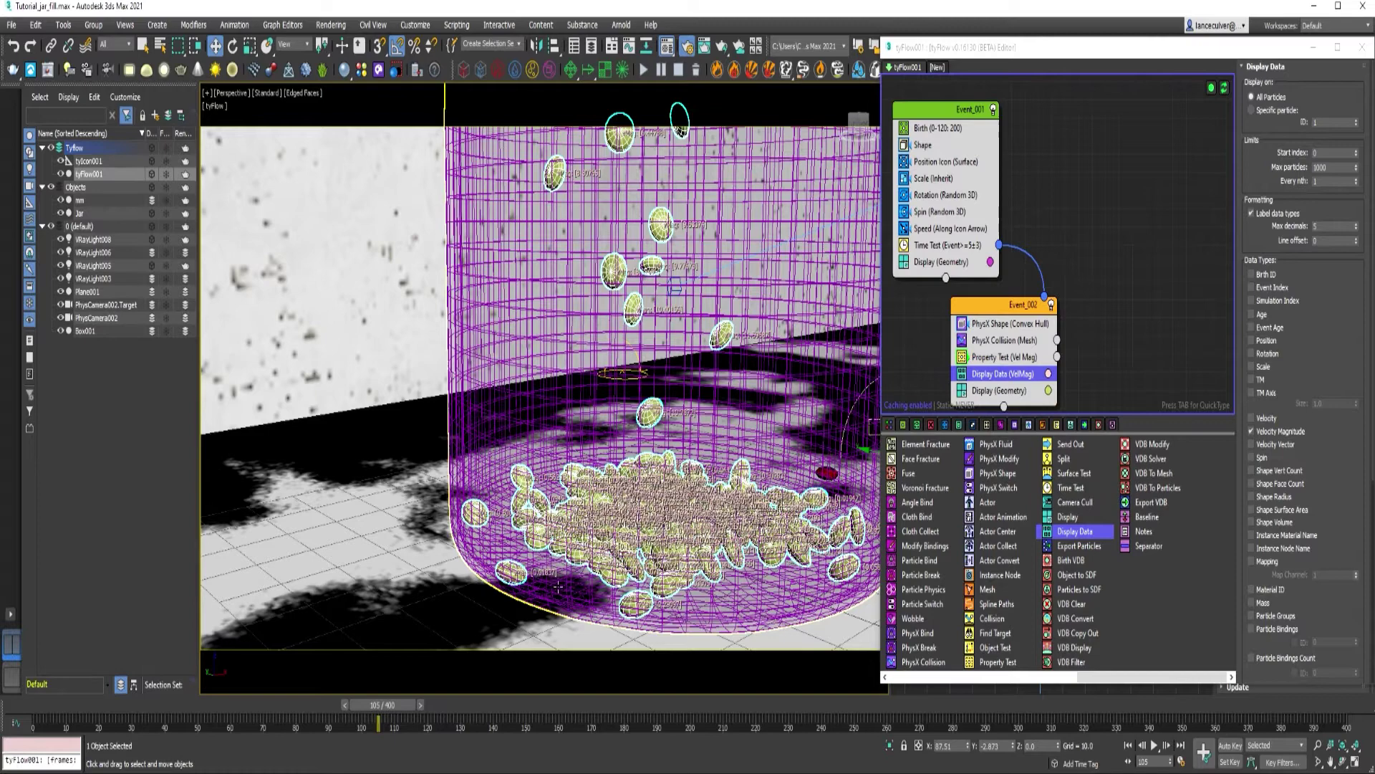
pyautogui.moveTo(397, 706); pyautogui.dragTo(367, 708)
pyautogui.click(527, 612)
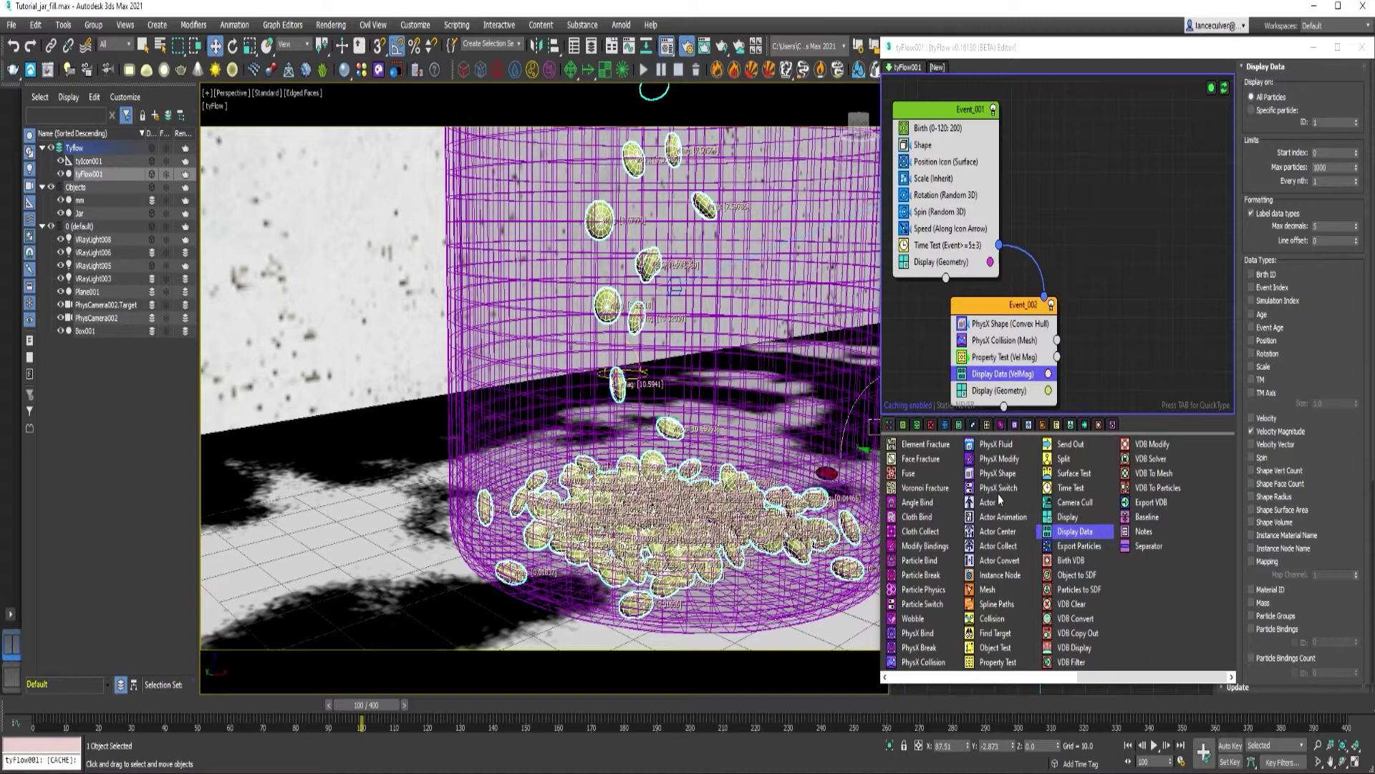
# Step: Set the Property Test operator's test value to 0.03
pyautogui.click(1005, 357)
pyautogui.doubleClick(1319, 282)
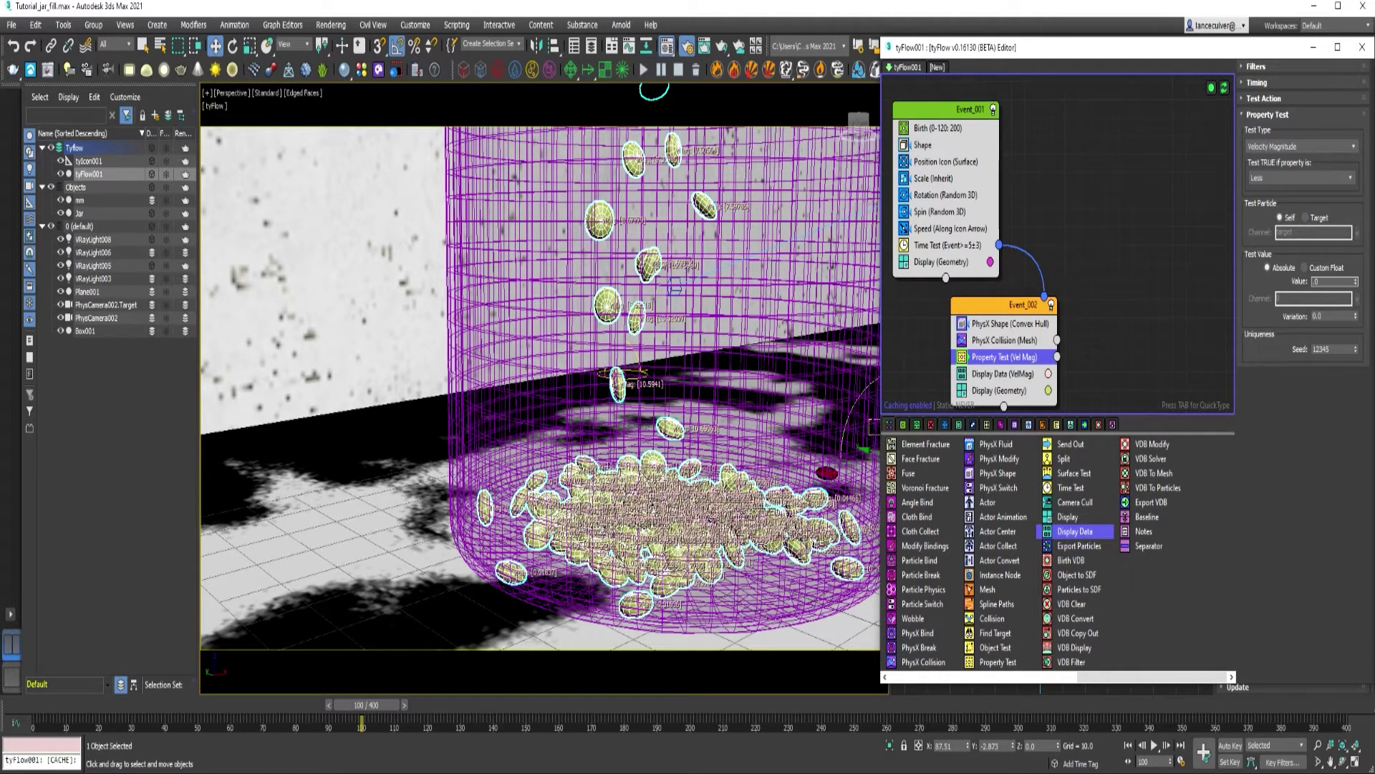
pyautogui.write('0.3')
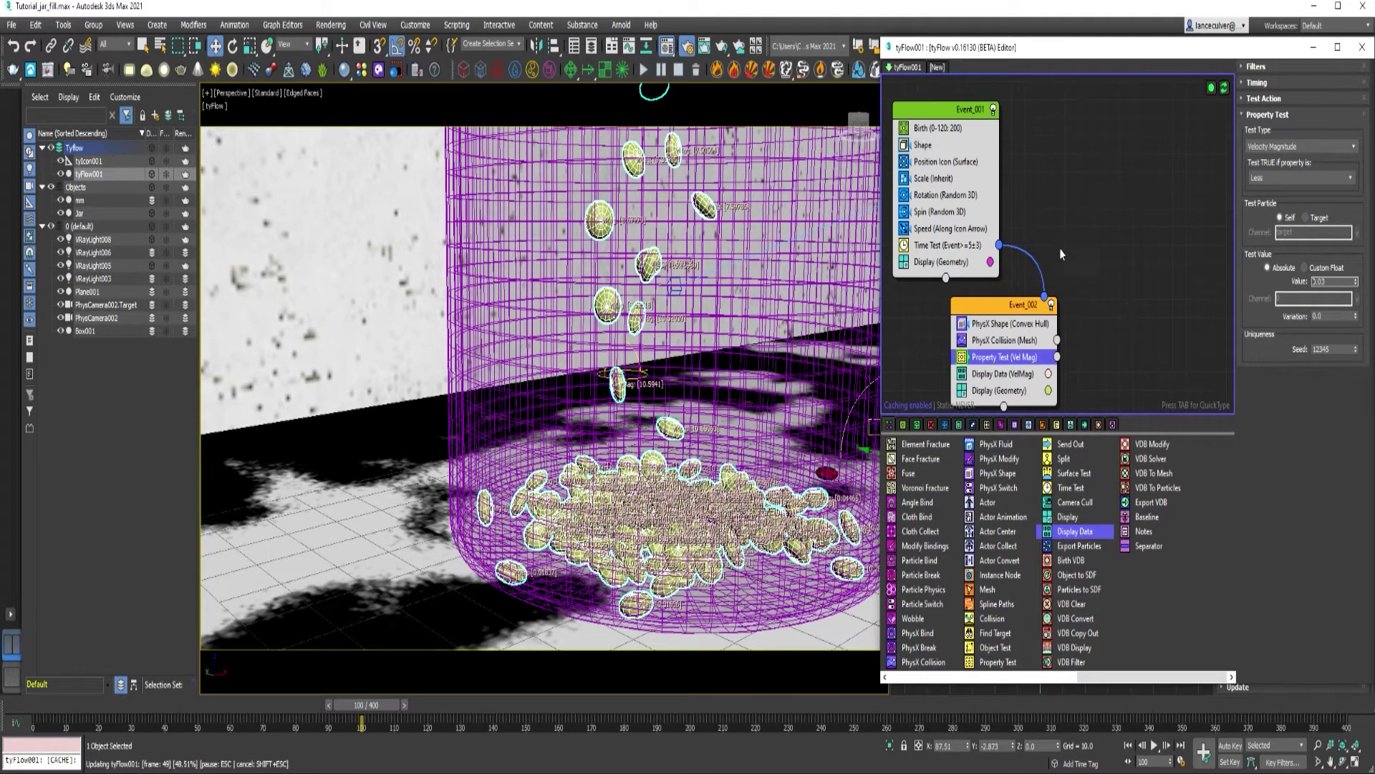
# Step: Create a third event from a PhysX Switch operator, placed beside and below the second event
pyautogui.moveTo(1076, 260); pyautogui.dragTo(1061, 109, button='middle')
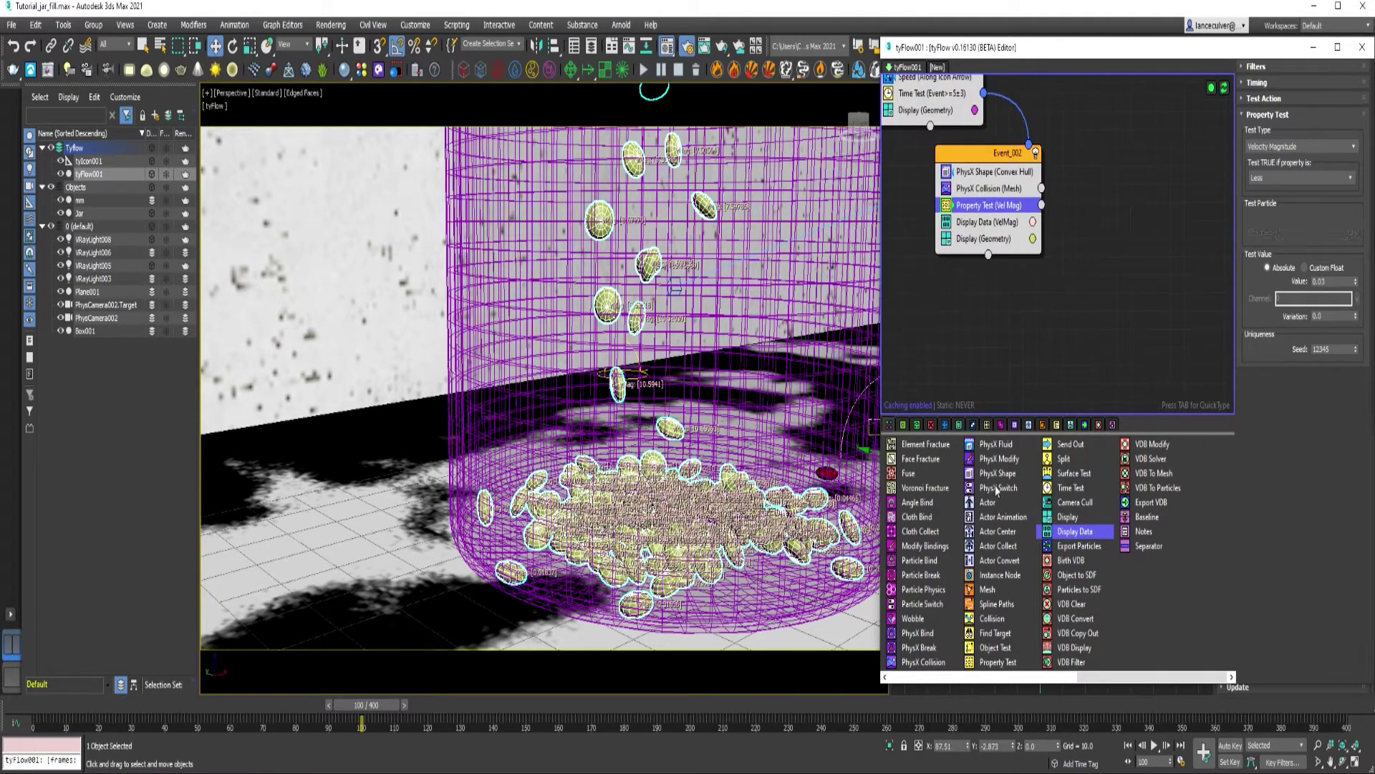
pyautogui.moveTo(1128, 445); pyautogui.dragTo(1138, 301)
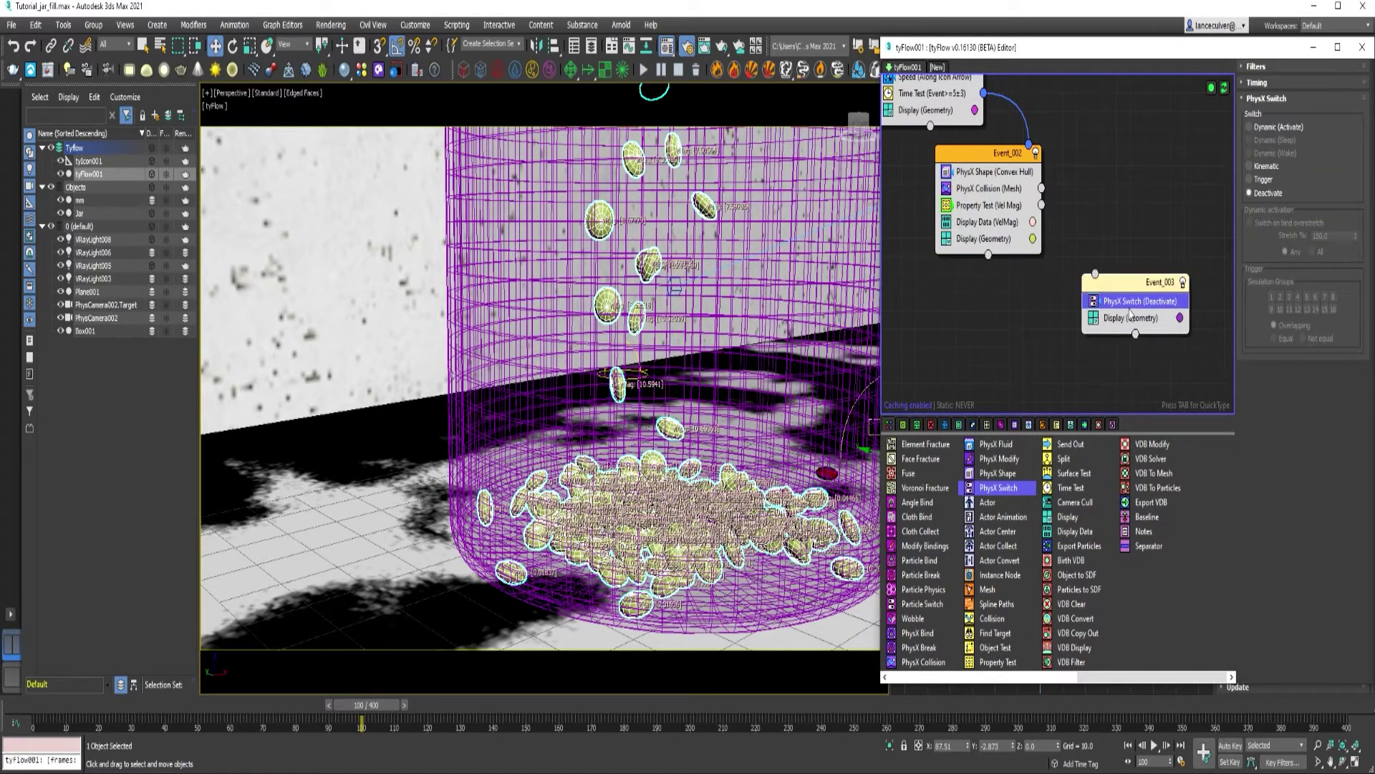
# Step: Set the PhysX Switch to Kinematic, feed the Property Test output into the third event with a Stop operator, and scrub to frame 109
pyautogui.click(1261, 167)
pyautogui.moveTo(1095, 274); pyautogui.dragTo(1042, 205)
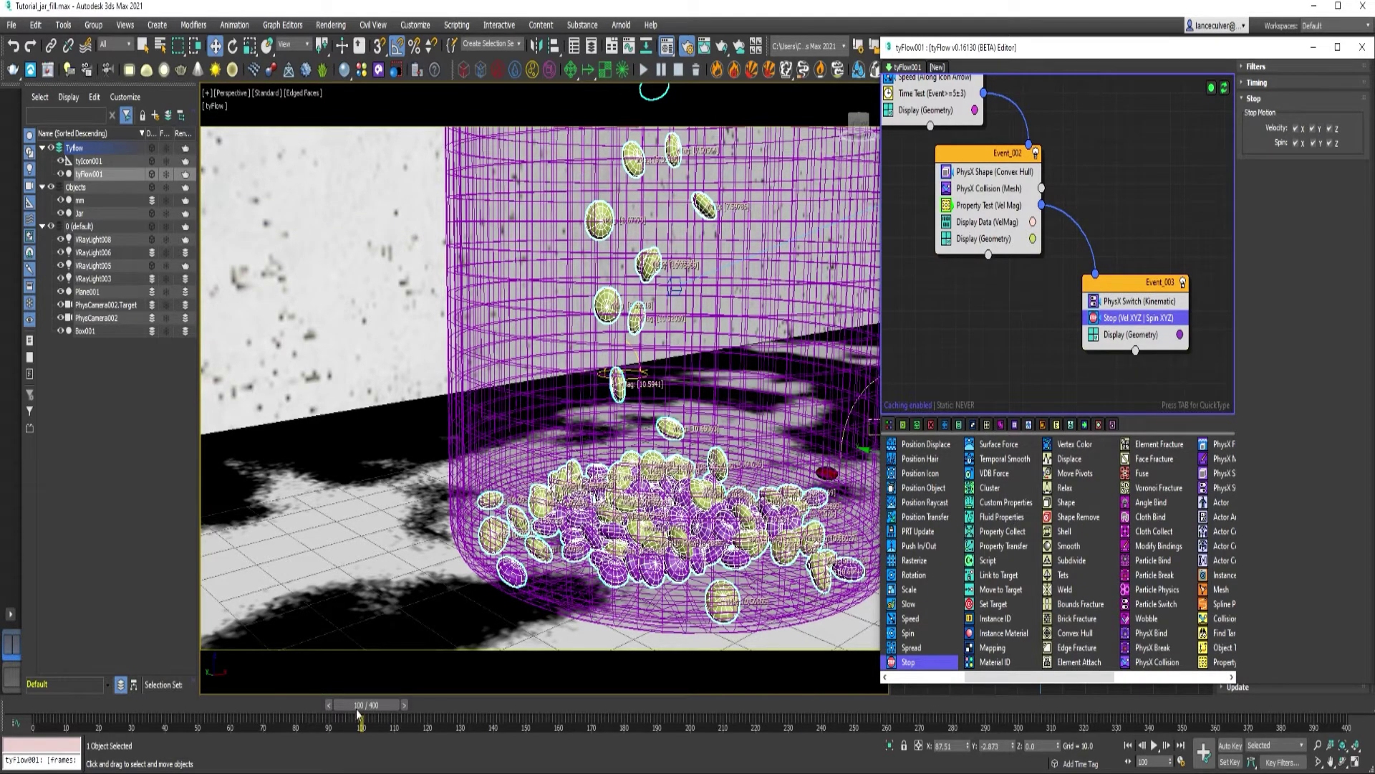
pyautogui.moveTo(358, 712); pyautogui.dragTo(387, 711)
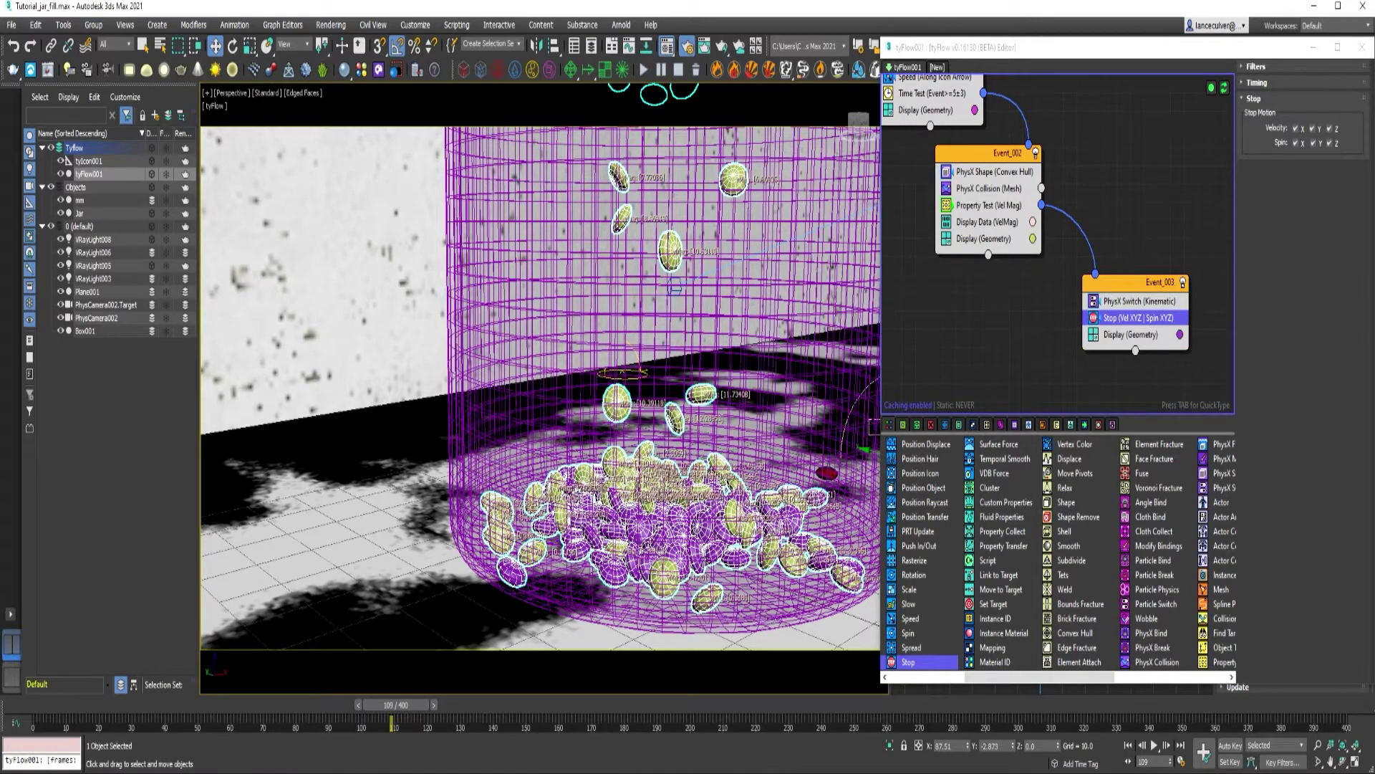
# Step: Change the third event's display color to red and scrub to frame 155 to check the settled candies
pyautogui.click(1180, 336)
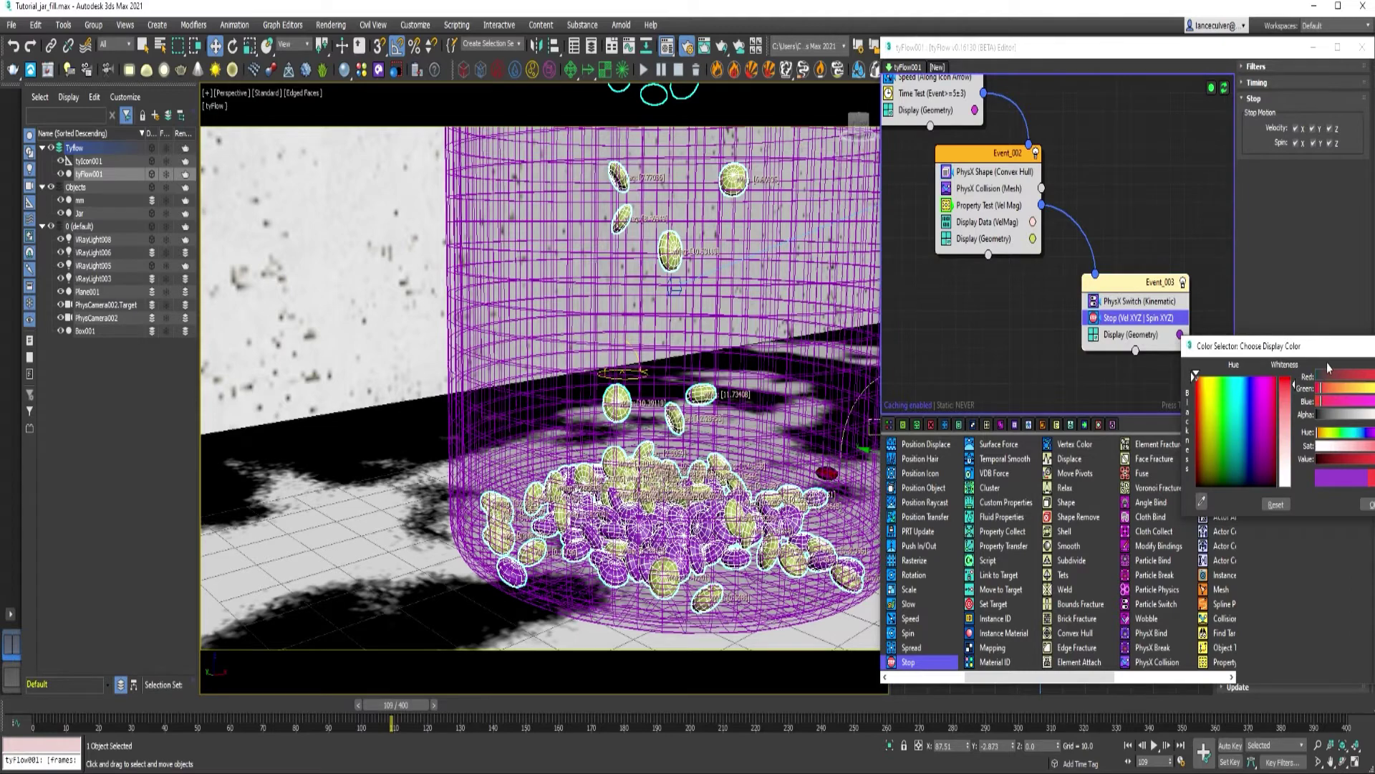
pyautogui.moveTo(1327, 350); pyautogui.dragTo(1253, 356)
pyautogui.click(1308, 509)
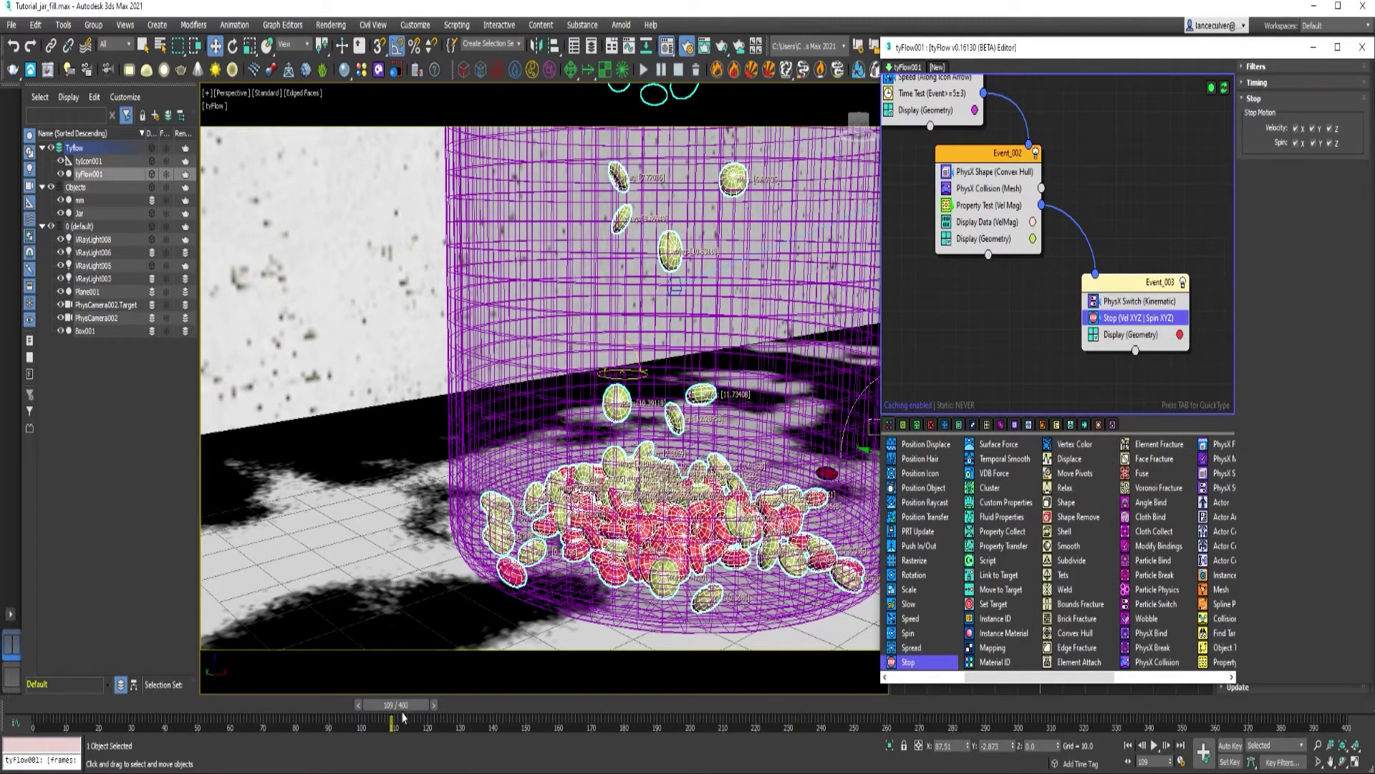
pyautogui.moveTo(403, 716); pyautogui.dragTo(543, 722)
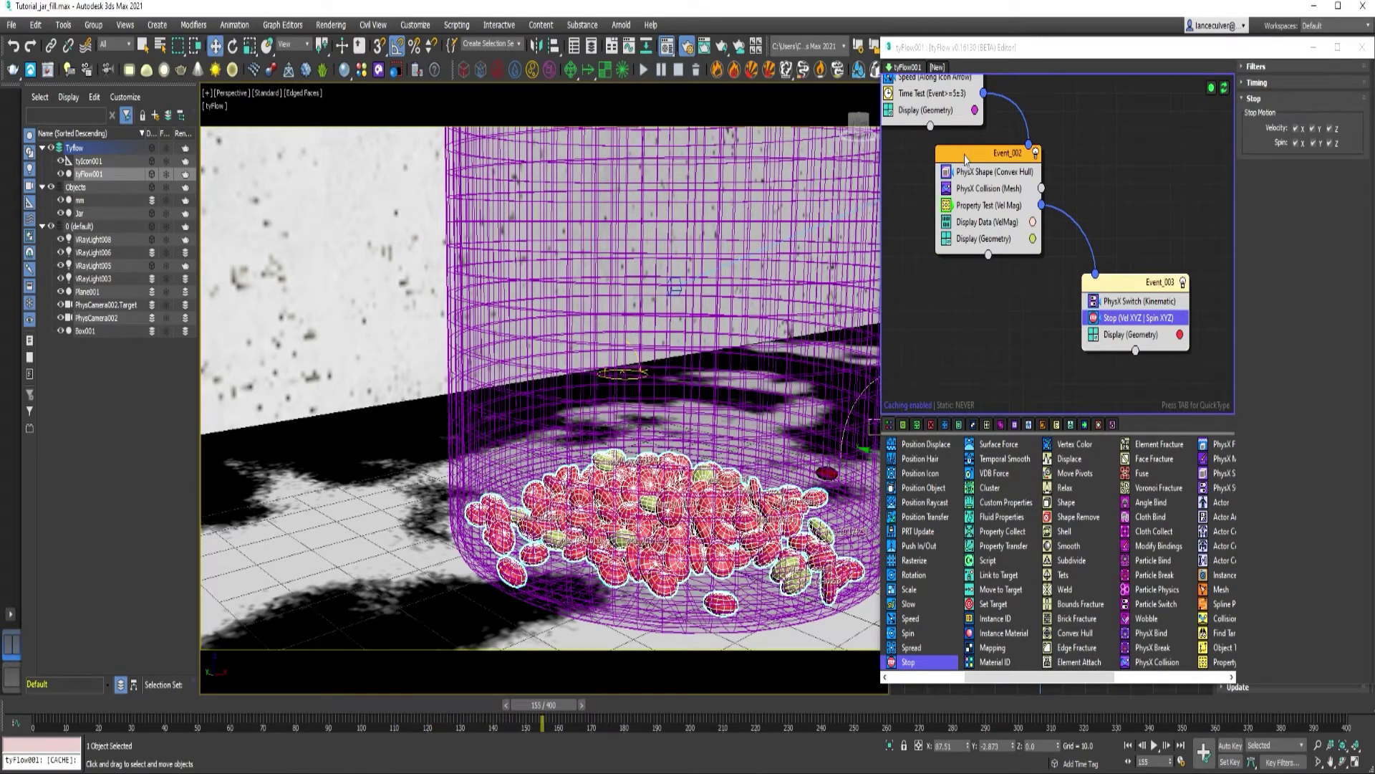
# Step: Set the Birth operator's total to 6500 particles and view the whole filled jar
pyautogui.moveTo(965, 159); pyautogui.dragTo(1024, 306, button='middle')
pyautogui.click(998, 123)
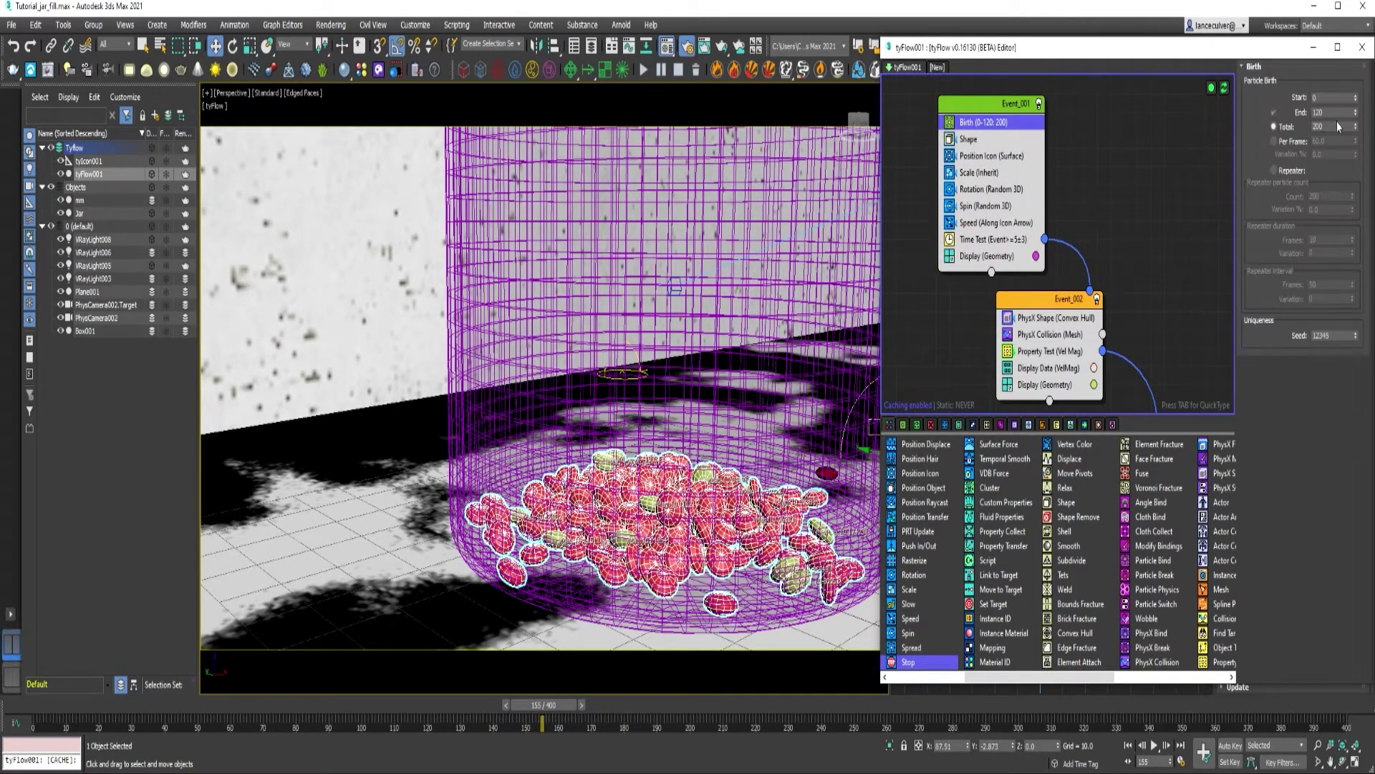
pyautogui.doubleClick(1327, 126)
pyautogui.write('6500')
pyautogui.press('Return')
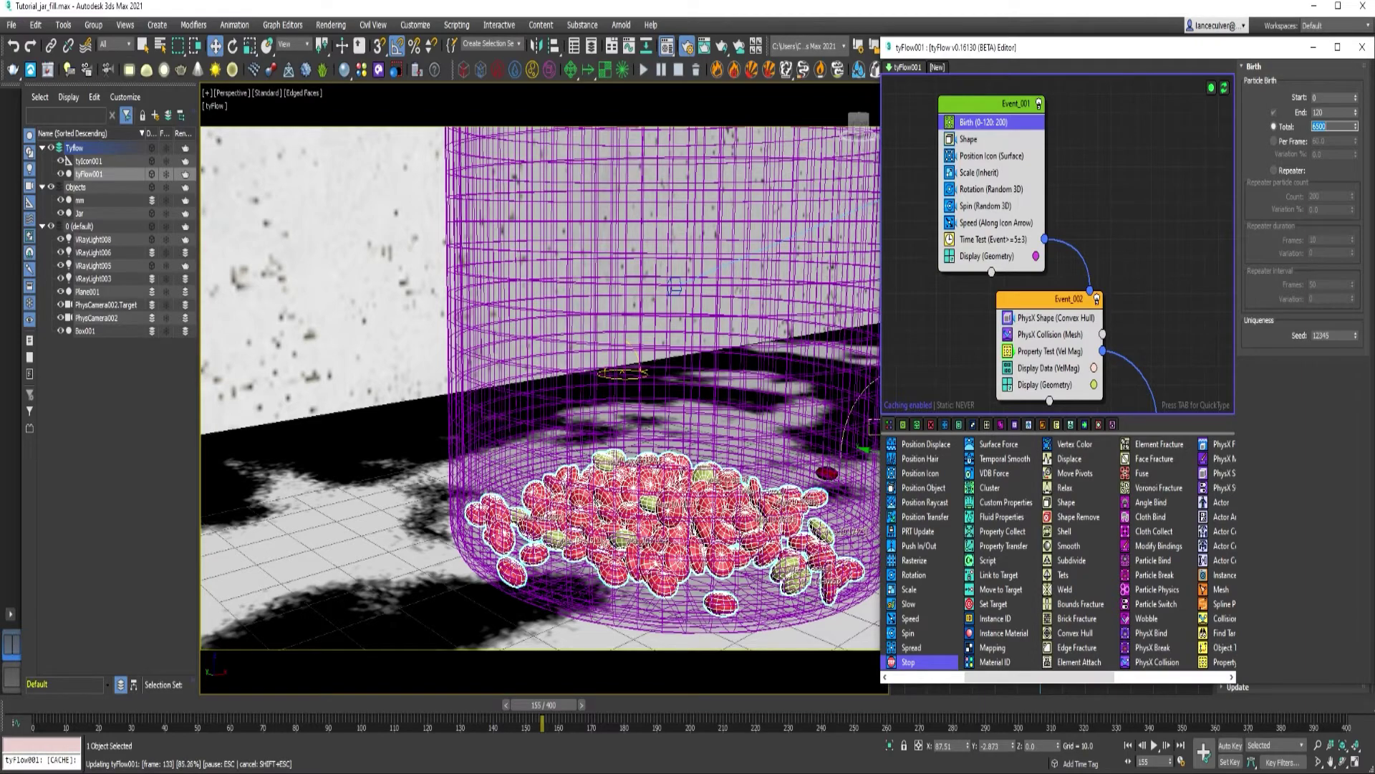
pyautogui.scroll(-1, 703, 315)
pyautogui.moveTo(702, 315); pyautogui.dragTo(656, 541, button='middle')
pyautogui.scroll(-3, 649, 399)
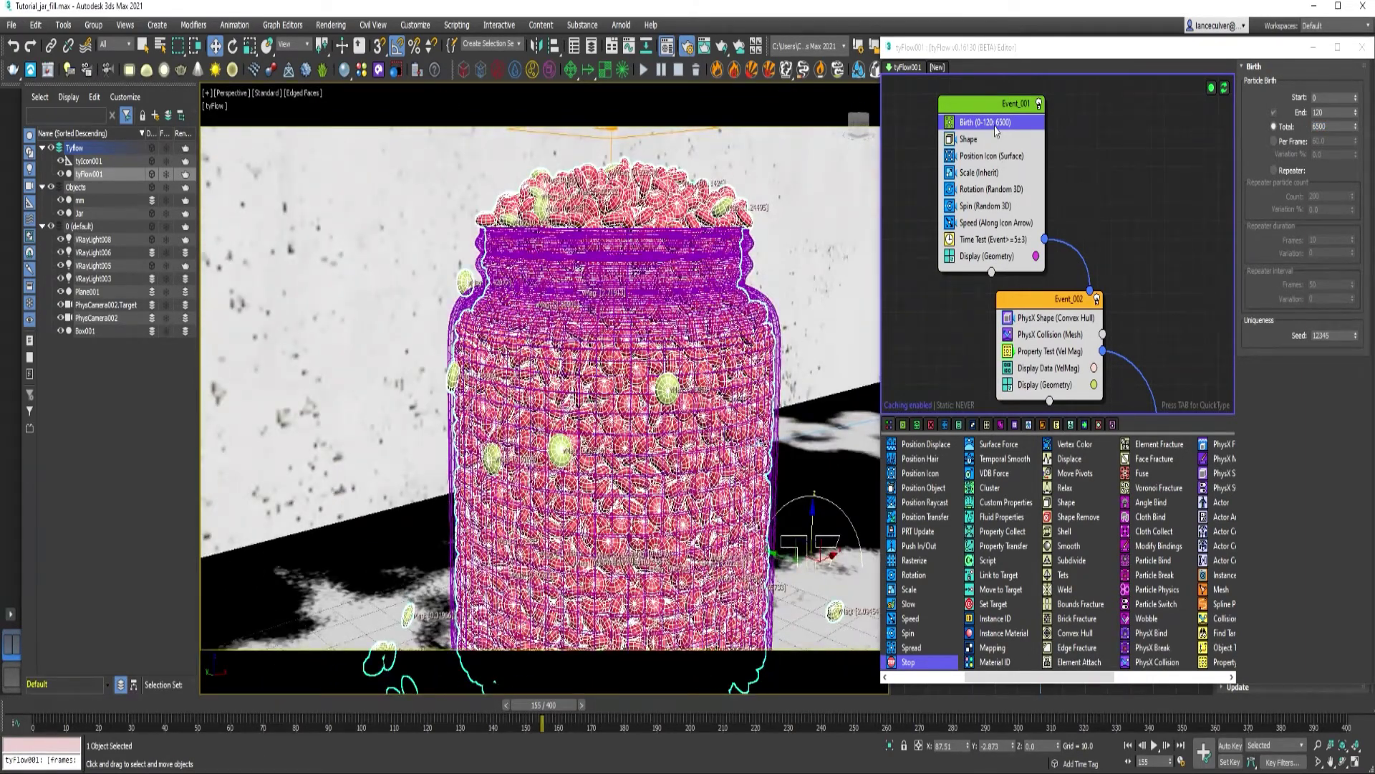
# Step: Set the Birth operator's total to 6000 particles and inspect the jar's fill from above up to frame 178
pyautogui.doubleClick(1331, 126)
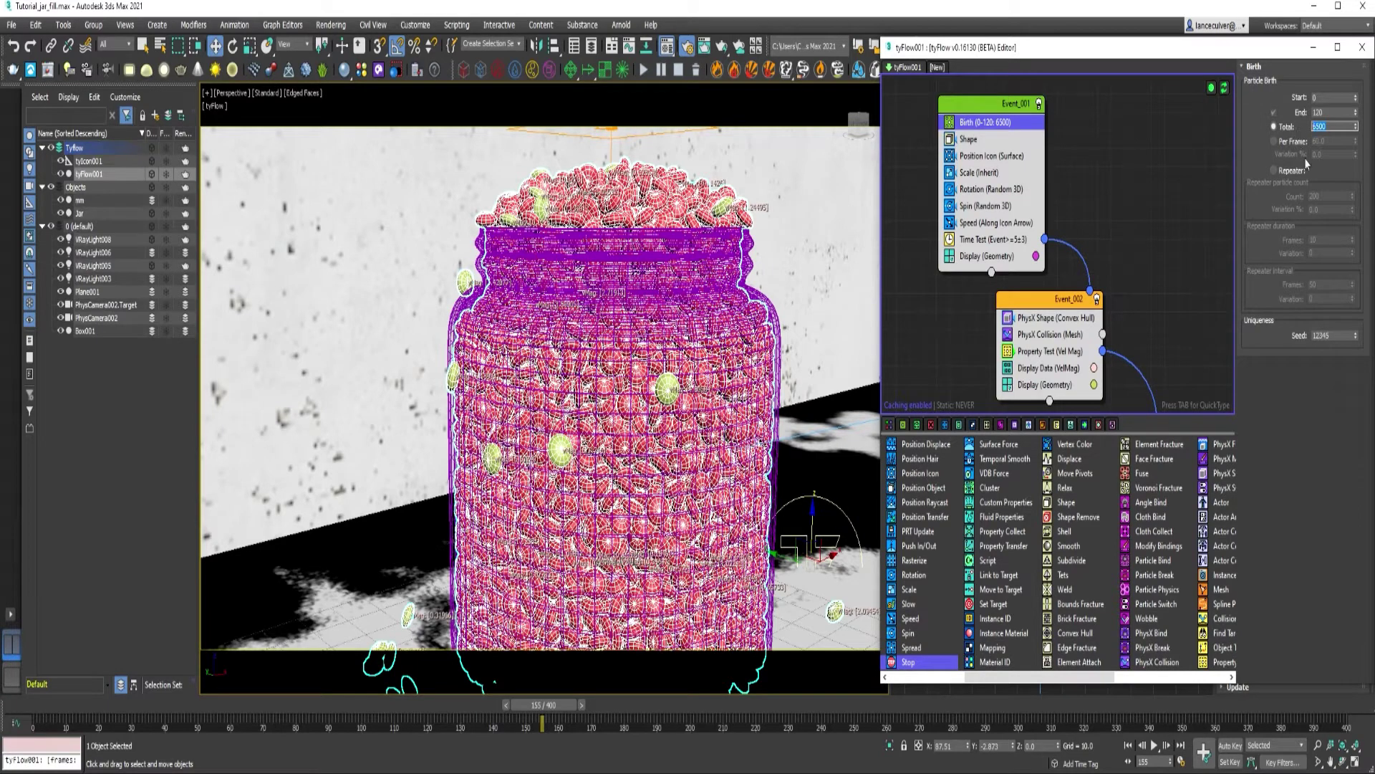
pyautogui.write('6000')
pyautogui.press('Return')
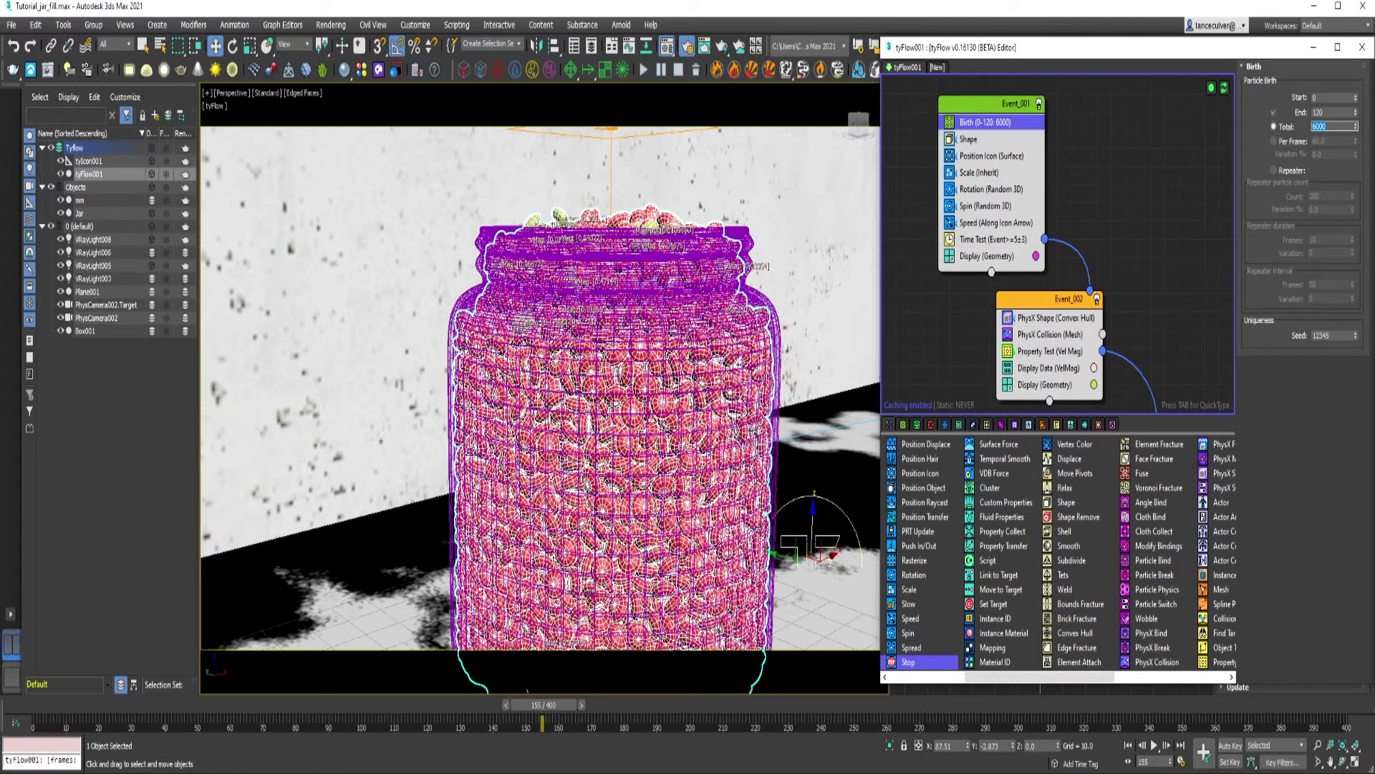
pyautogui.moveTo(727, 480); pyautogui.dragTo(664, 351, button='middle')
pyautogui.keyDown('alt'); pyautogui.moveTo(534, 421); pyautogui.dragTo(624, 501, button='middle'); pyautogui.keyUp('alt')
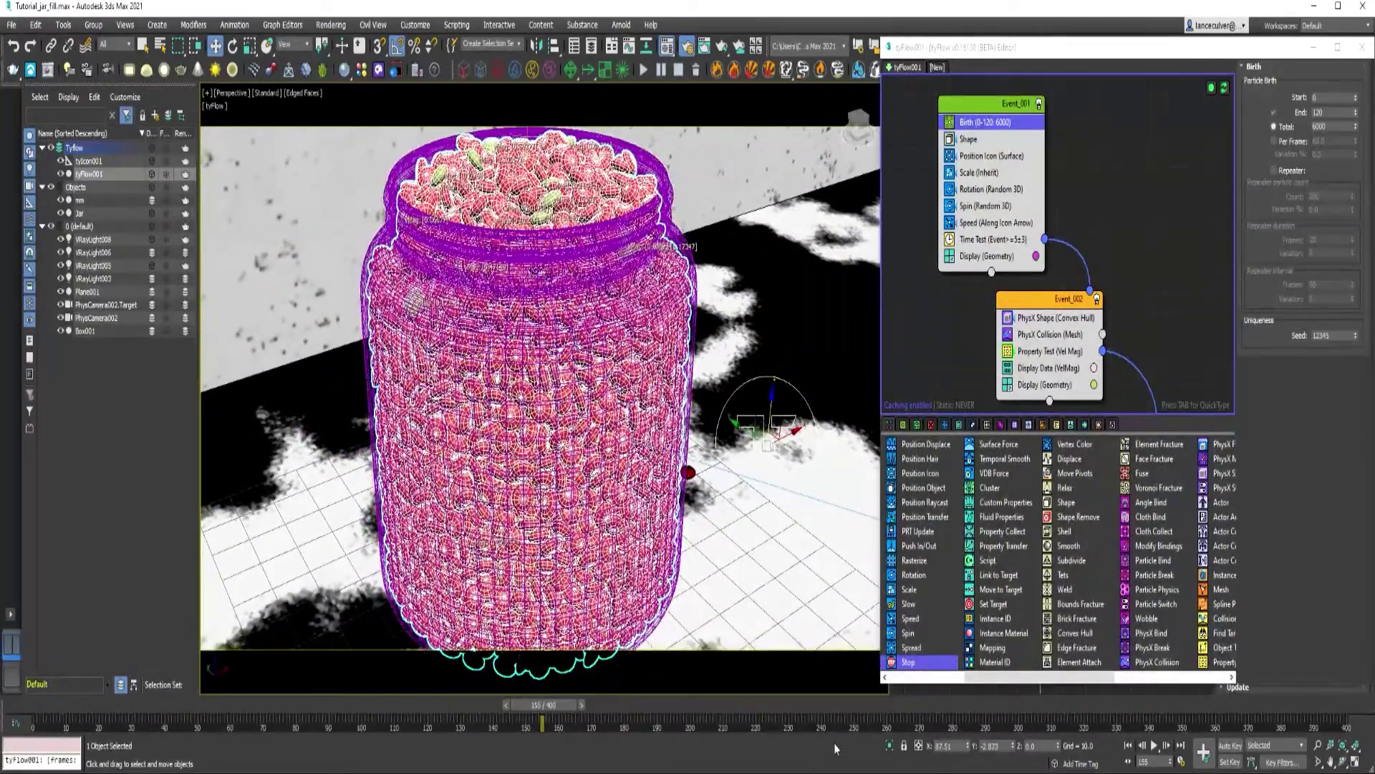
pyautogui.moveTo(551, 711); pyautogui.dragTo(628, 716)
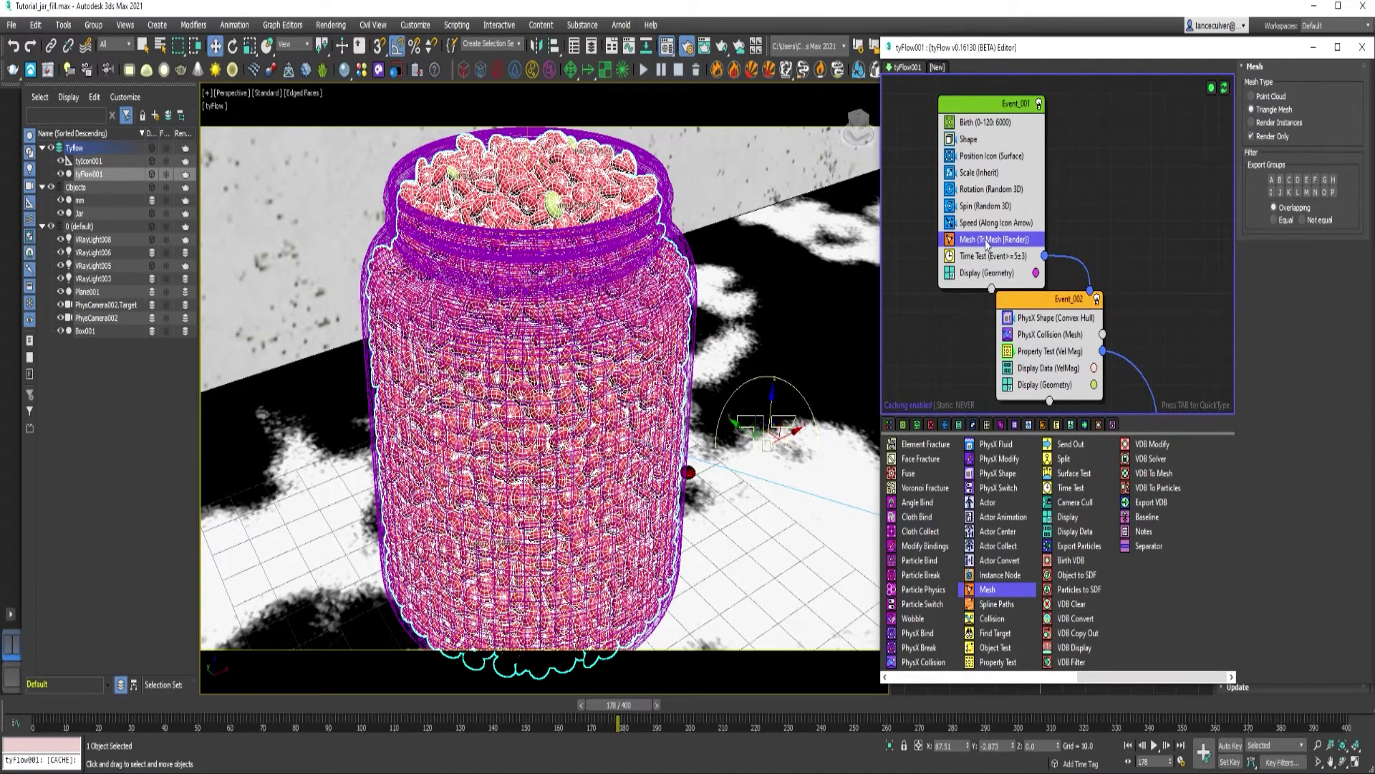
# Step: Copy the first event's render-only triangle Mesh operator into the second and third events
pyautogui.keyDown('shift'); pyautogui.moveTo(986, 242); pyautogui.dragTo(1046, 379); pyautogui.keyUp('shift')
pyautogui.moveTo(1047, 381); pyautogui.dragTo(1020, 242, button='middle')
pyautogui.keyDown('shift'); pyautogui.moveTo(1021, 242); pyautogui.dragTo(1154, 321); pyautogui.keyUp('shift')
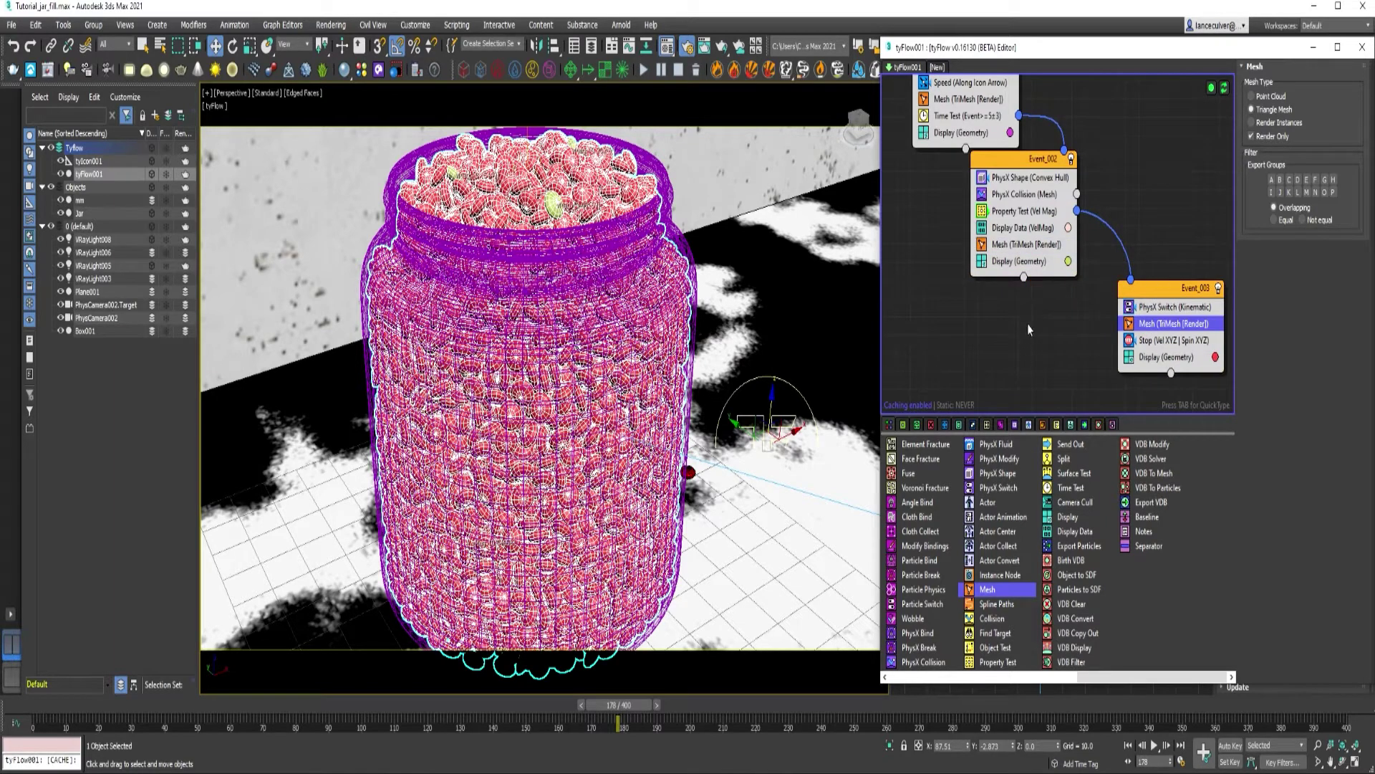
# Step: Space the three events apart in the tyFlow graph and enlarge the graph area above the operator list
pyautogui.moveTo(1026, 277); pyautogui.dragTo(1037, 363, button='middle')
pyautogui.moveTo(1032, 252); pyautogui.dragTo(1044, 273)
pyautogui.moveTo(1157, 372); pyautogui.dragTo(1145, 375)
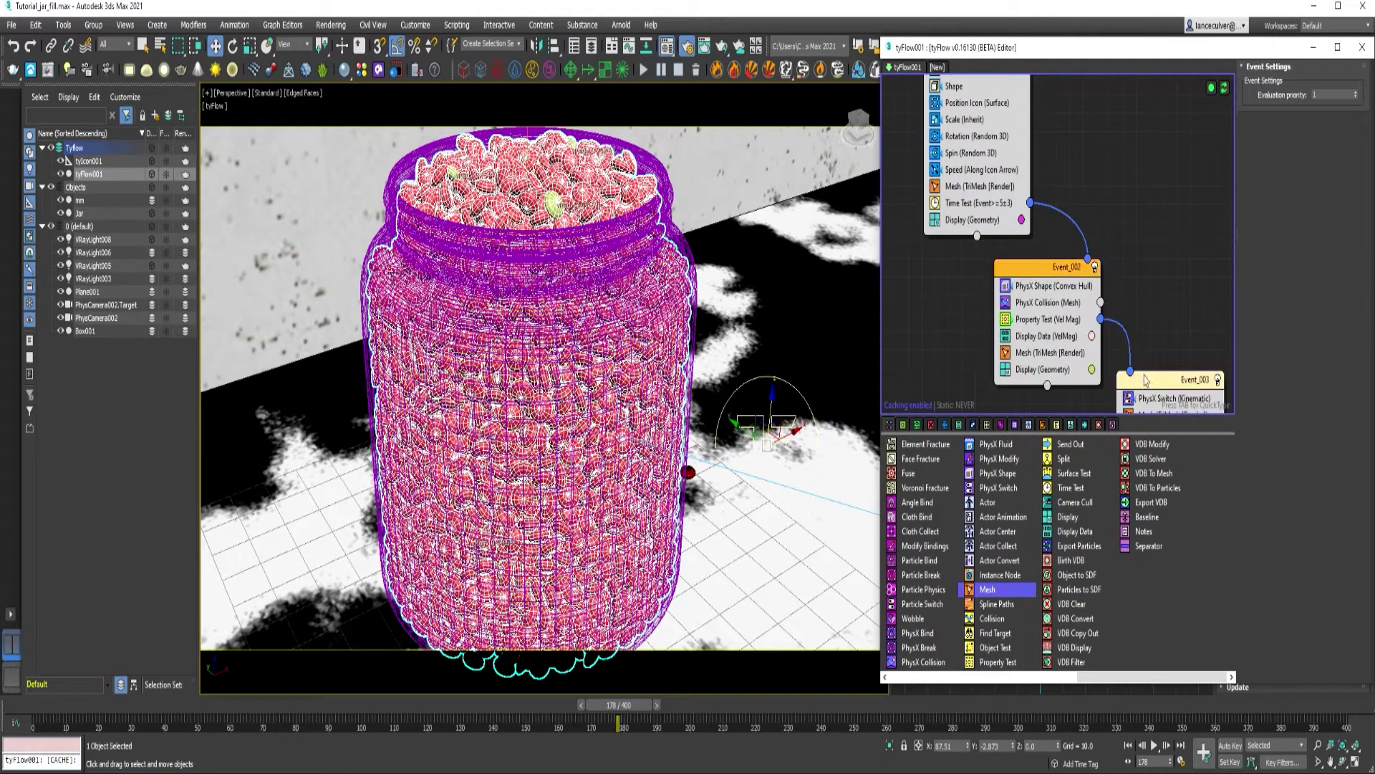
pyautogui.moveTo(1040, 217); pyautogui.dragTo(1047, 253, button='middle')
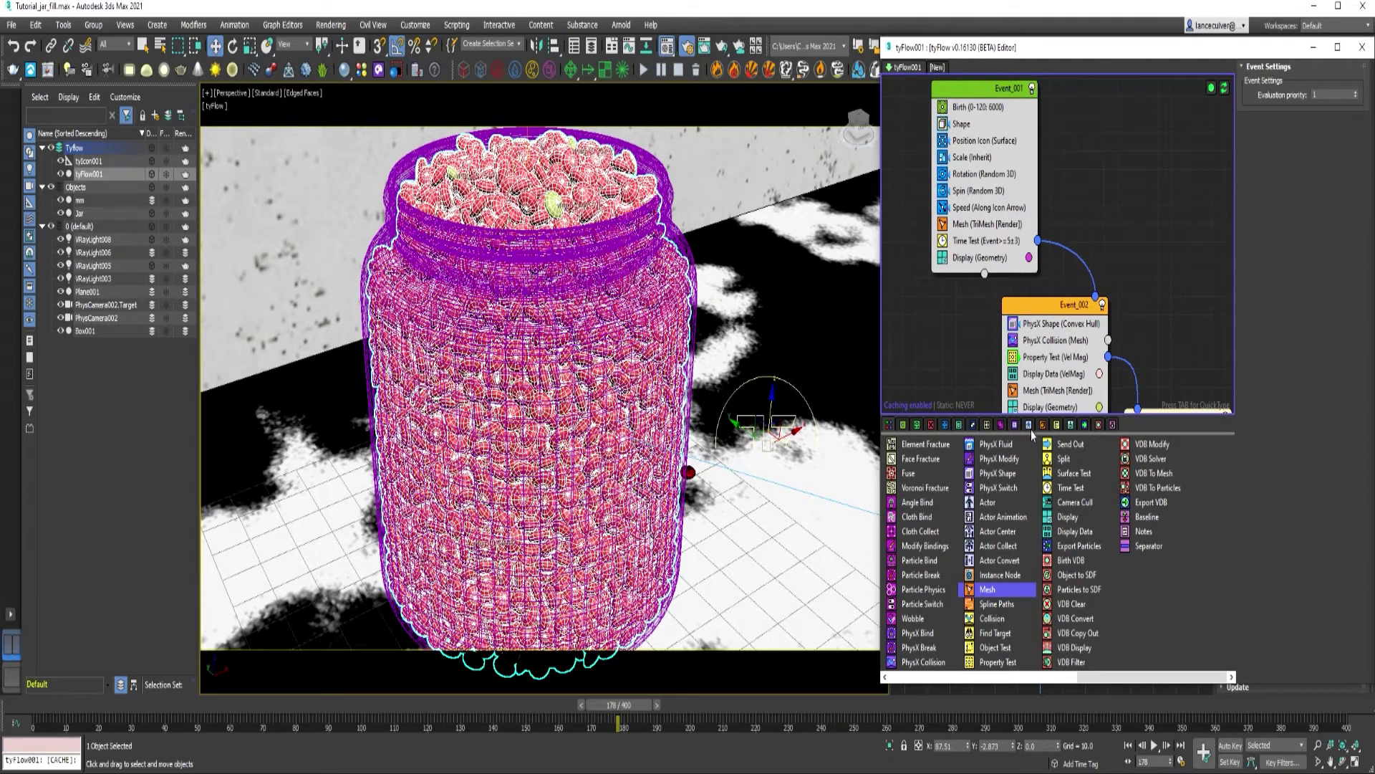
pyautogui.moveTo(1031, 432); pyautogui.dragTo(1031, 476)
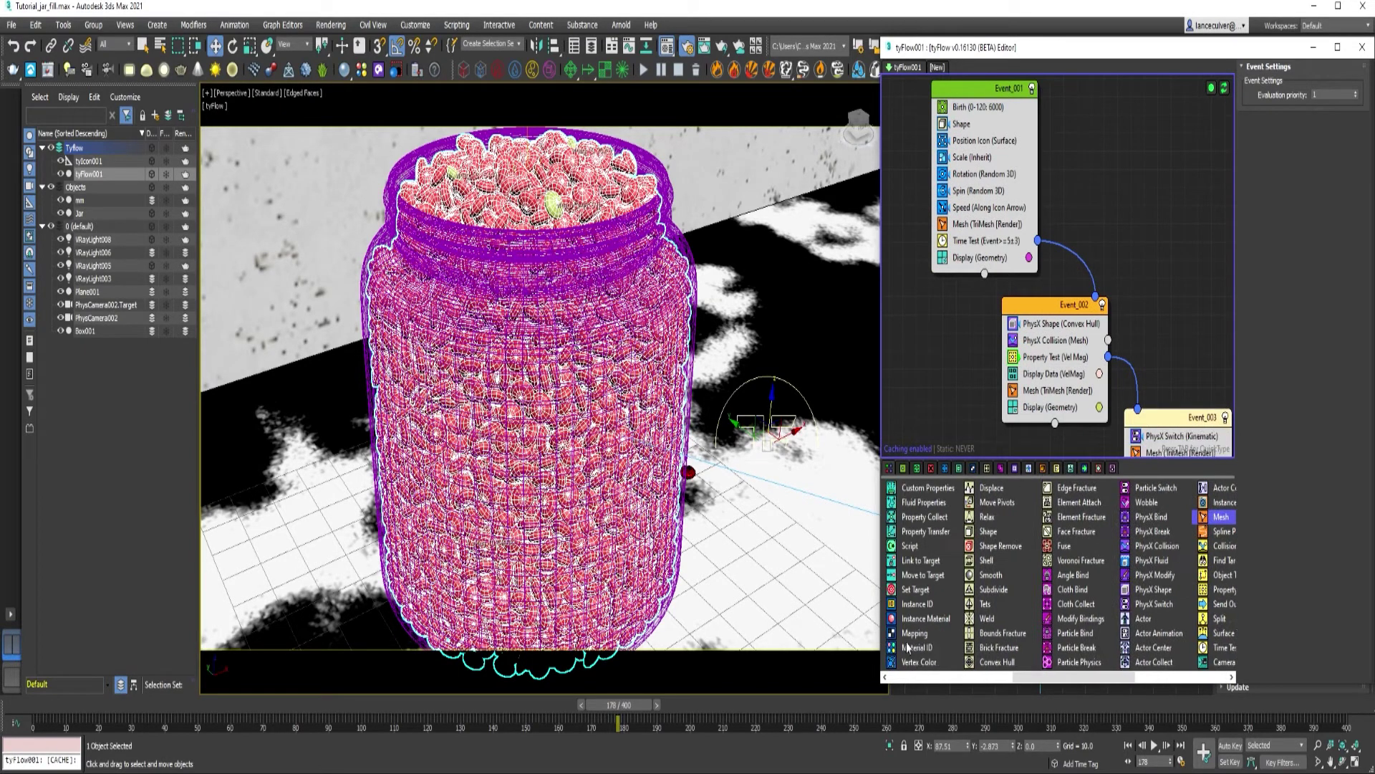
# Step: Add a Material ID operator above Mesh in the first event and set its mode to Random
pyautogui.moveTo(917, 647); pyautogui.dragTo(996, 226)
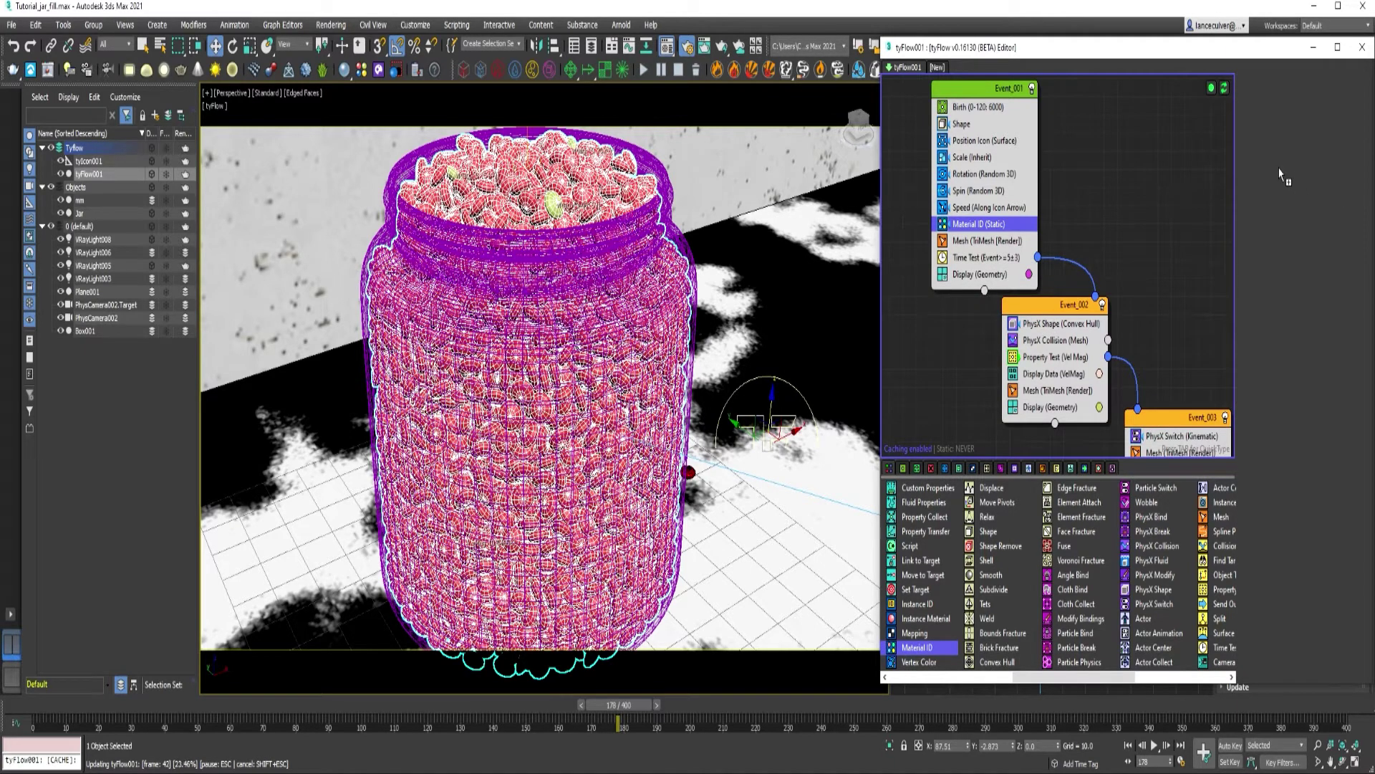
pyautogui.press('Escape')
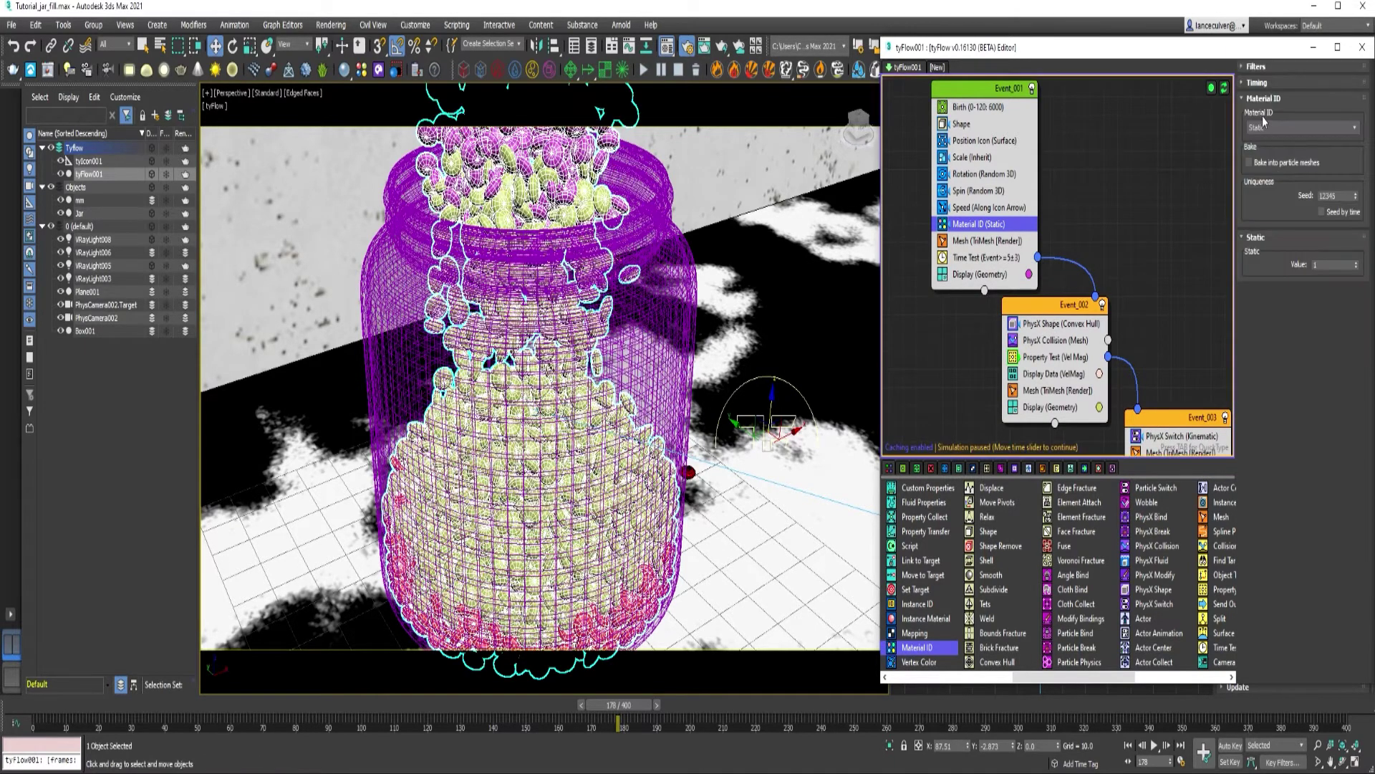
pyautogui.click(1275, 129)
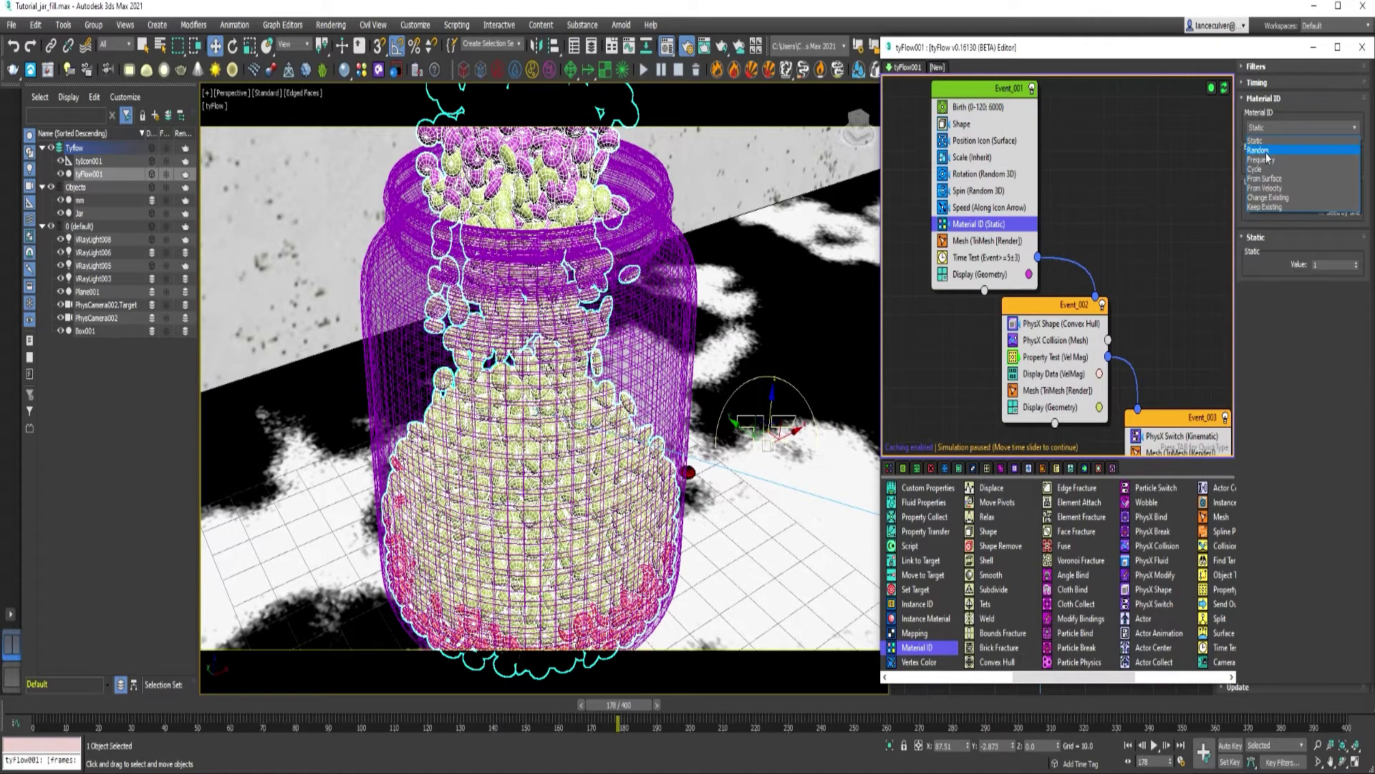
pyautogui.click(1267, 153)
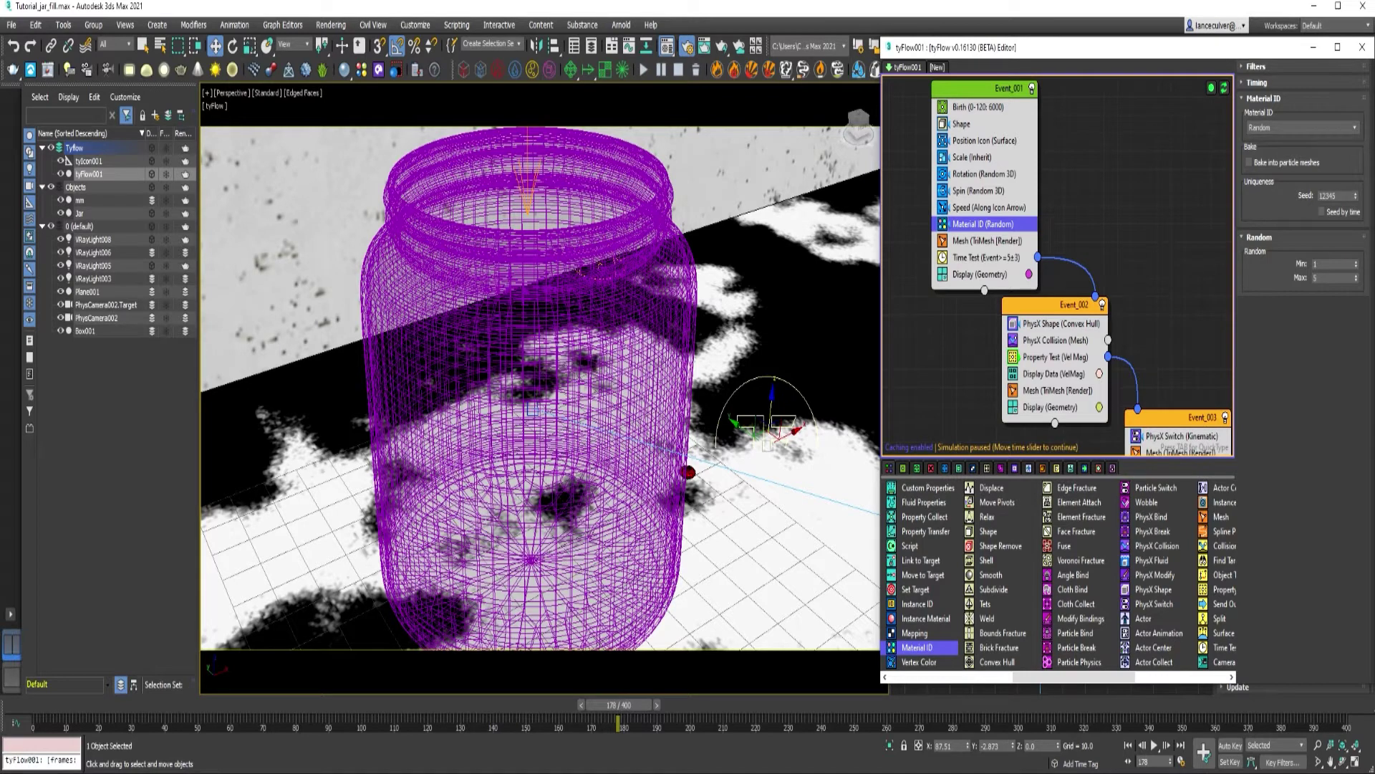
# Step: Open the Material Editor and replace the multicolored Multi/Sub-Object material, 15 - Glossy Plastic, with a VRayMtl
pyautogui.press('m')
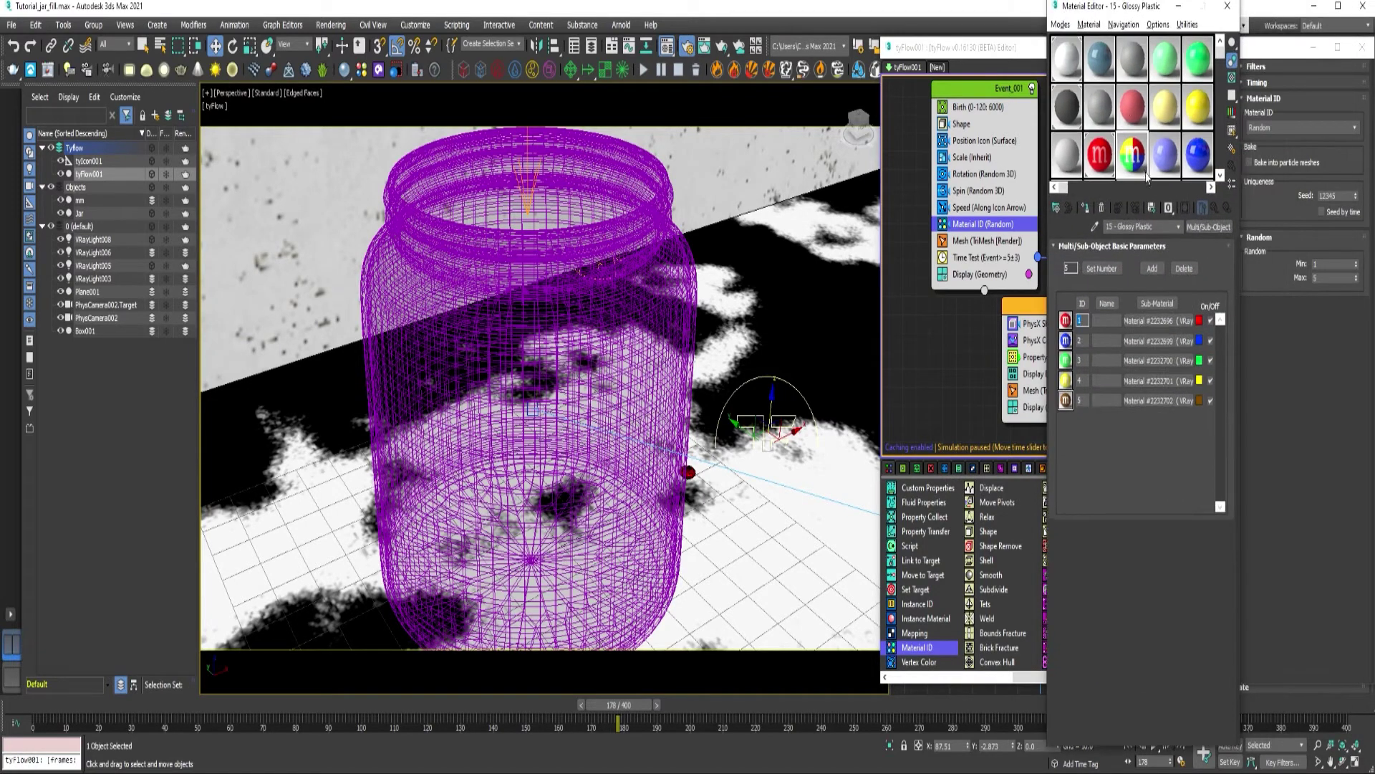
pyautogui.click(1134, 172)
pyautogui.click(1208, 227)
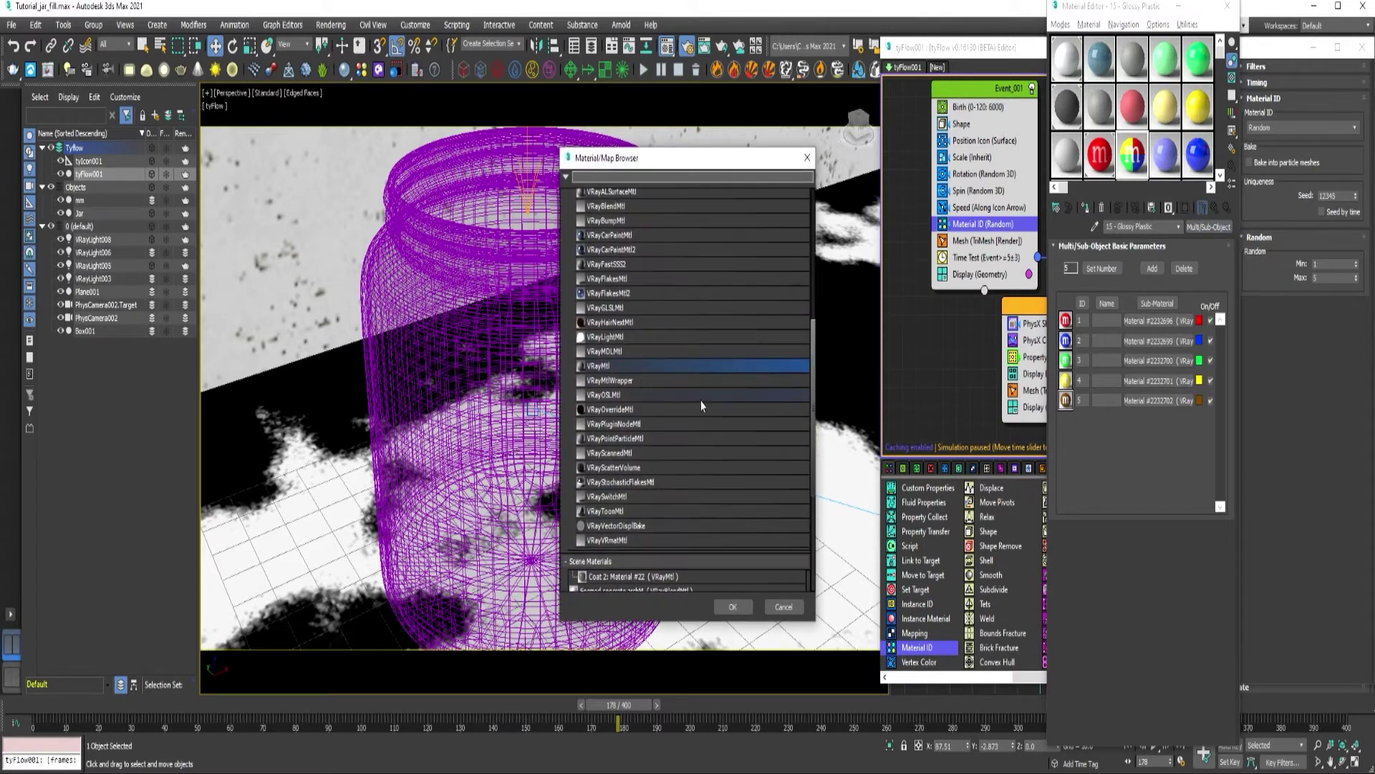
pyautogui.doubleClick(606, 367)
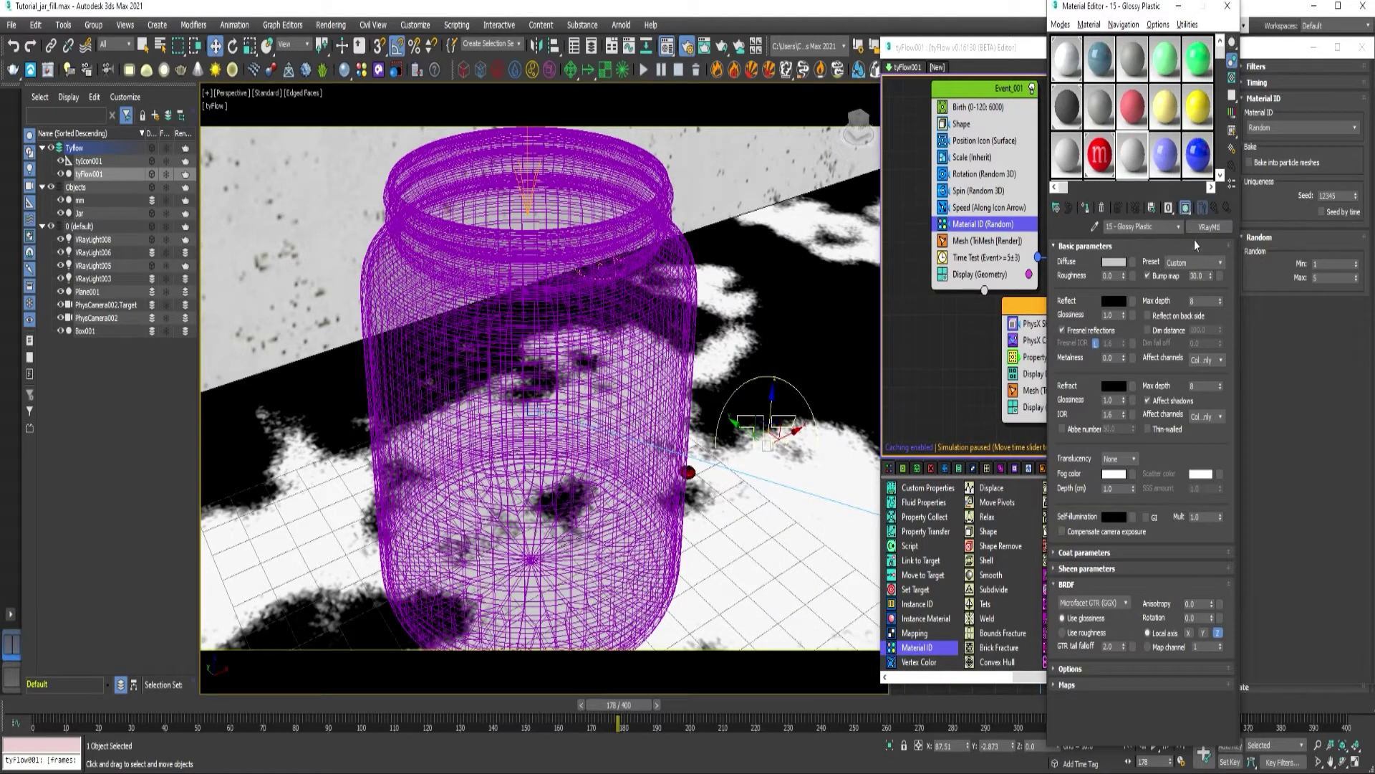
# Step: Set the new VRayMtl's diffuse color to pure red
pyautogui.click(1117, 262)
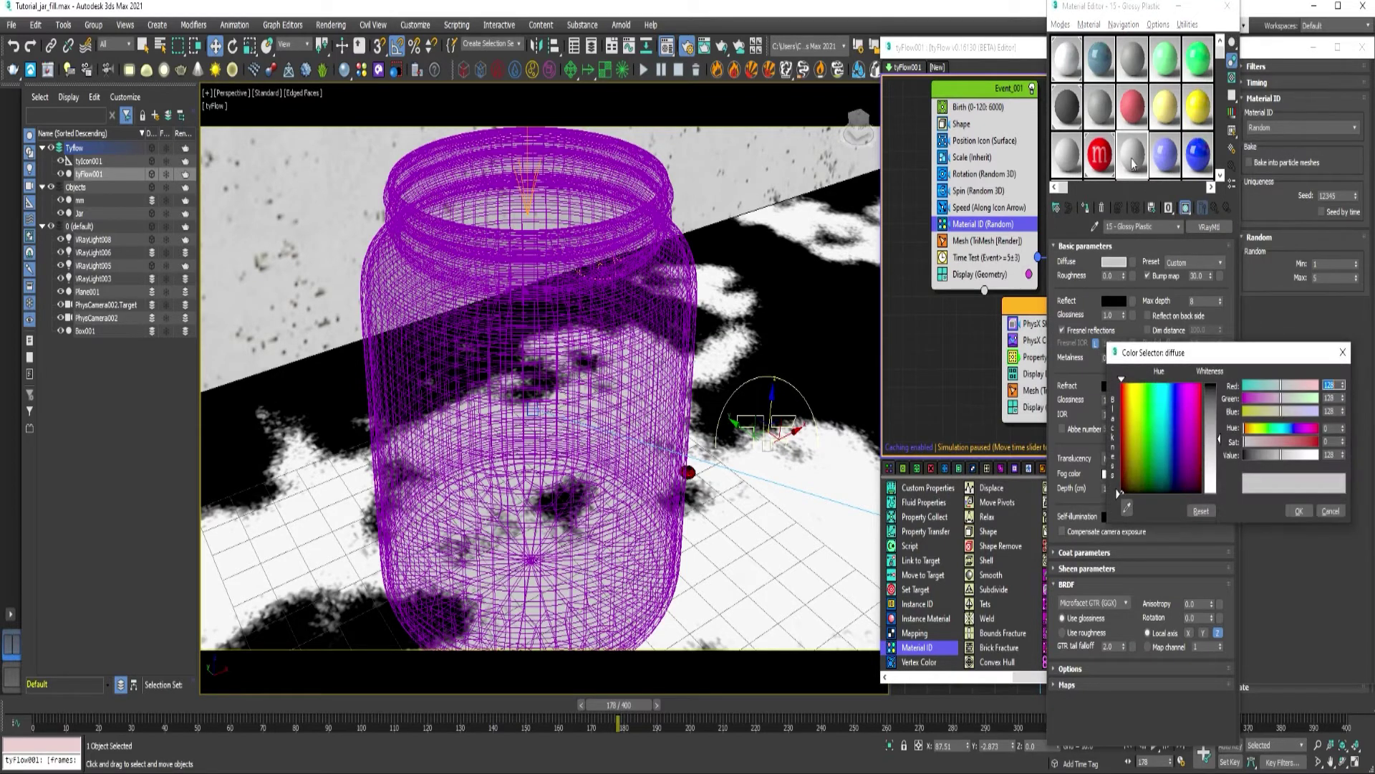
pyautogui.click(1121, 383)
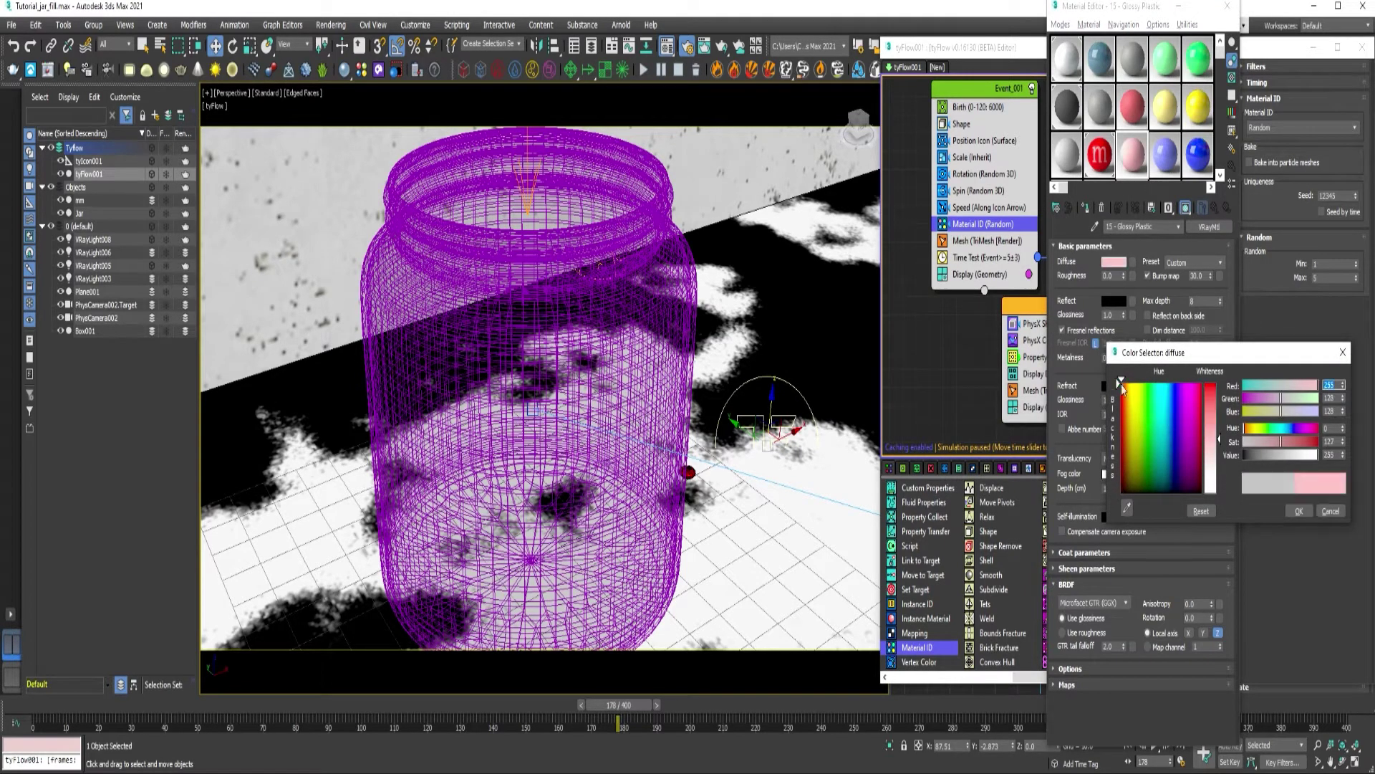
pyautogui.moveTo(1219, 439); pyautogui.dragTo(1219, 385)
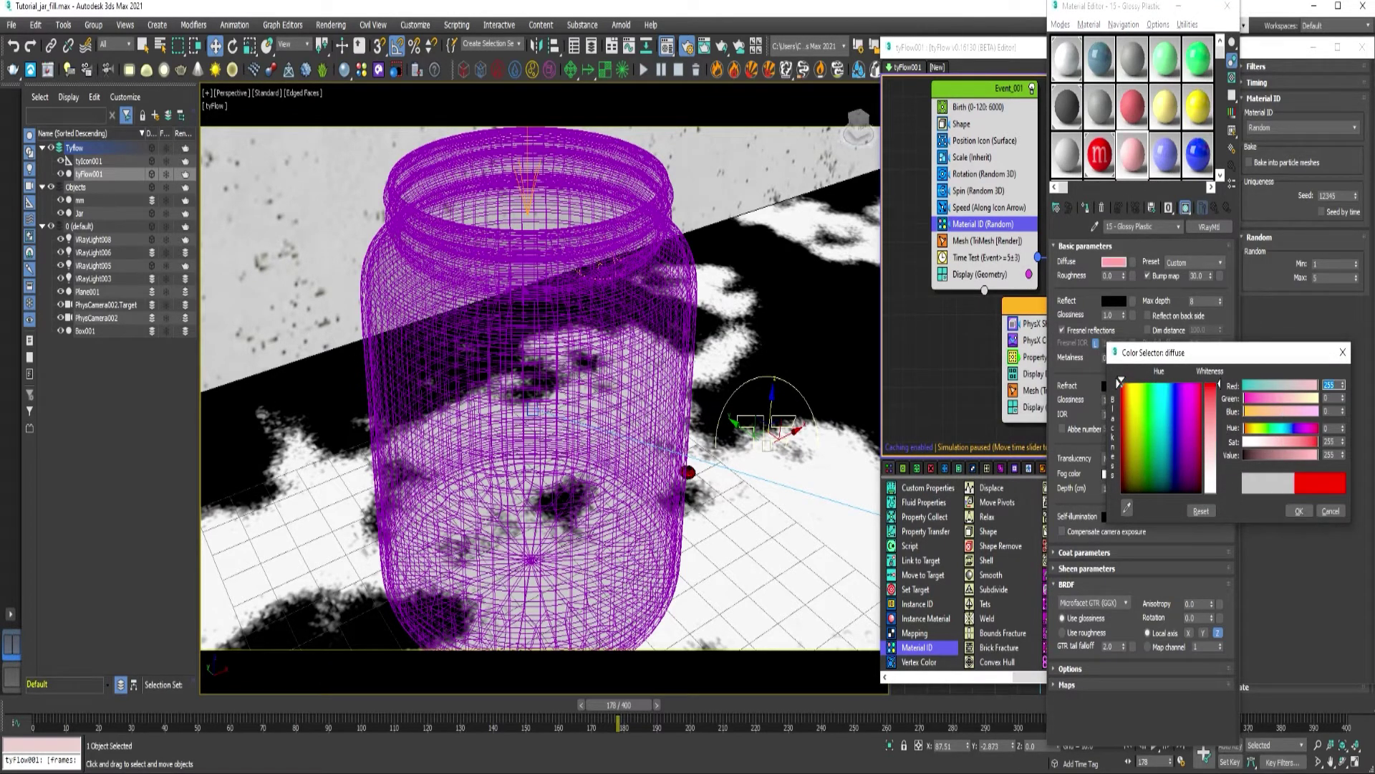
pyautogui.click(1297, 511)
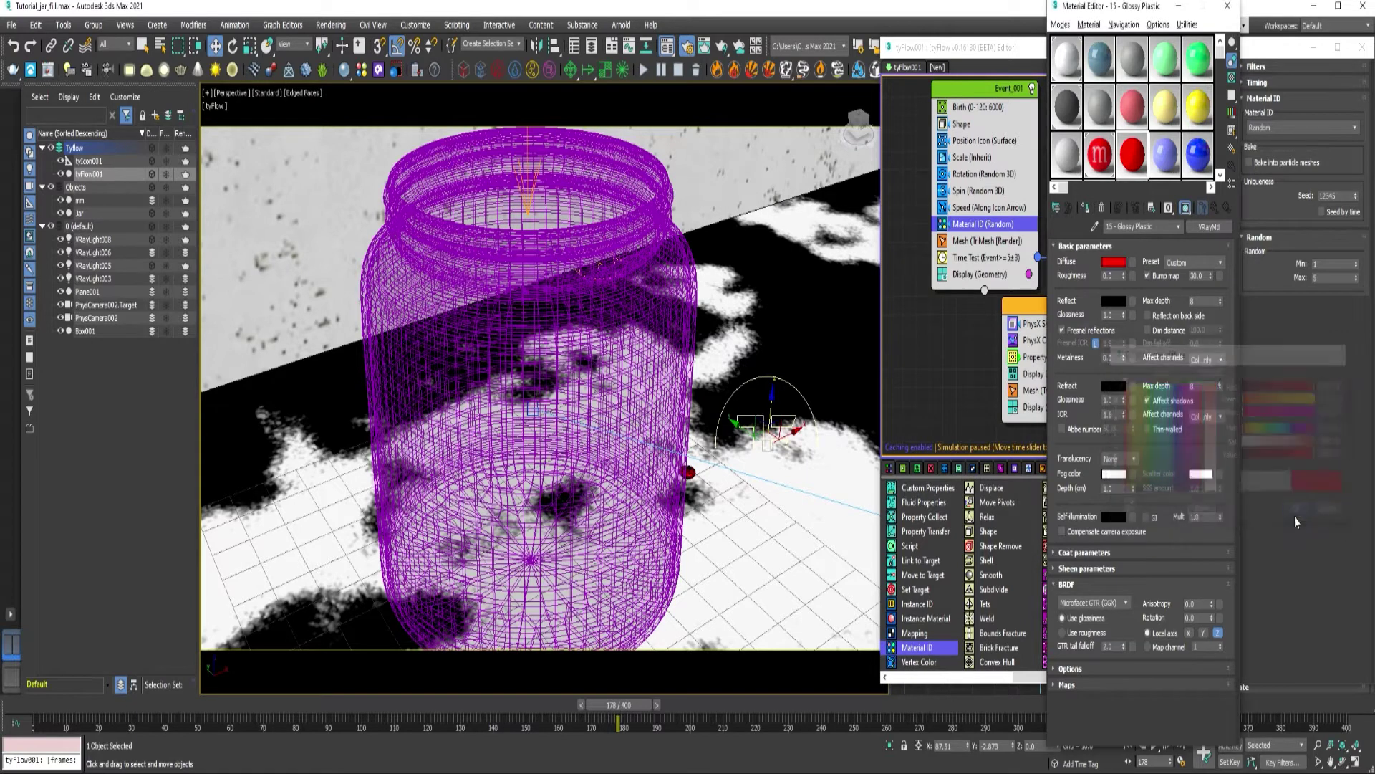
# Step: Give the red material a light grey reflection with 0.67 glossiness and apply it to the mm candy object
pyautogui.click(1115, 300)
pyautogui.moveTo(1219, 469)
pyautogui.mouseDown()
pyautogui.moveTo(1220, 442)
pyautogui.moveTo(1219, 455)
pyautogui.mouseUp()
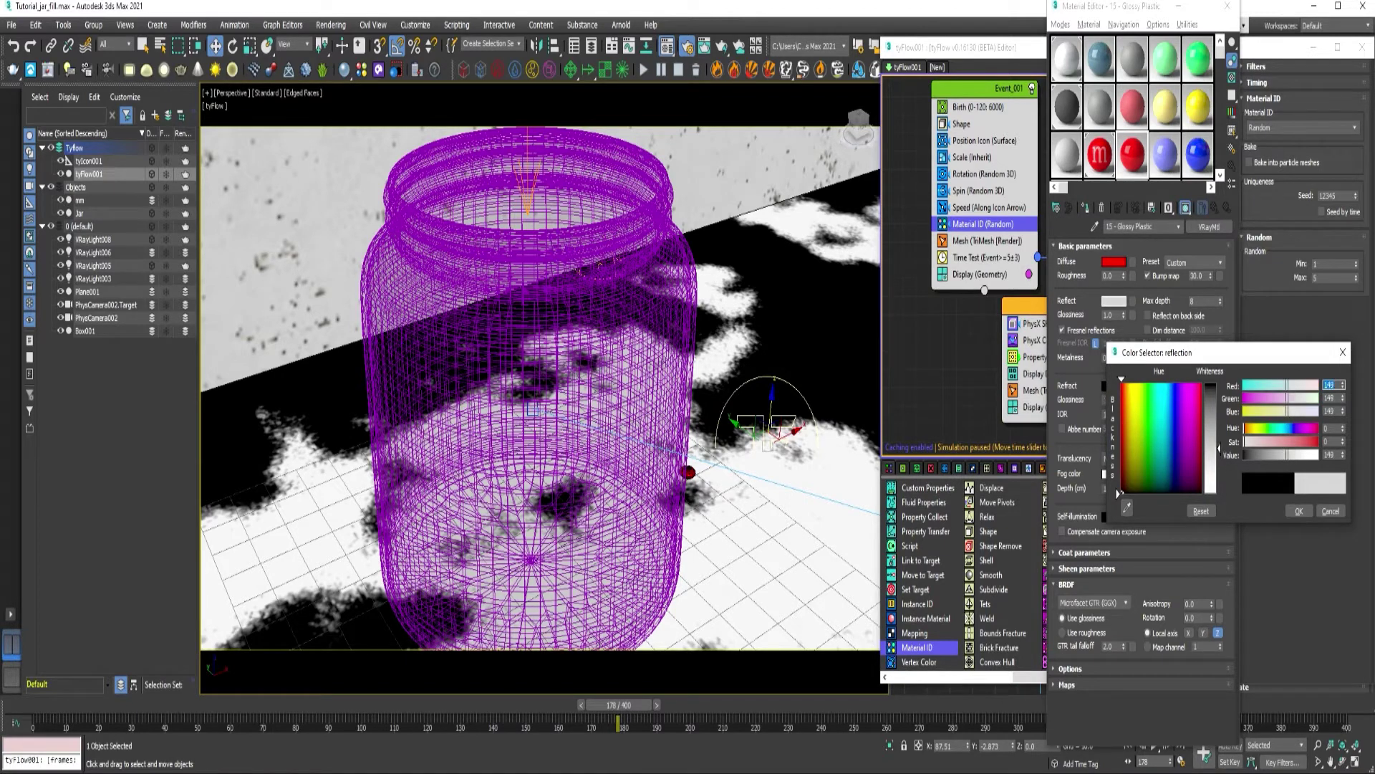
pyautogui.click(1293, 511)
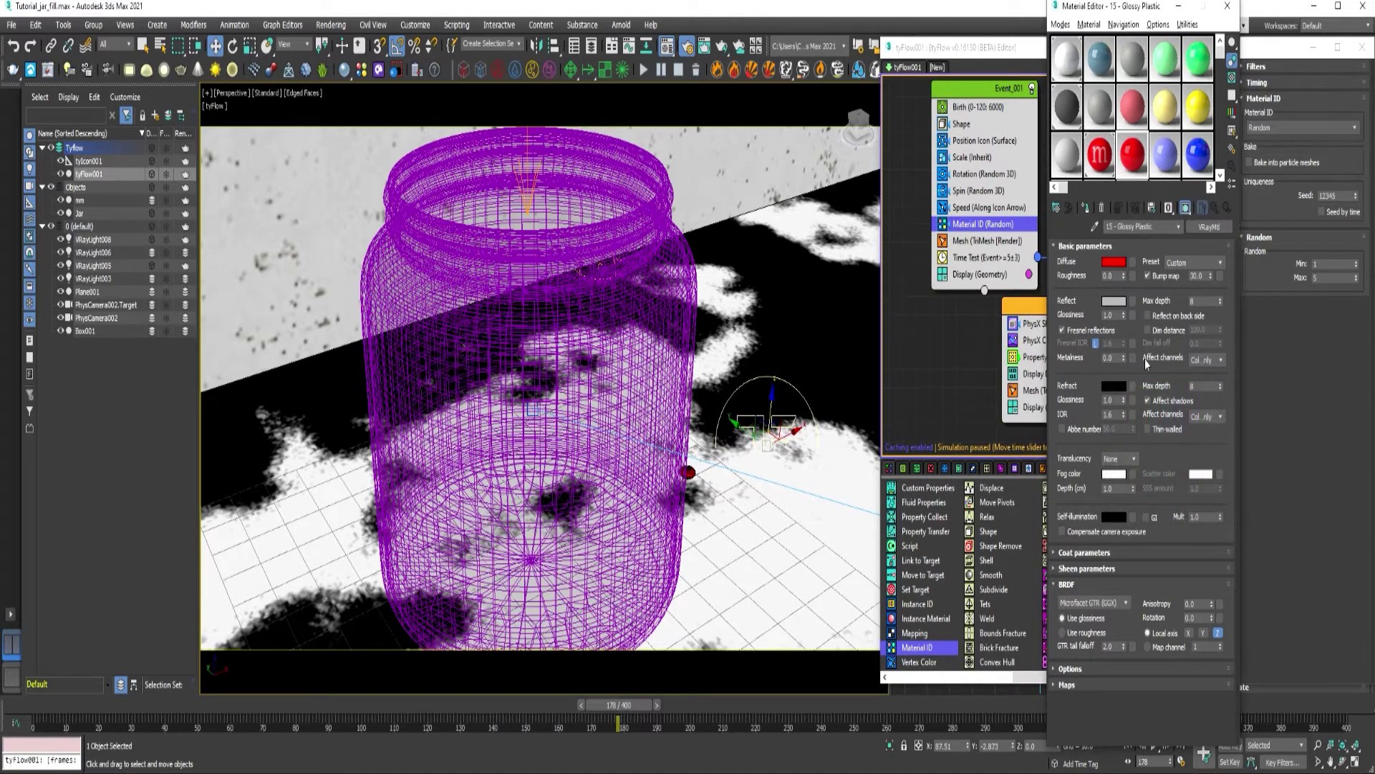
pyautogui.moveTo(1123, 316)
pyautogui.mouseDown()
pyautogui.moveTo(1125, 351)
pyautogui.moveTo(1125, 337)
pyautogui.mouseUp()
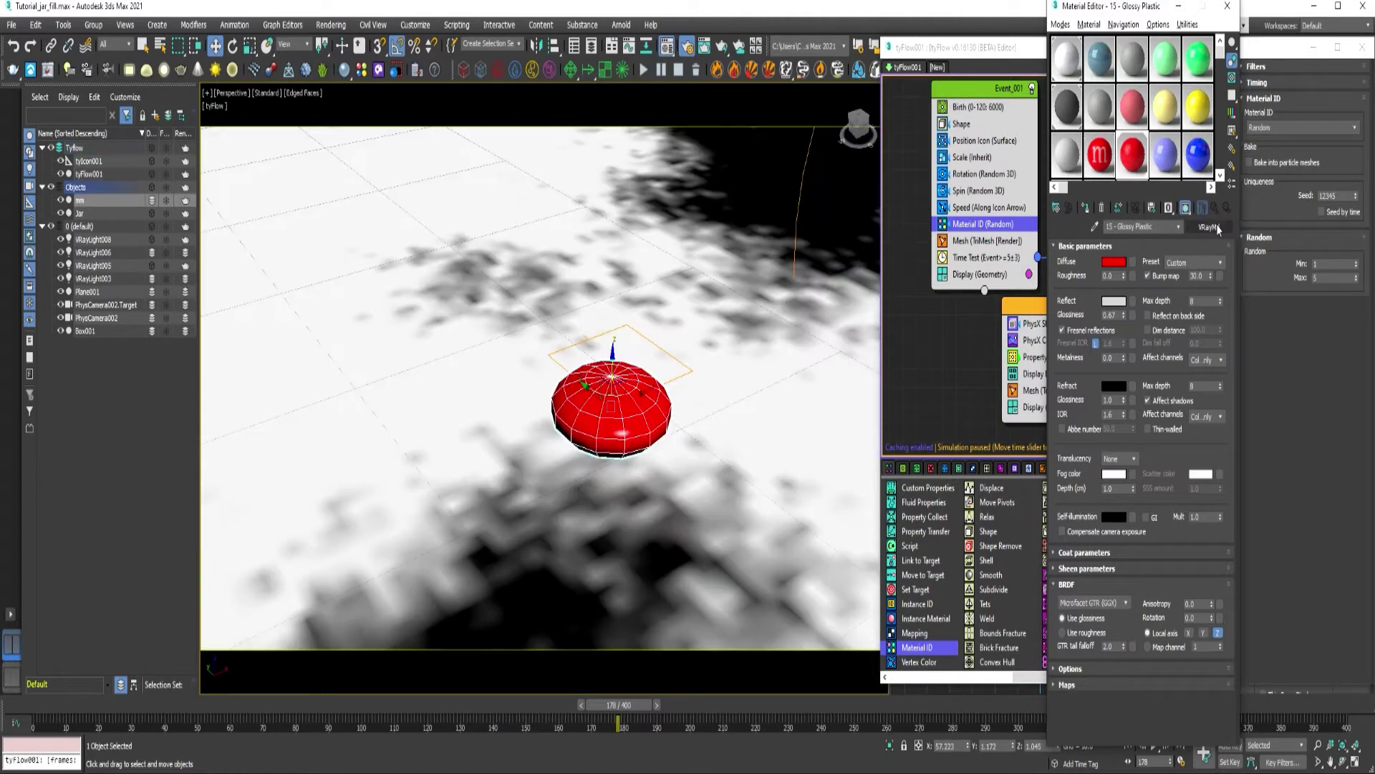
# Step: Change the red material's type to VRayBlendMtl, keeping the old material as a sub-material
pyautogui.click(1207, 228)
pyautogui.scroll(5, 606, 315)
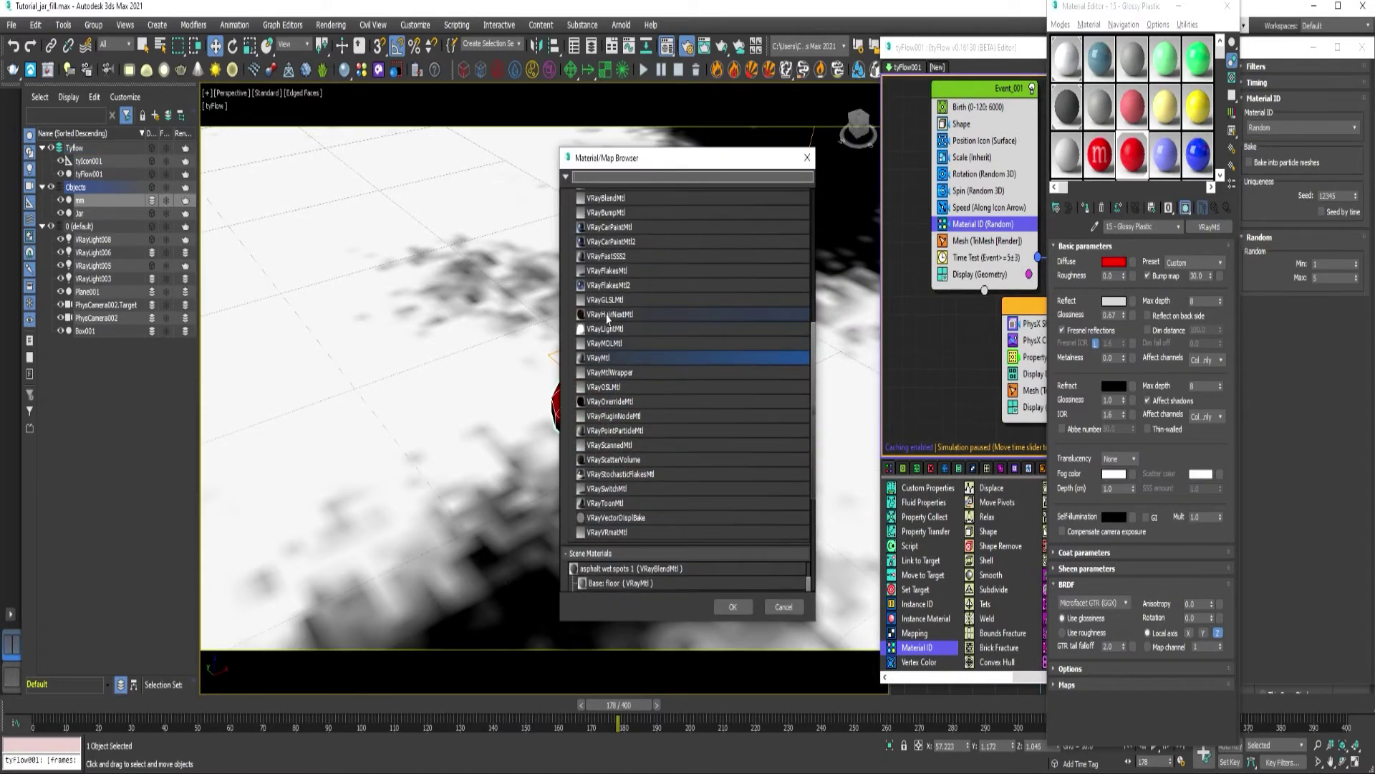
pyautogui.scroll(2, 614, 295)
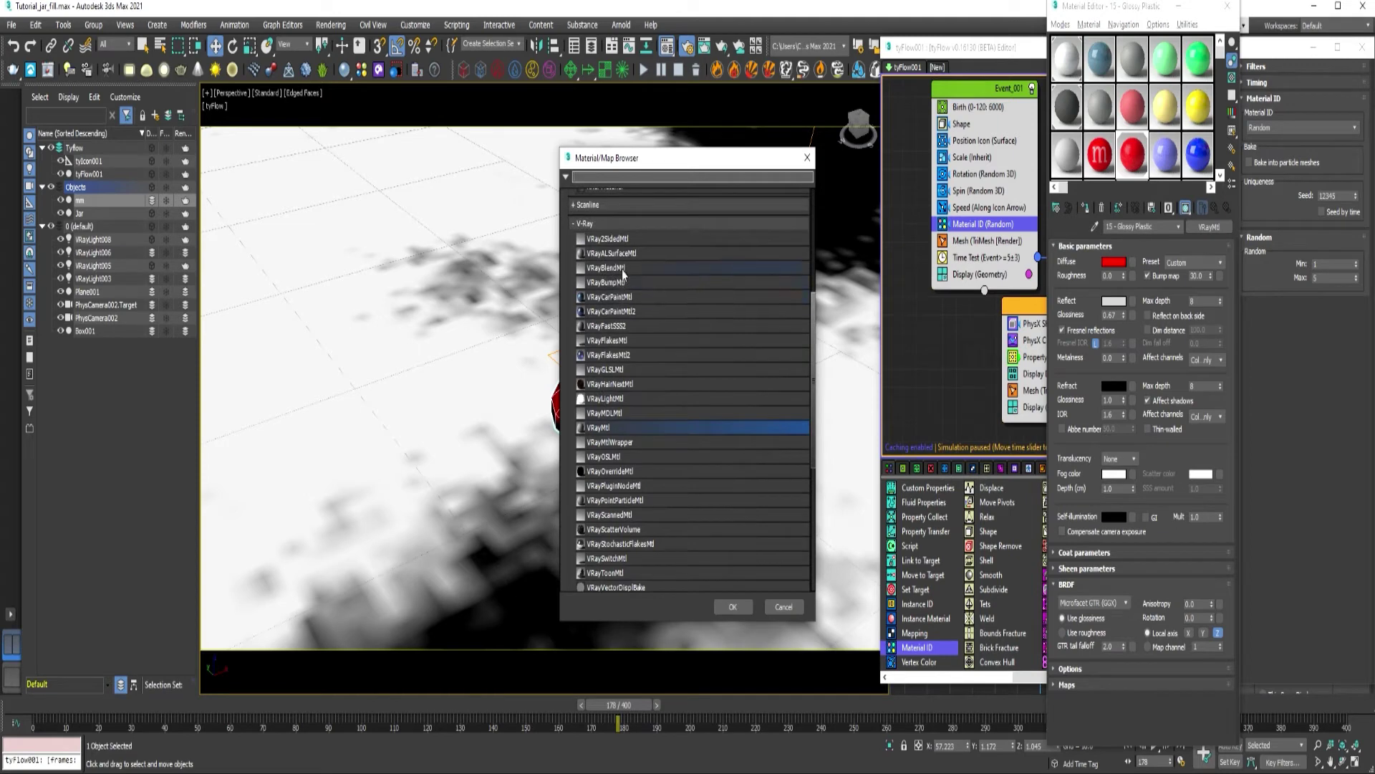
pyautogui.doubleClick(616, 268)
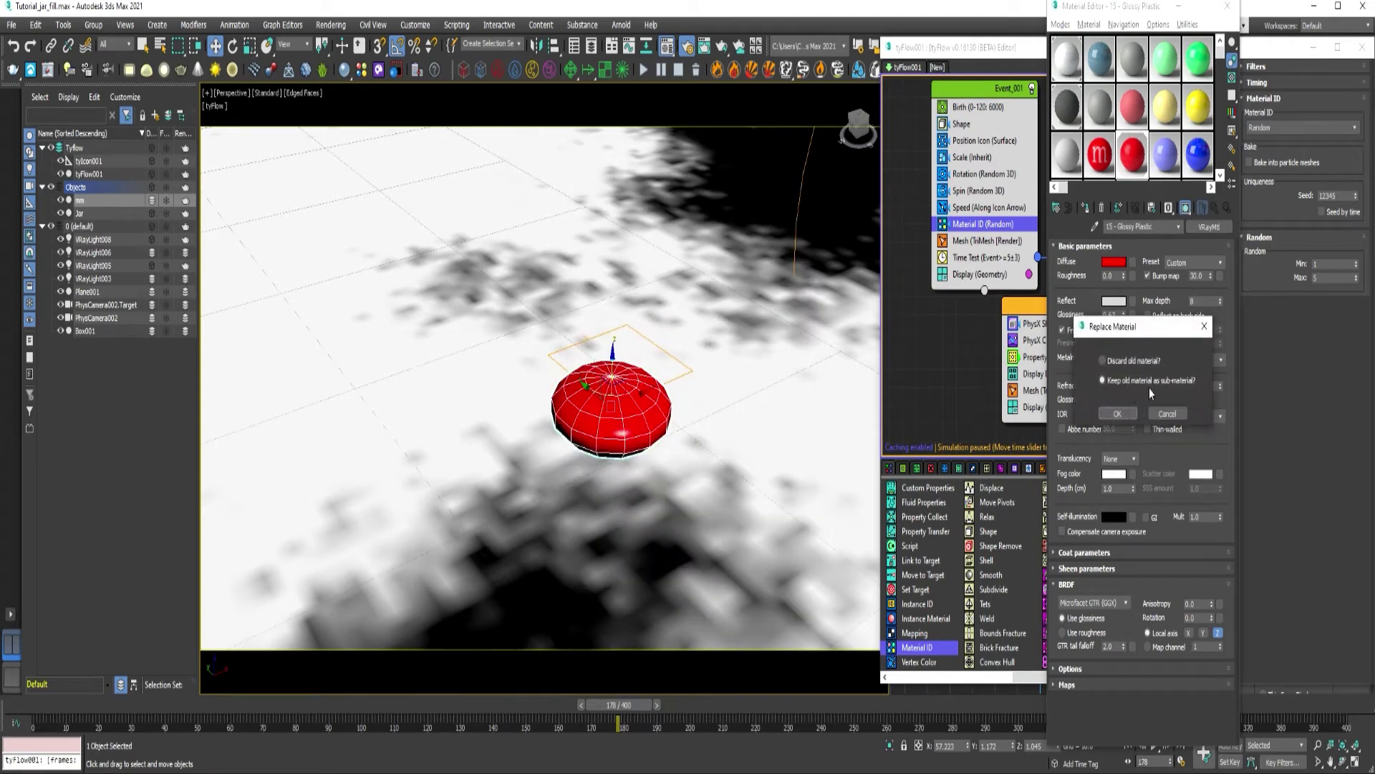
pyautogui.click(1117, 413)
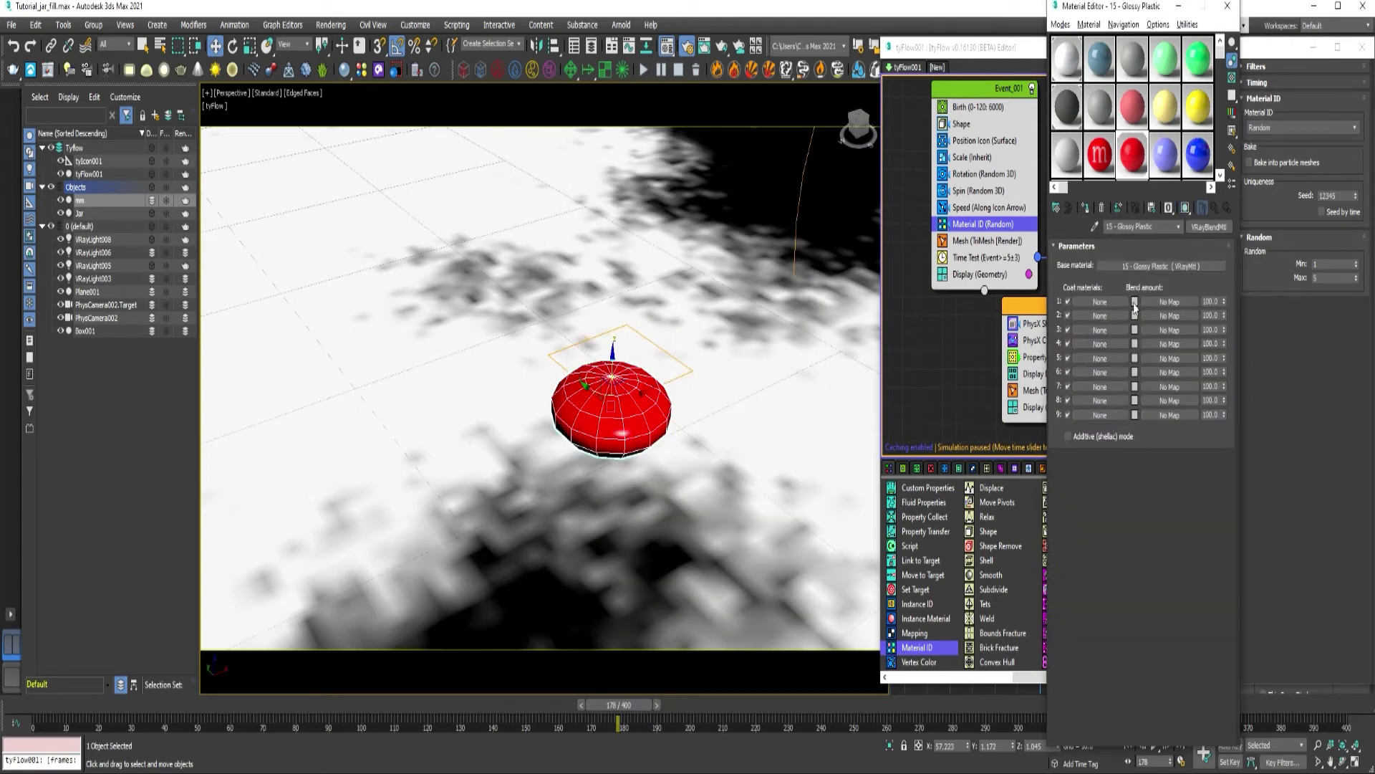
# Step: Add a VRayMtl as the first coat material of the blend and load M mask.jpg as its diffuse bitmap
pyautogui.click(1102, 303)
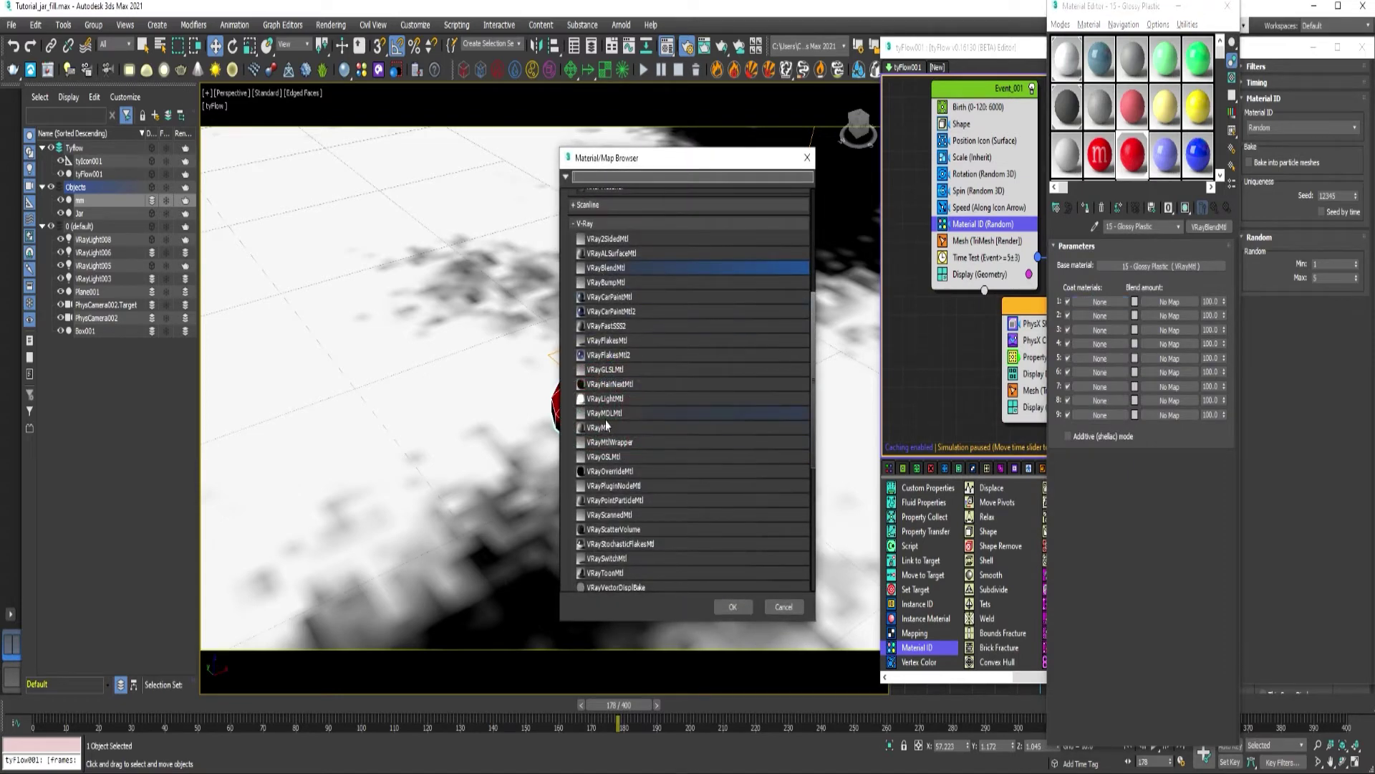
pyautogui.doubleClick(606, 428)
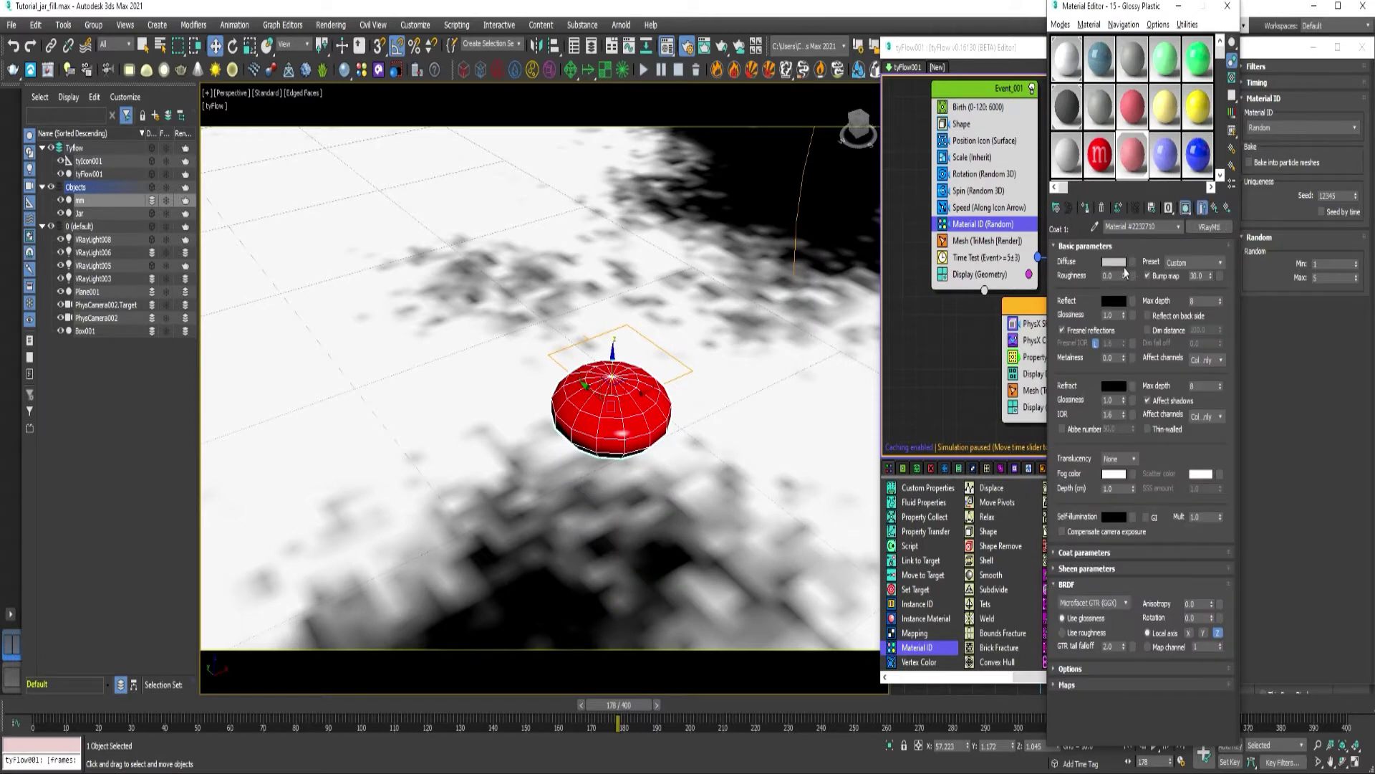
pyautogui.click(1133, 263)
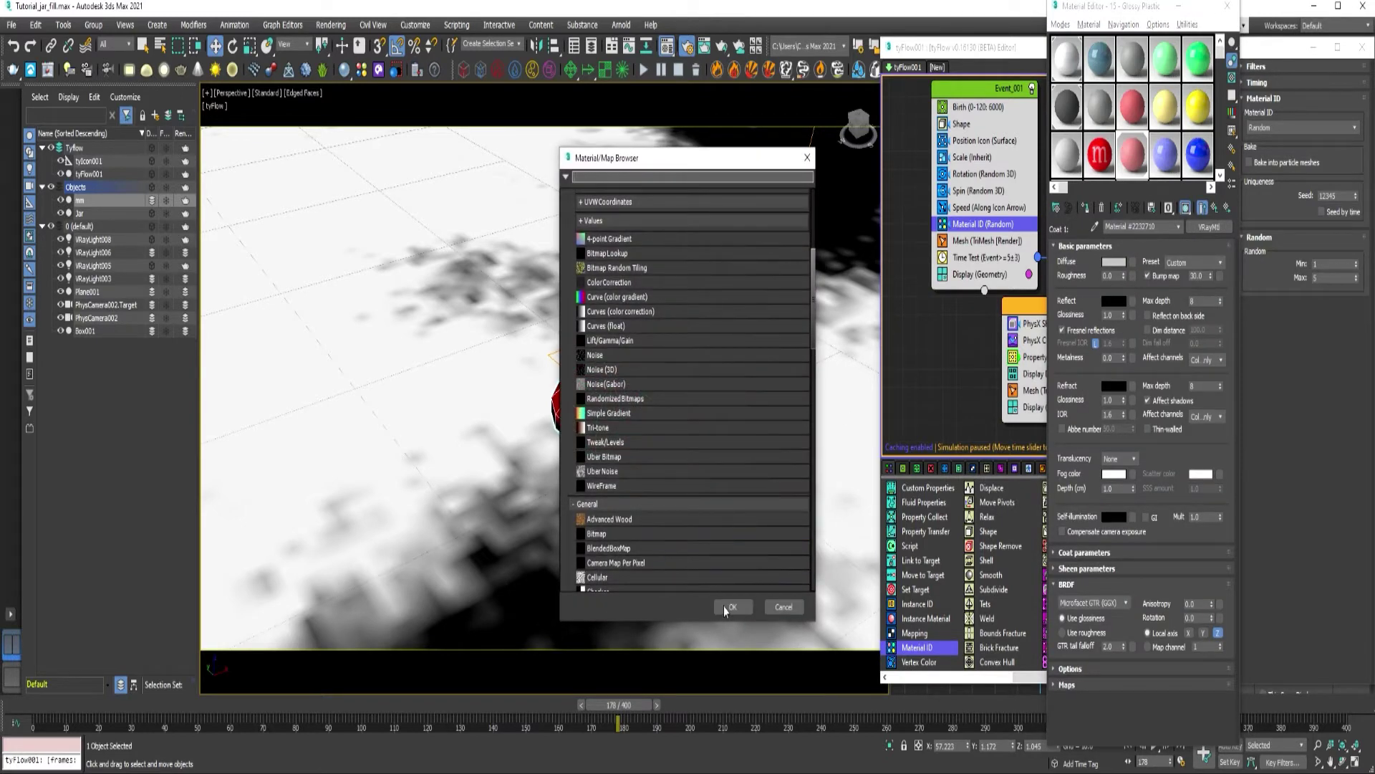
pyautogui.doubleClick(609, 534)
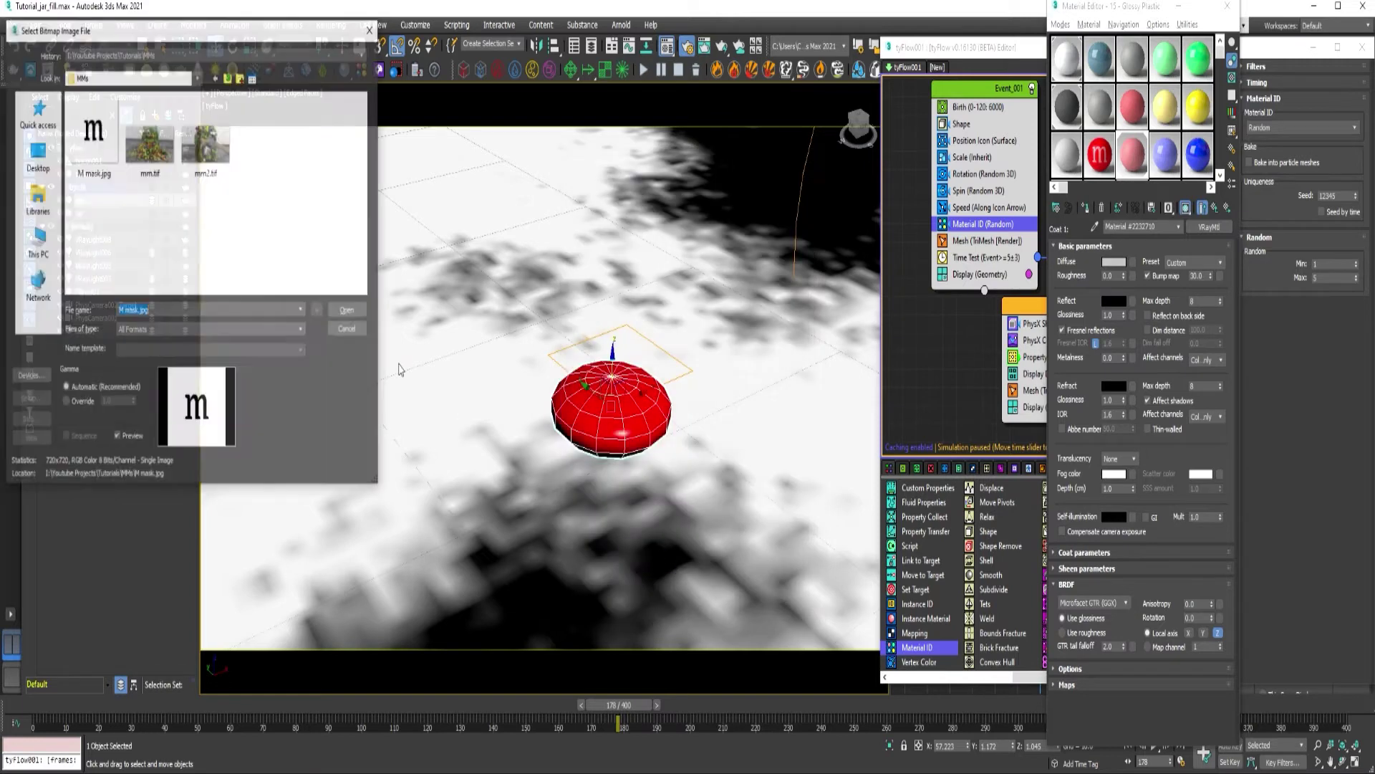
pyautogui.doubleClick(102, 164)
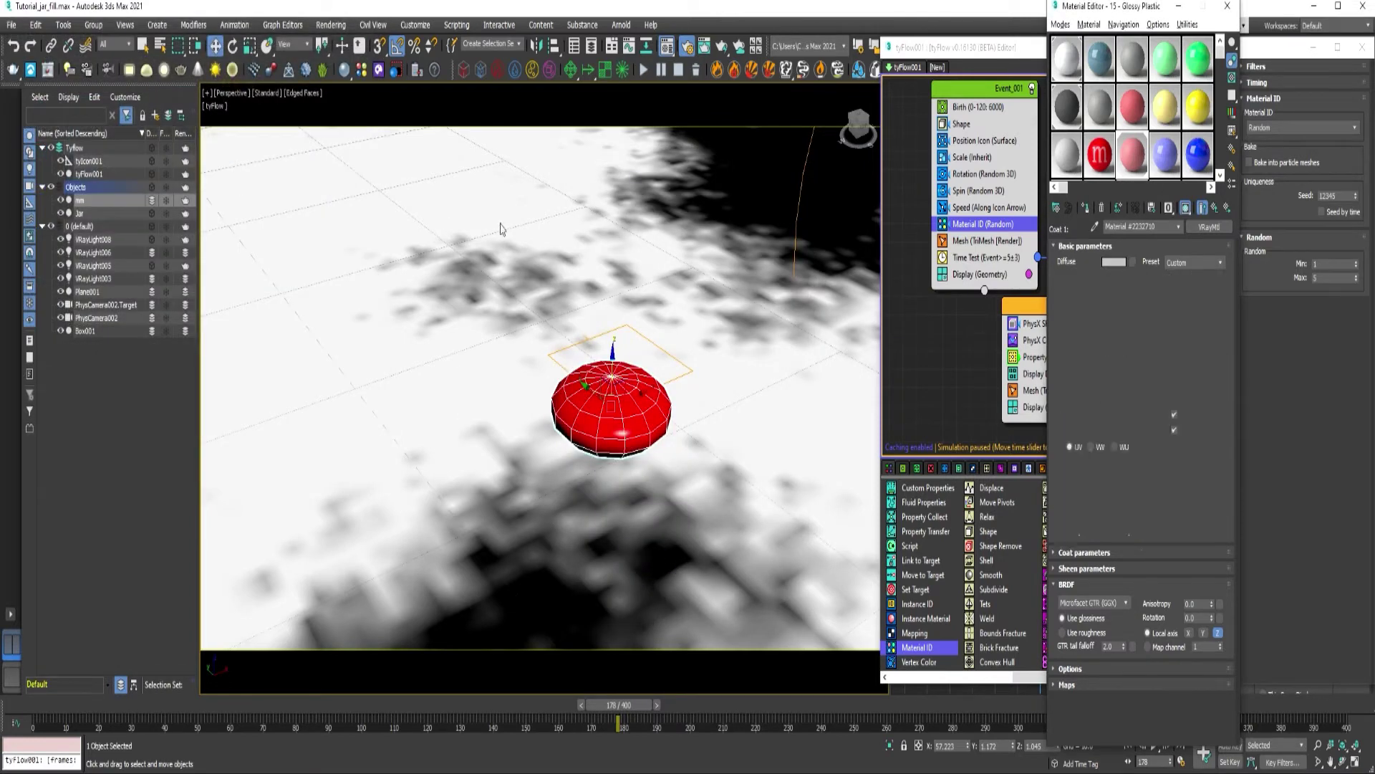
# Step: Preview the mask image, invert the bitmap's output and return to the coat material
pyautogui.scroll(-3, 1066, 312)
pyautogui.click(1199, 361)
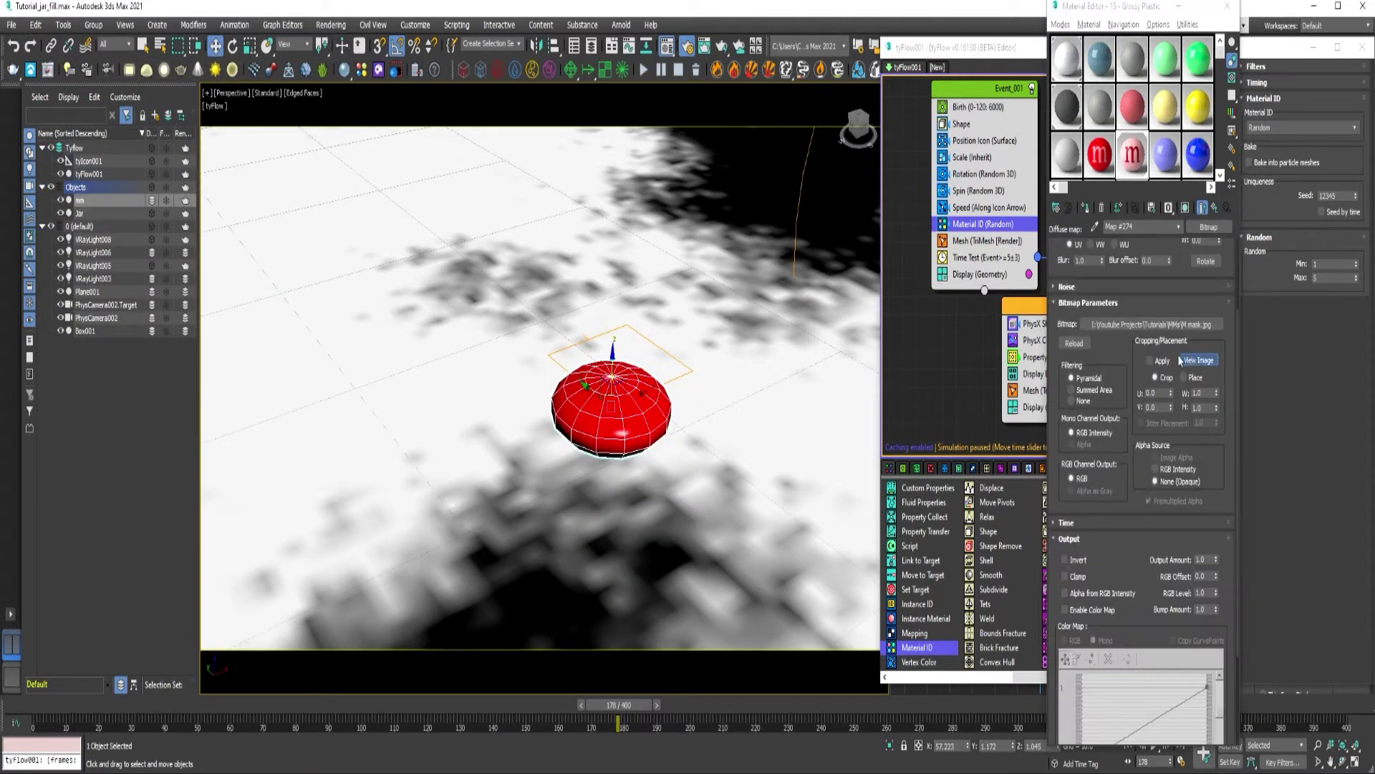
pyautogui.click(669, 57)
pyautogui.scroll(-2, 1120, 448)
pyautogui.click(1066, 473)
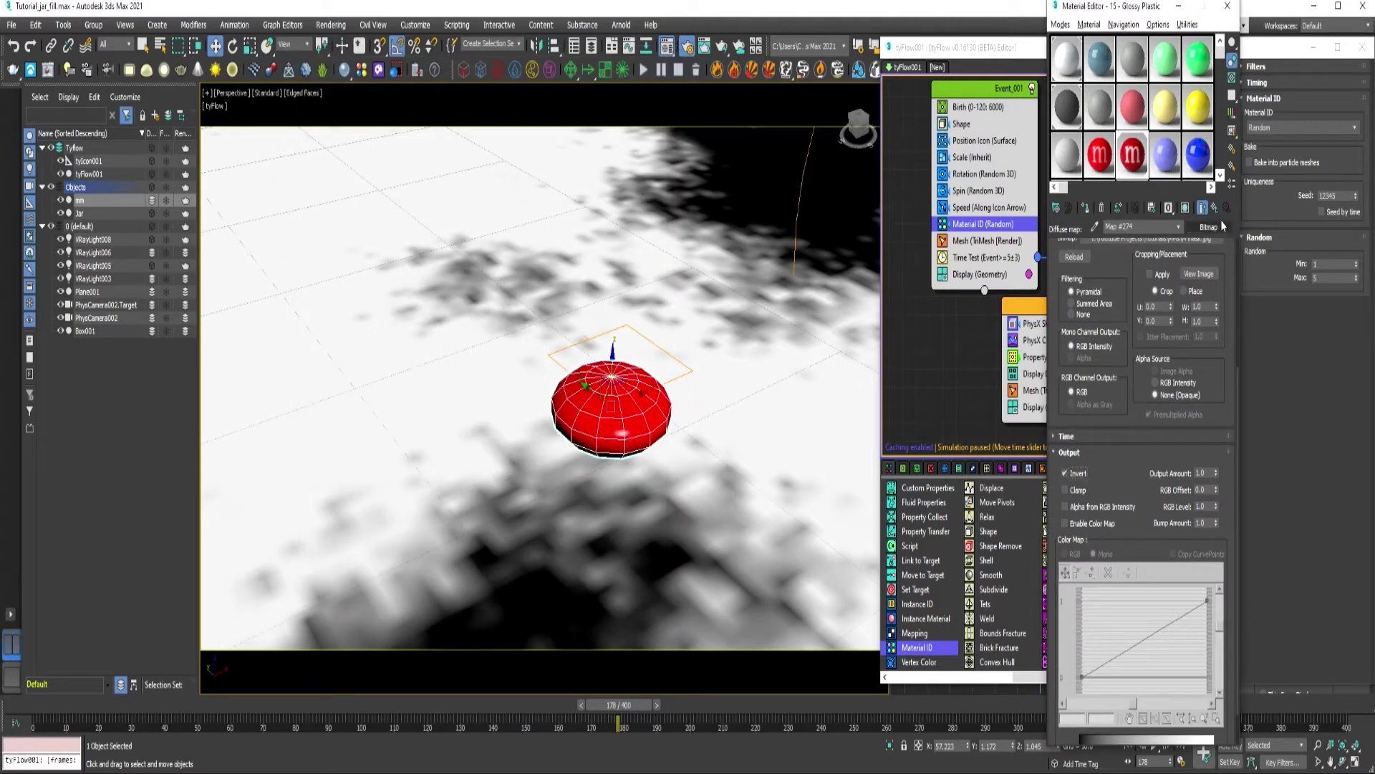
pyautogui.press('Up')
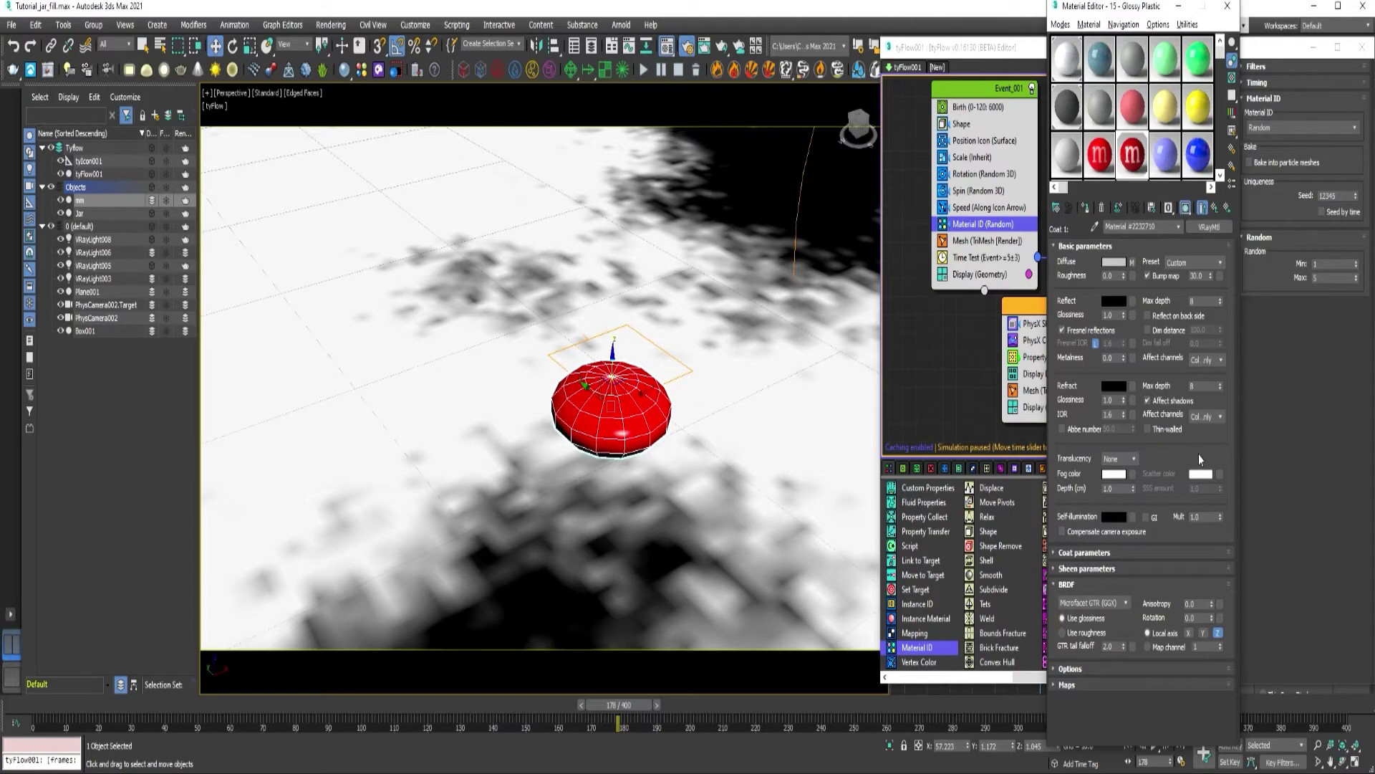
# Step: Change the red blend material's type to Multi/Sub-Object, keeping the old material as a sub-material
pyautogui.scroll(3, 743, 313)
pyautogui.scroll(-10, 713, 384)
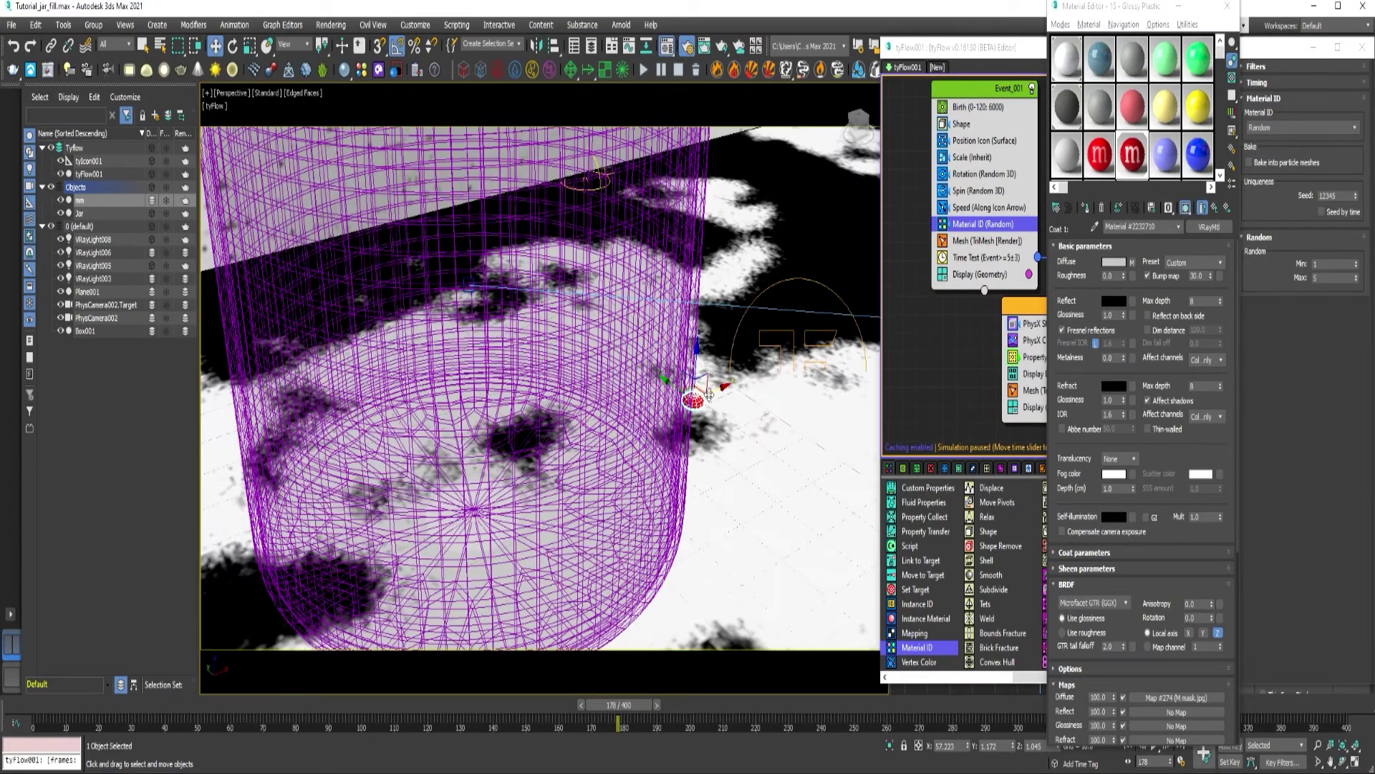
pyautogui.scroll(-5, 709, 394)
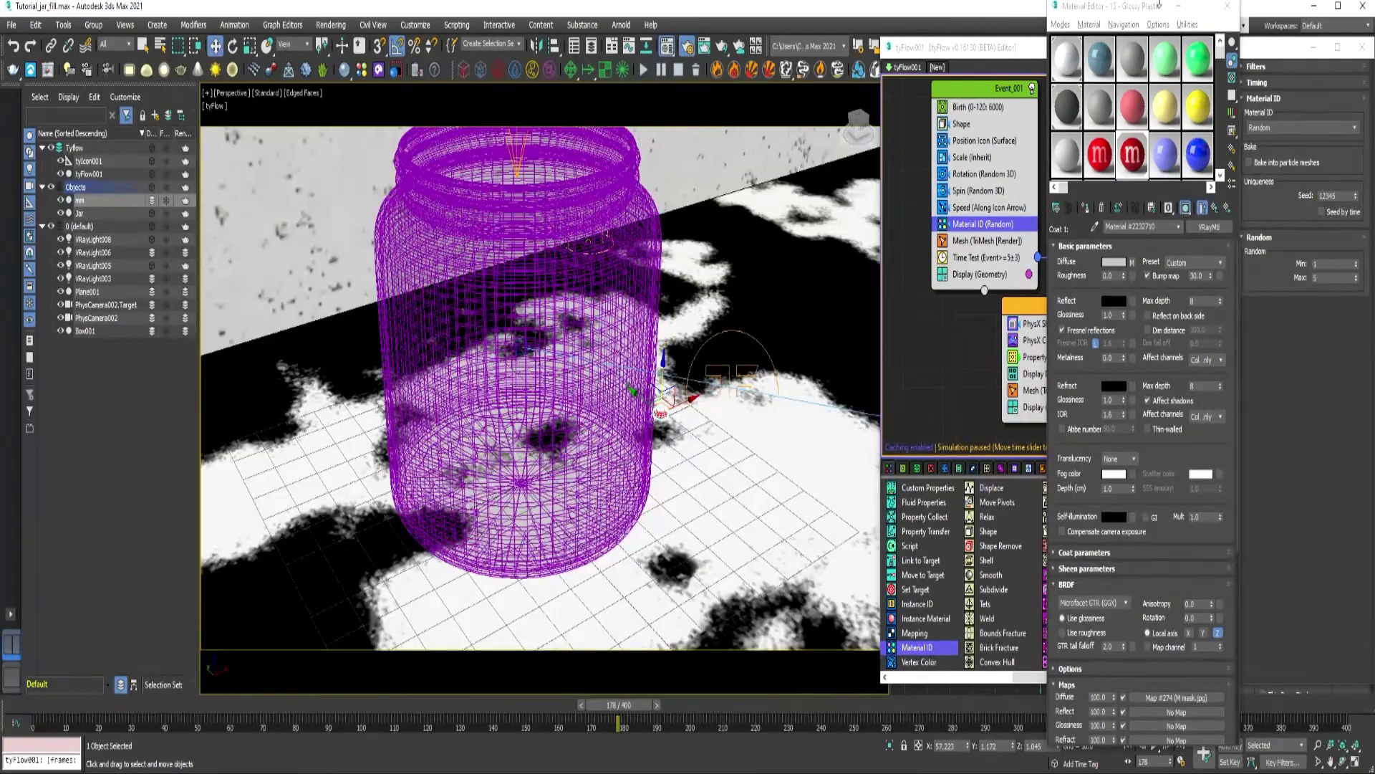
pyautogui.moveTo(1159, 6); pyautogui.dragTo(1069, 8)
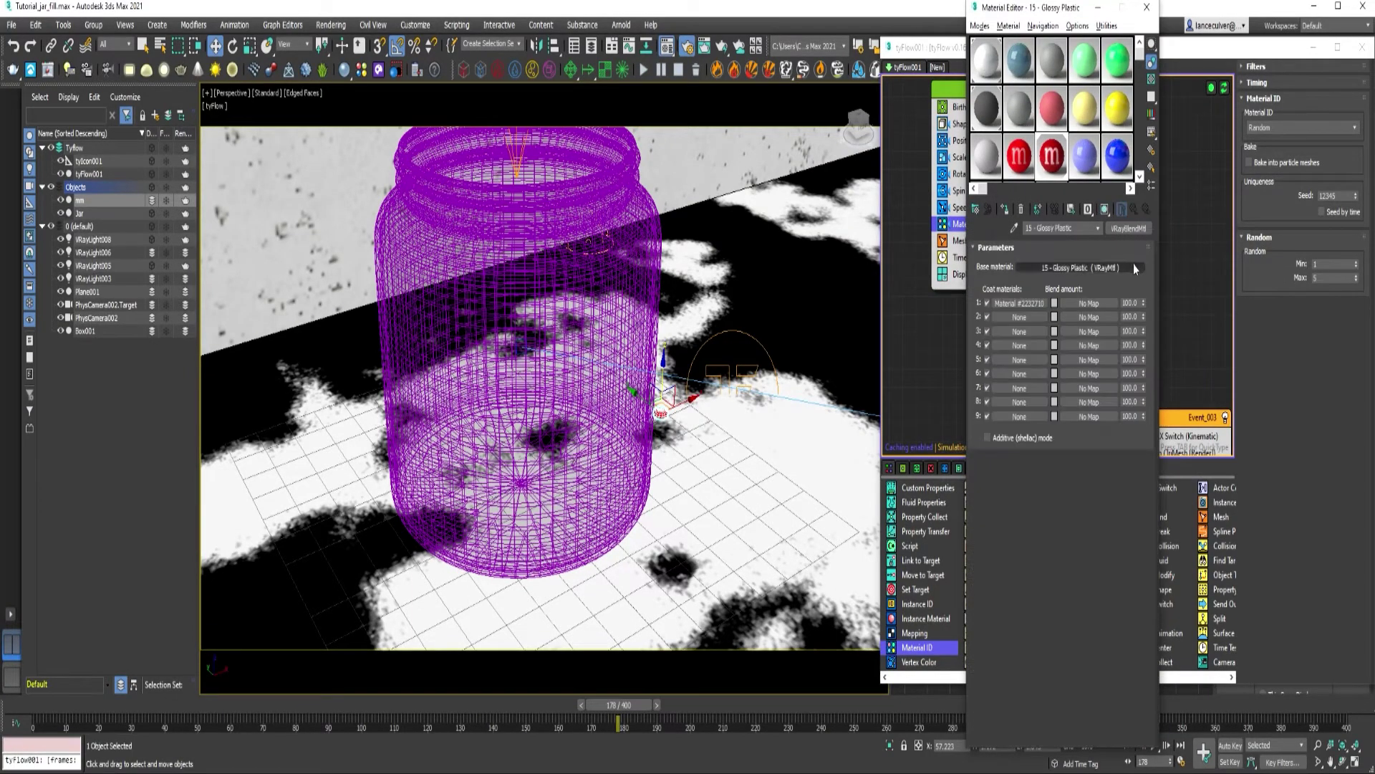
pyautogui.click(1123, 227)
pyautogui.scroll(1, 622, 334)
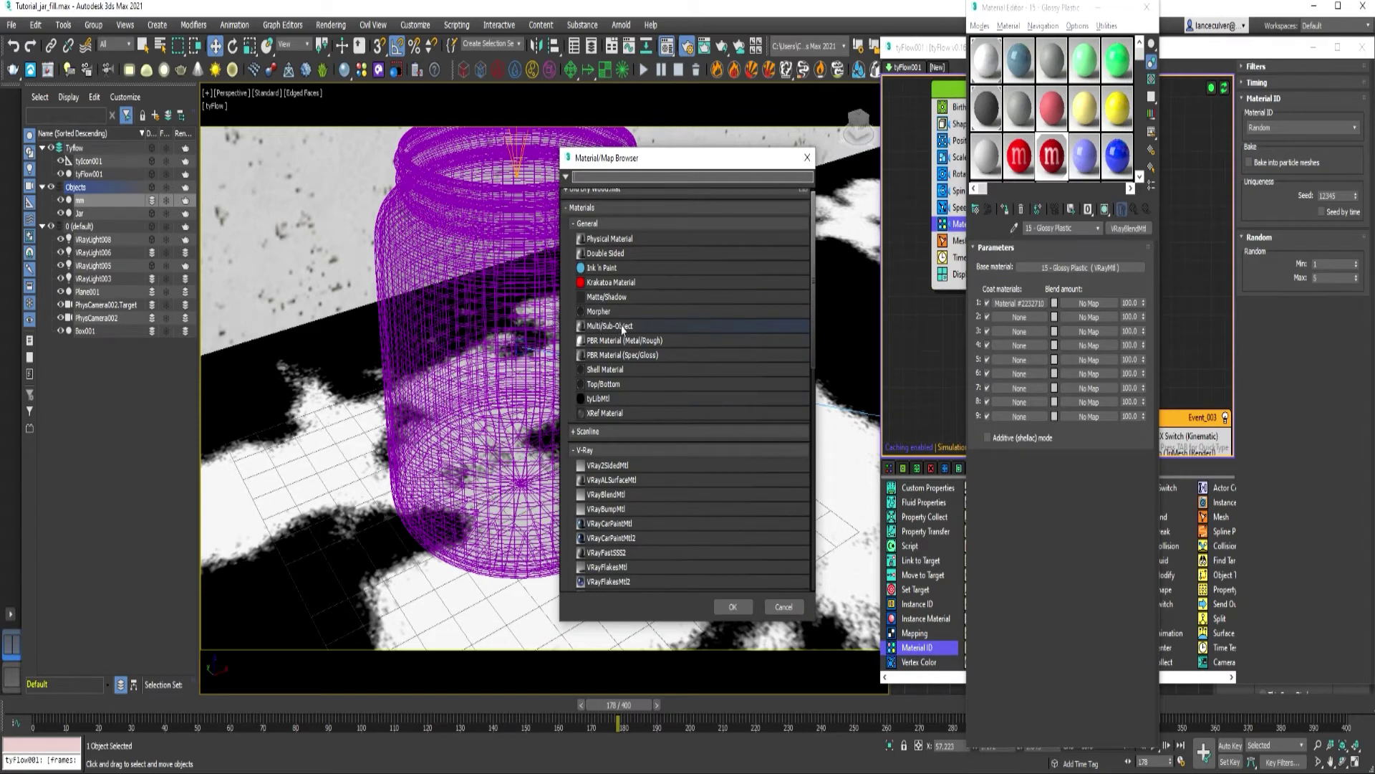
pyautogui.doubleClick(622, 327)
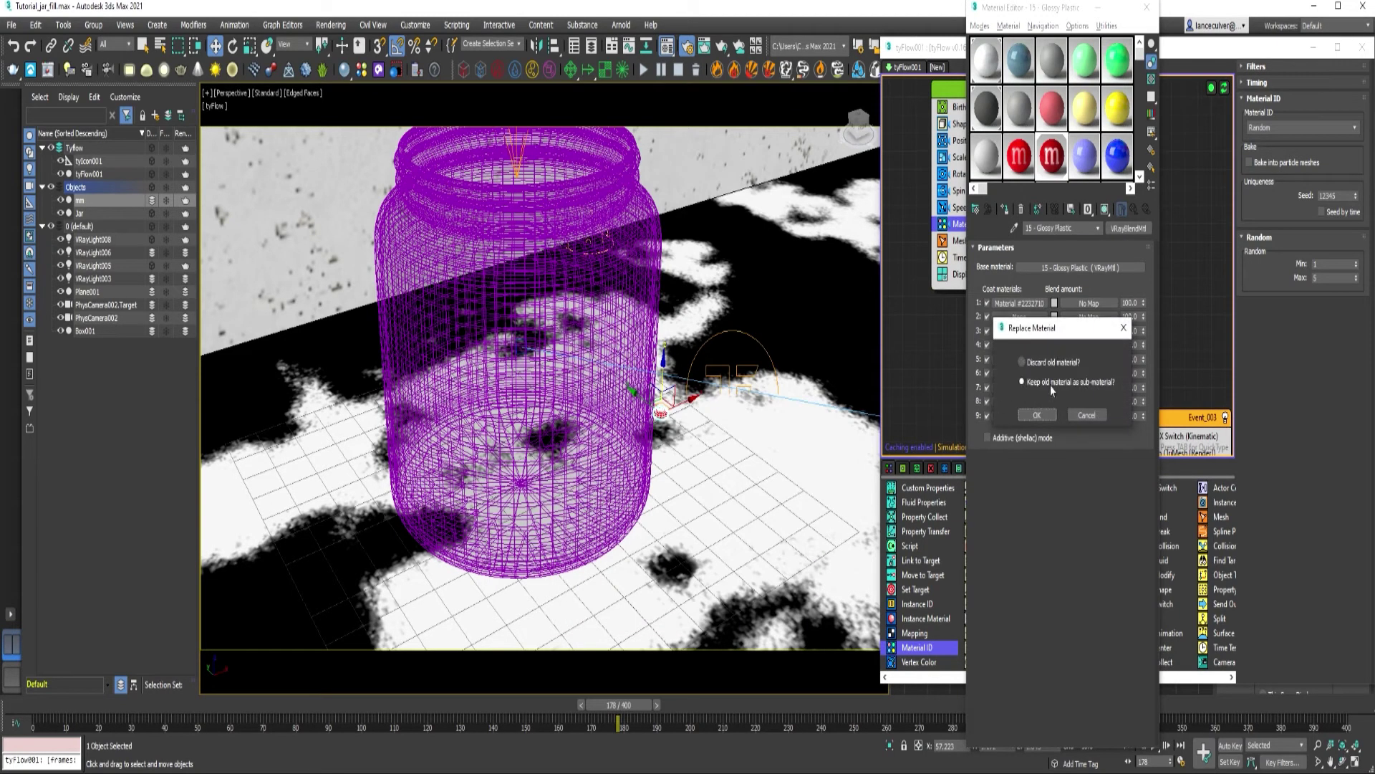
pyautogui.click(1033, 415)
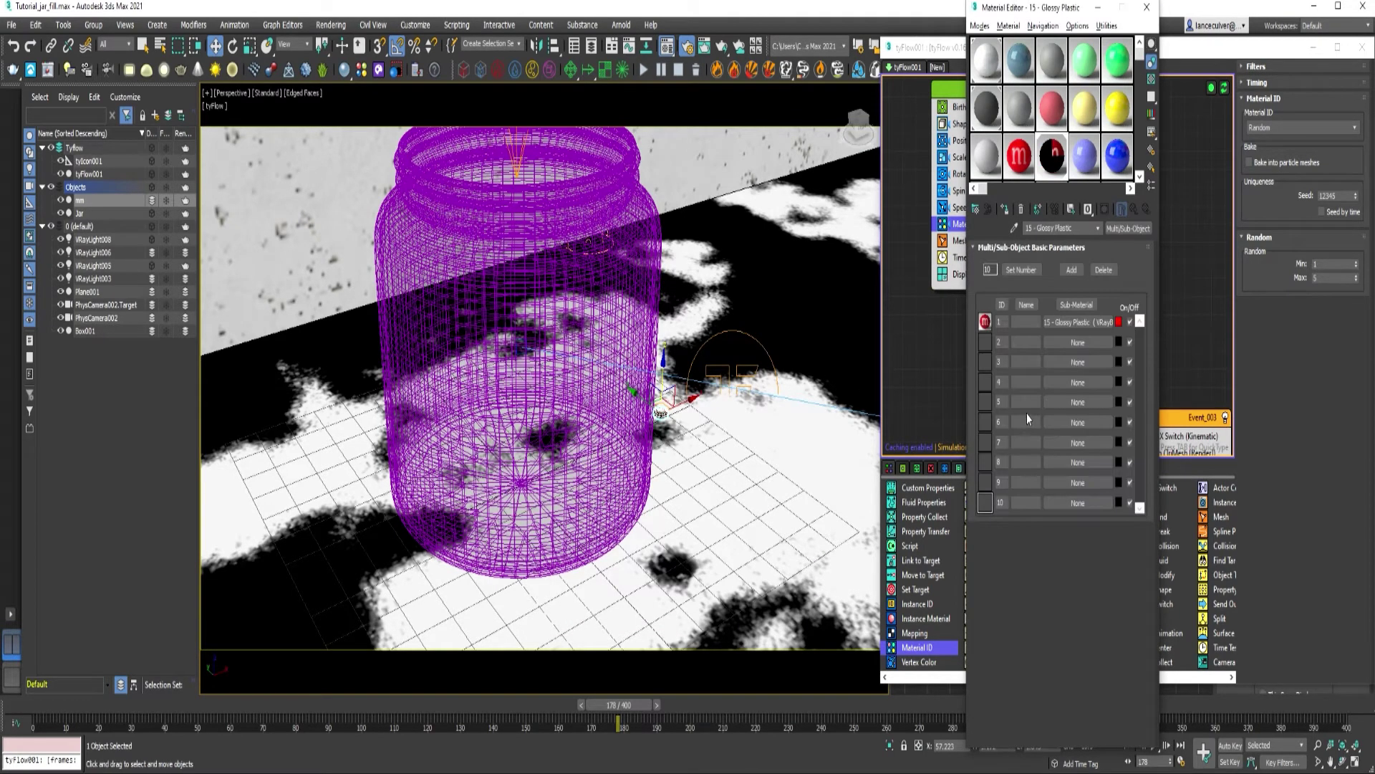
# Step: Copy the first sub-material into slots 2 to 5 as independent copies and set the number of materials to 5
pyautogui.rightClick(1067, 321)
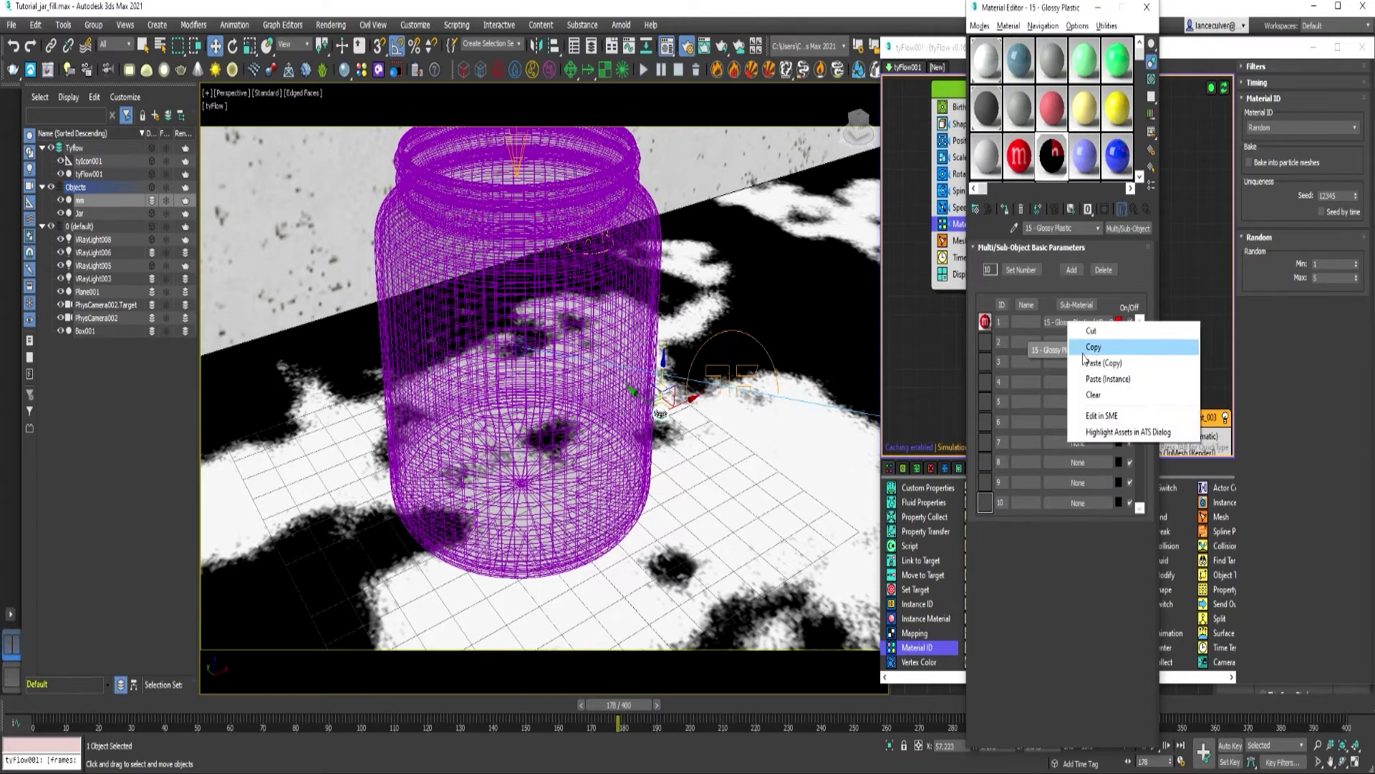
pyautogui.click(1087, 345)
pyautogui.rightClick(1074, 342)
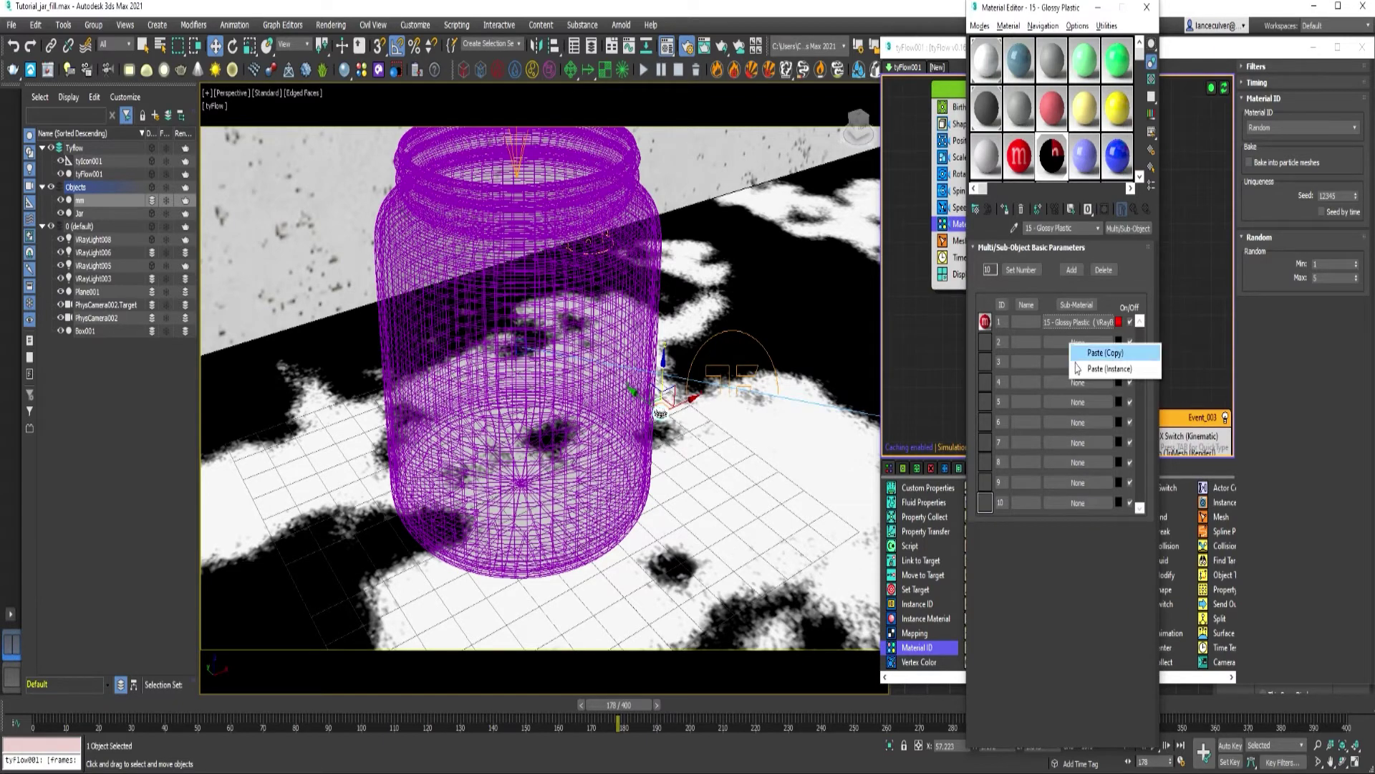
pyautogui.click(1078, 354)
pyautogui.rightClick(1065, 365)
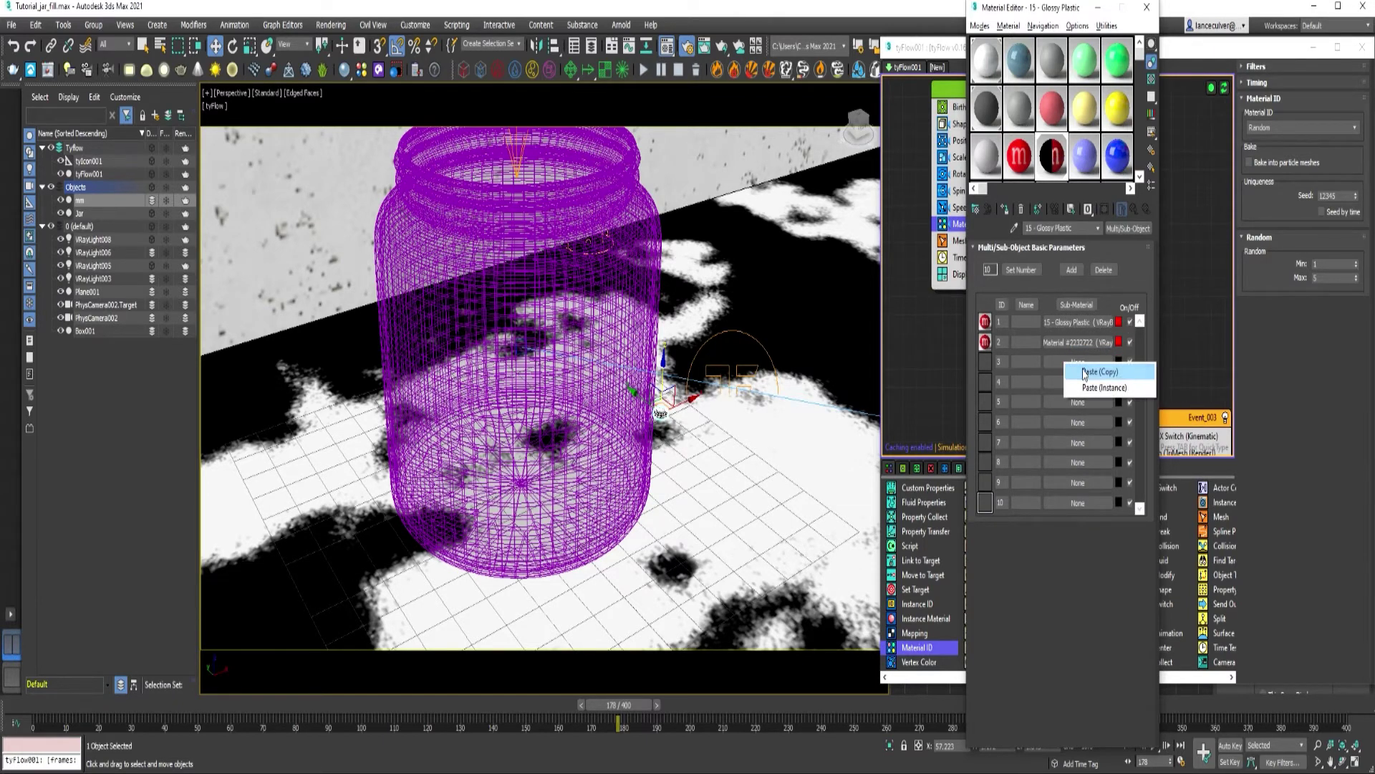
pyautogui.click(1071, 371)
pyautogui.rightClick(1067, 379)
pyautogui.click(1082, 390)
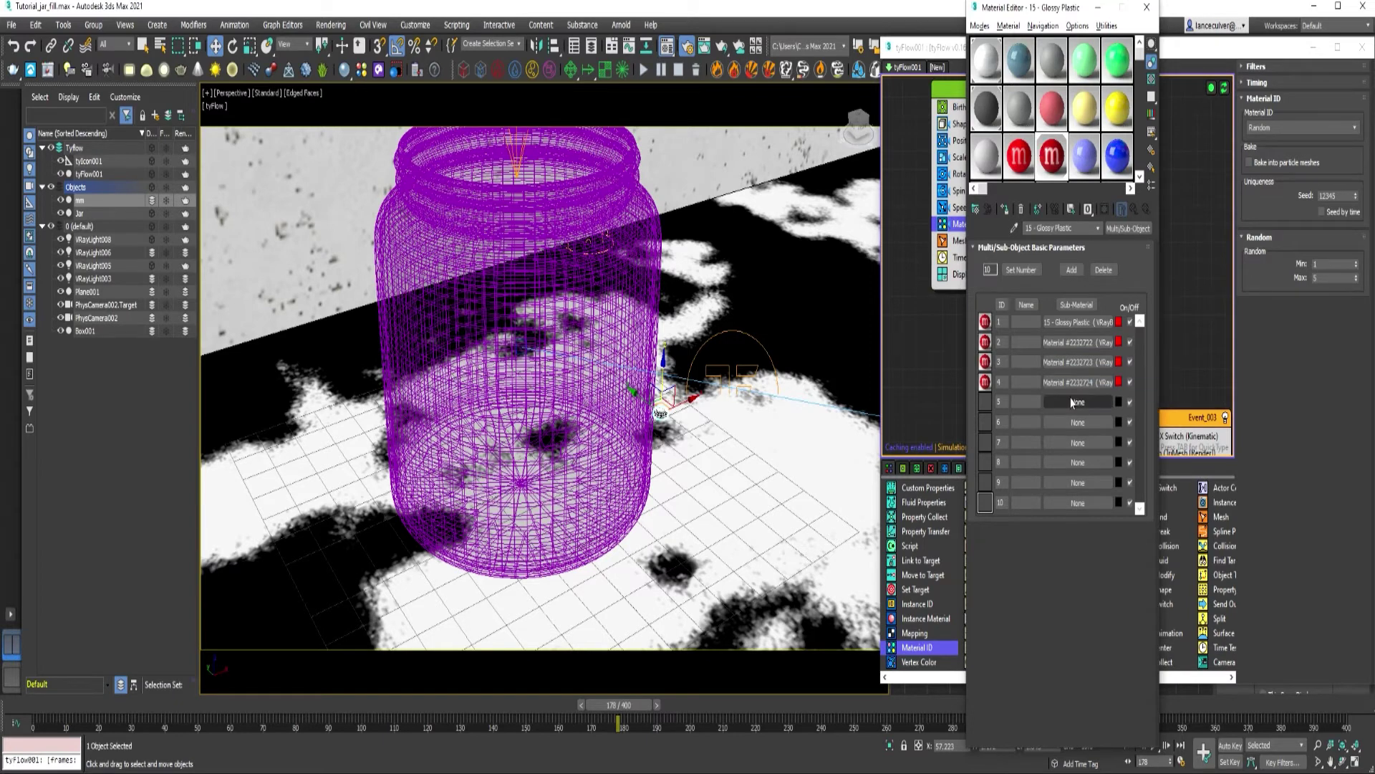
pyautogui.rightClick(1071, 400)
pyautogui.click(1100, 407)
pyautogui.click(1033, 272)
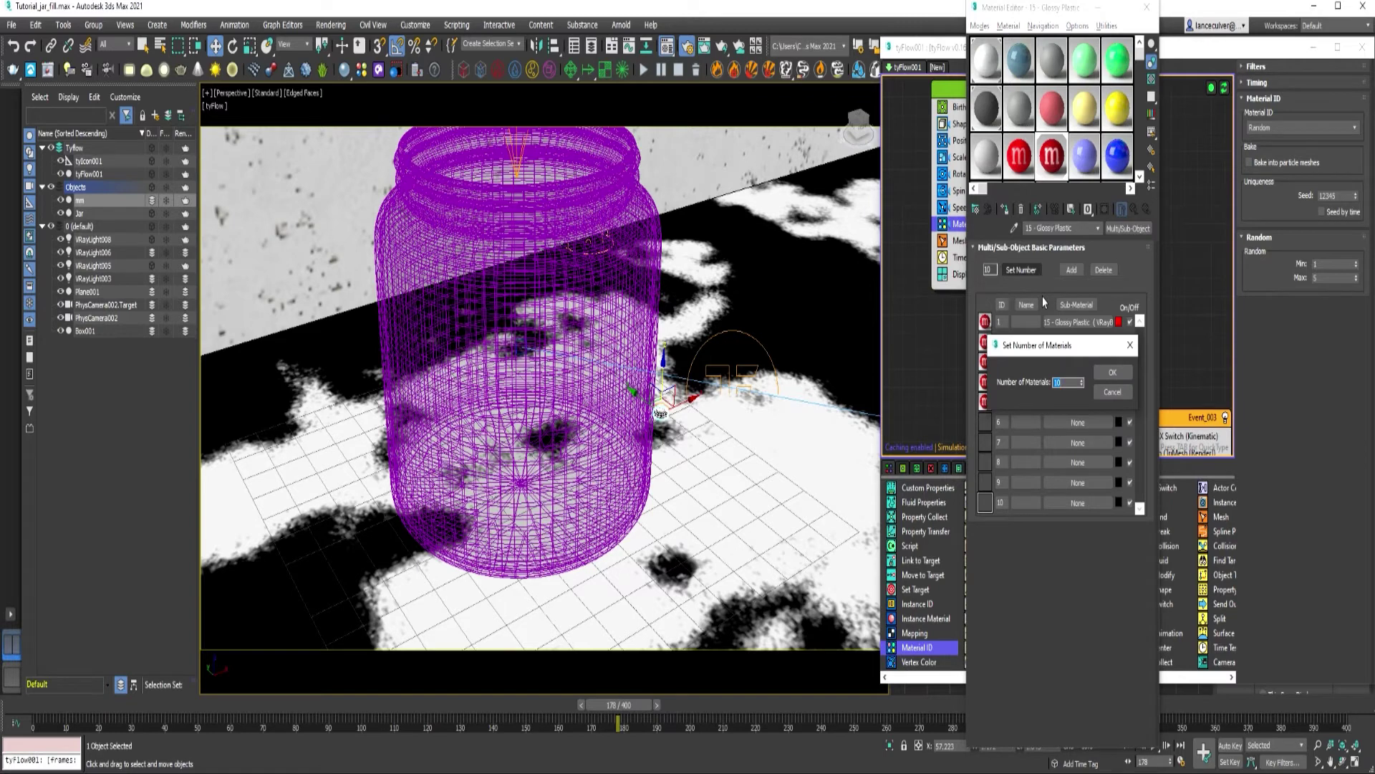
pyautogui.click(1113, 372)
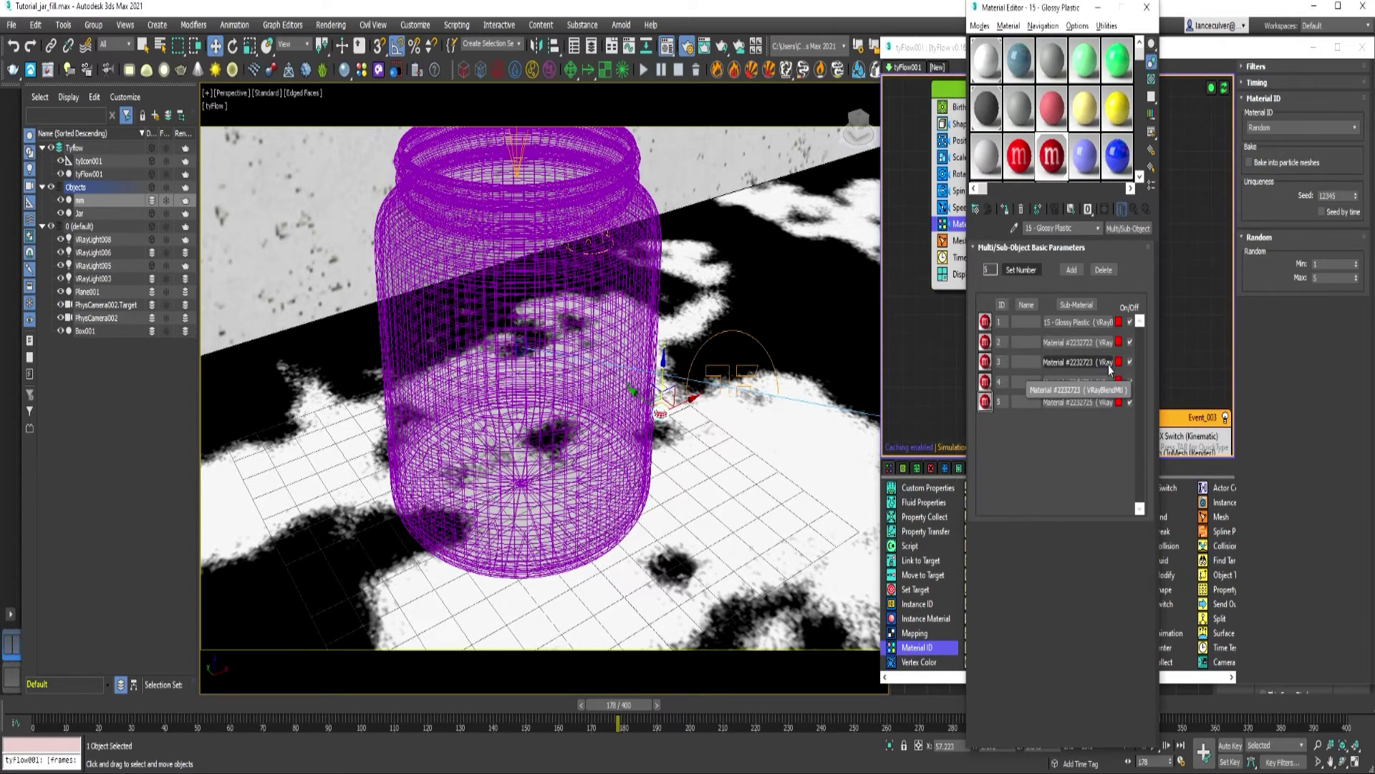
# Step: Set the diffuse color of the second sub-material's base material to pure blue
pyautogui.click(1072, 341)
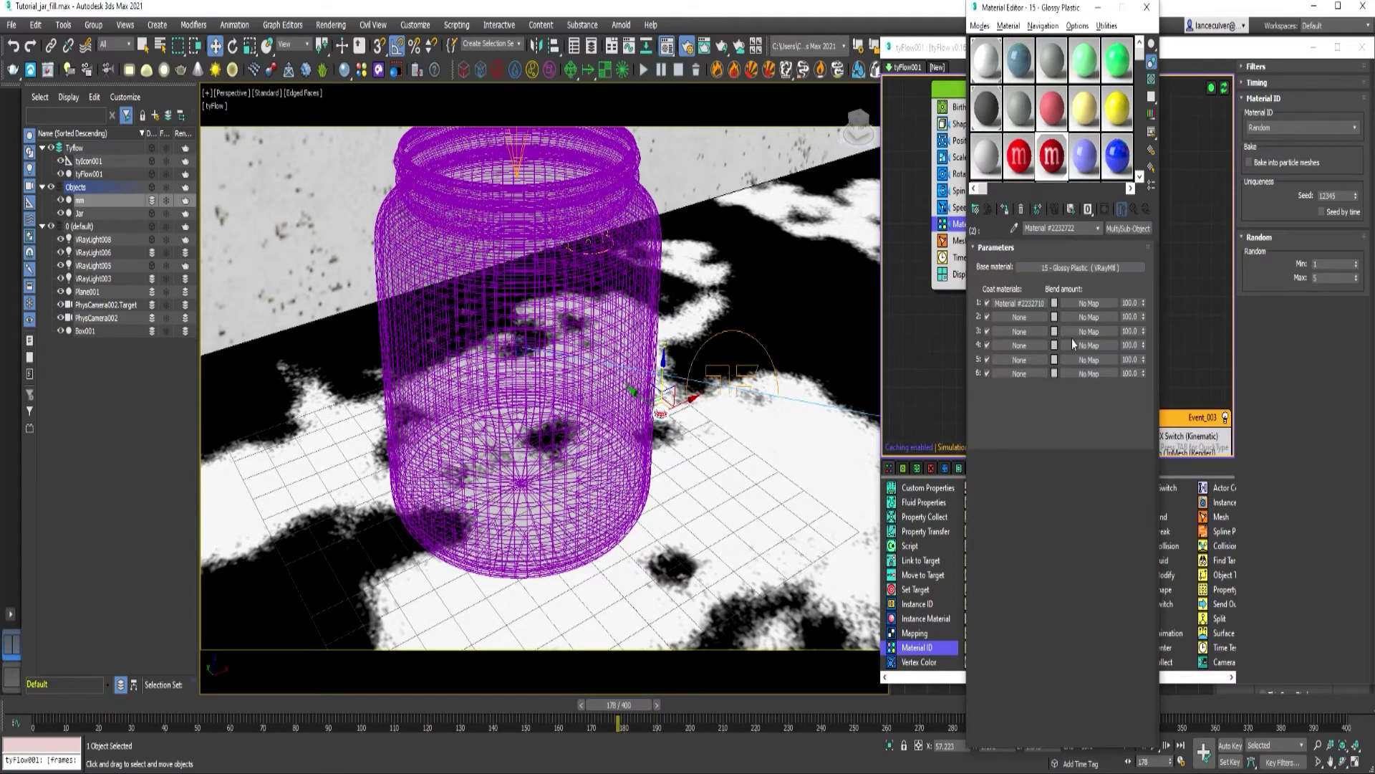
pyautogui.click(1074, 269)
pyautogui.click(1032, 265)
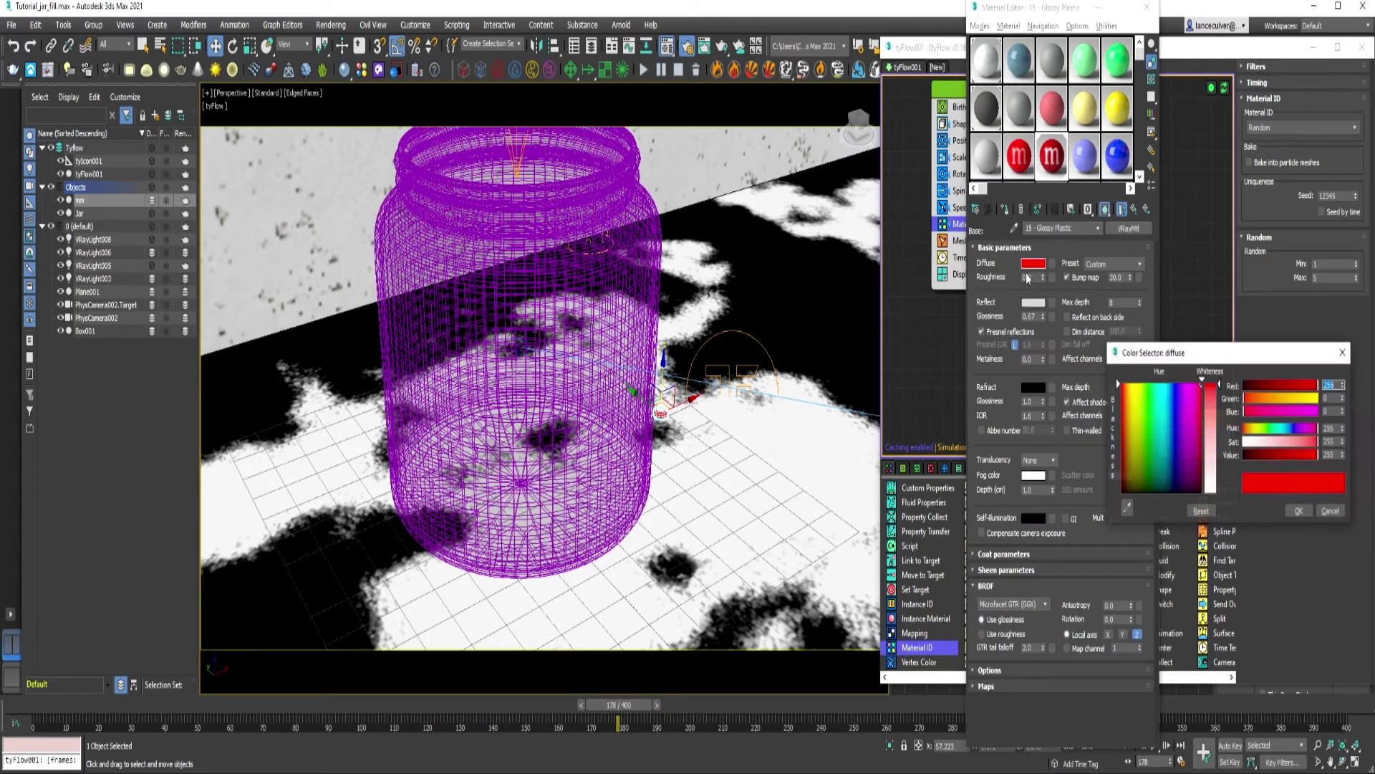
pyautogui.moveTo(1165, 400); pyautogui.dragTo(1175, 382)
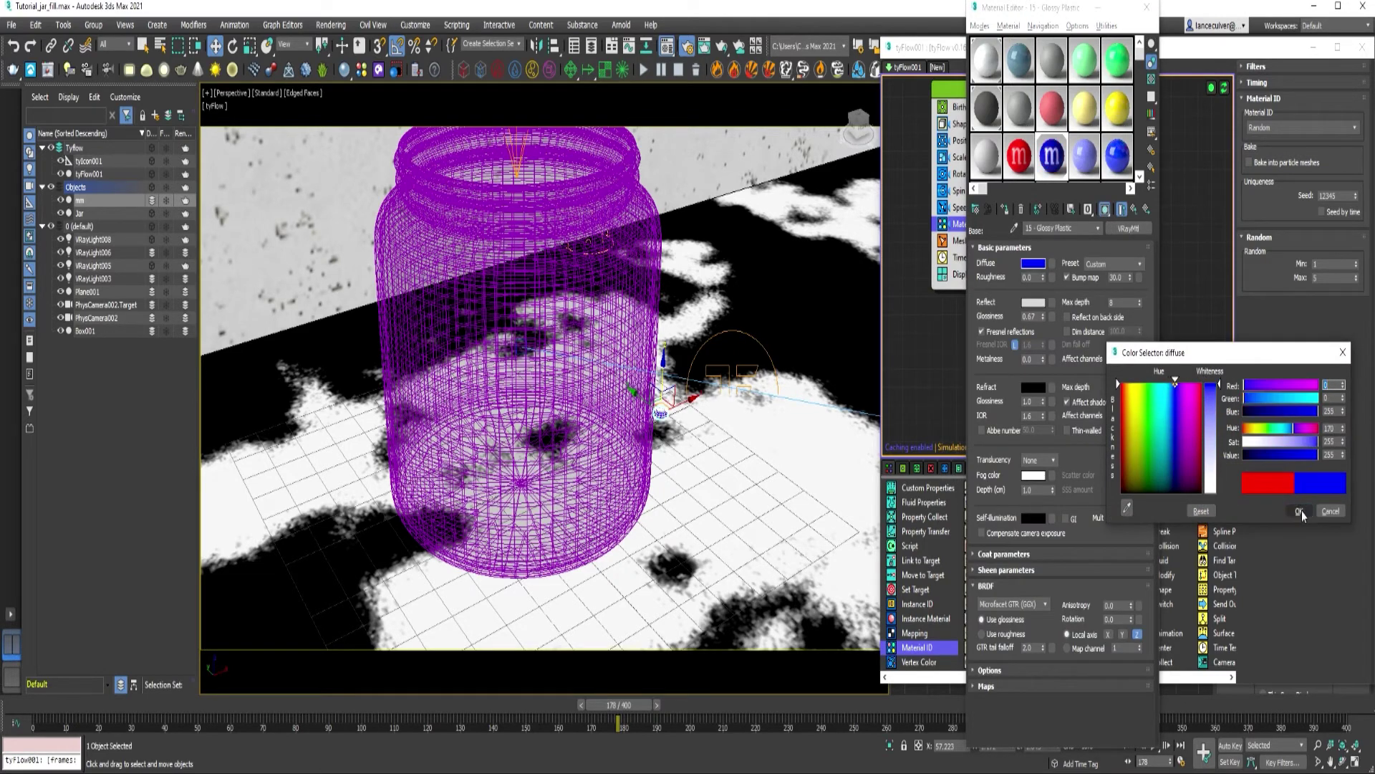
pyautogui.click(1299, 511)
pyautogui.click(1136, 209)
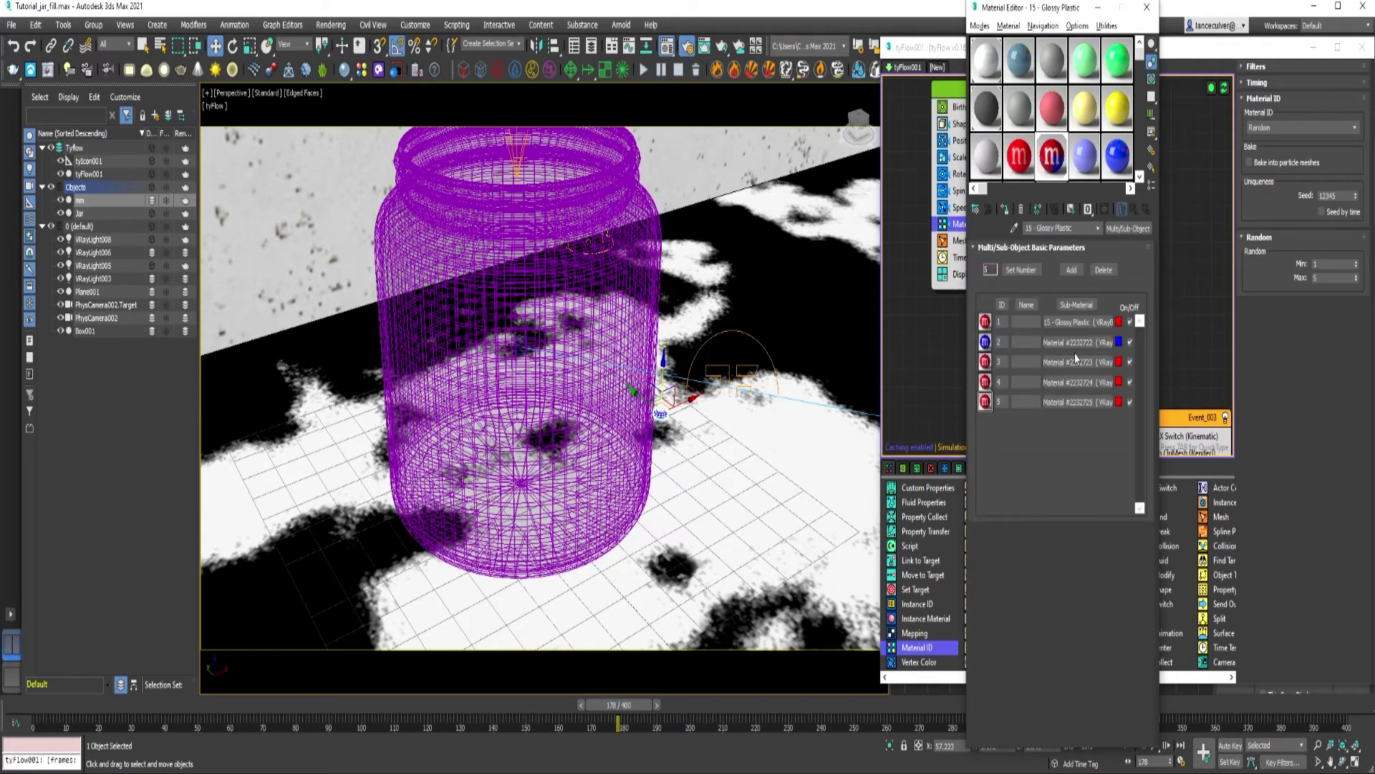
# Step: Set the diffuse color of the third sub-material's base material to yellow
pyautogui.click(1071, 362)
pyautogui.click(1033, 263)
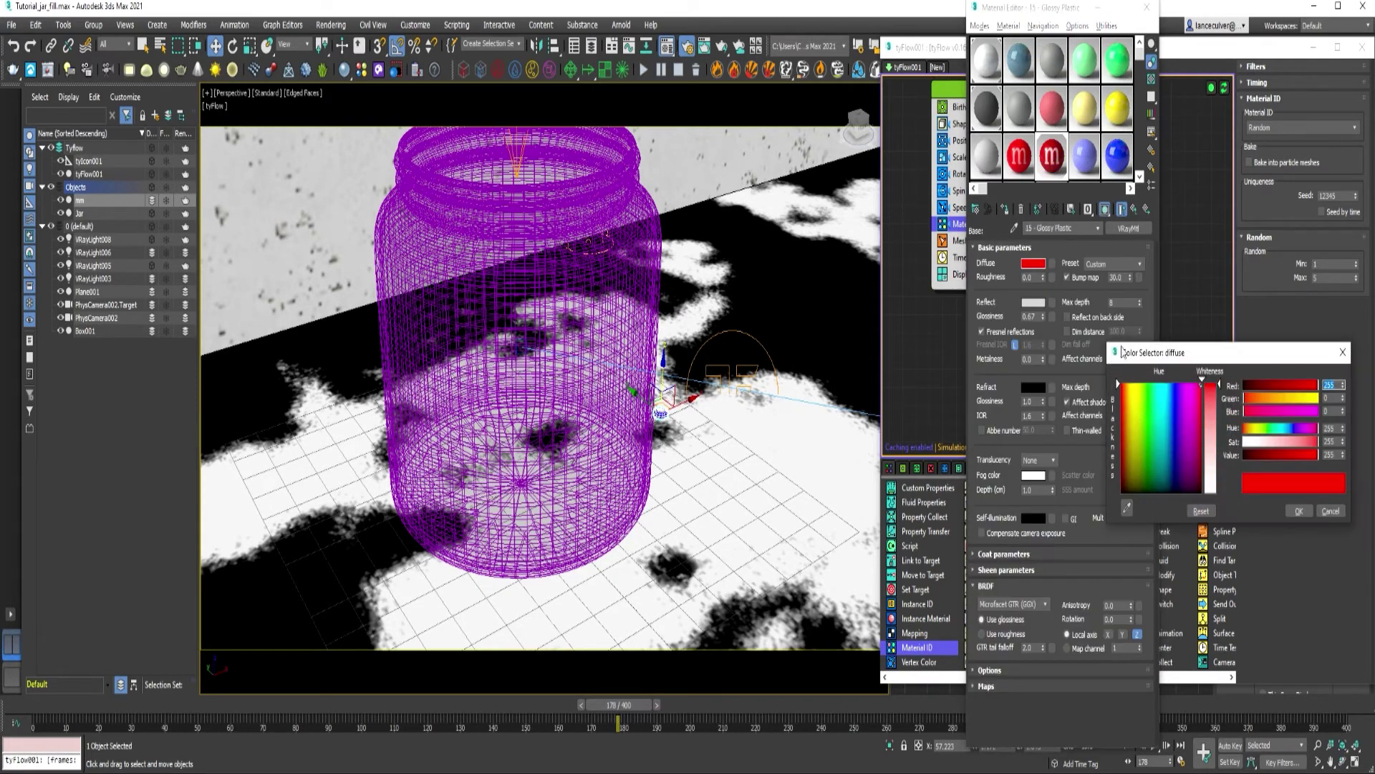
pyautogui.click(1135, 387)
pyautogui.click(1298, 511)
pyautogui.click(1134, 211)
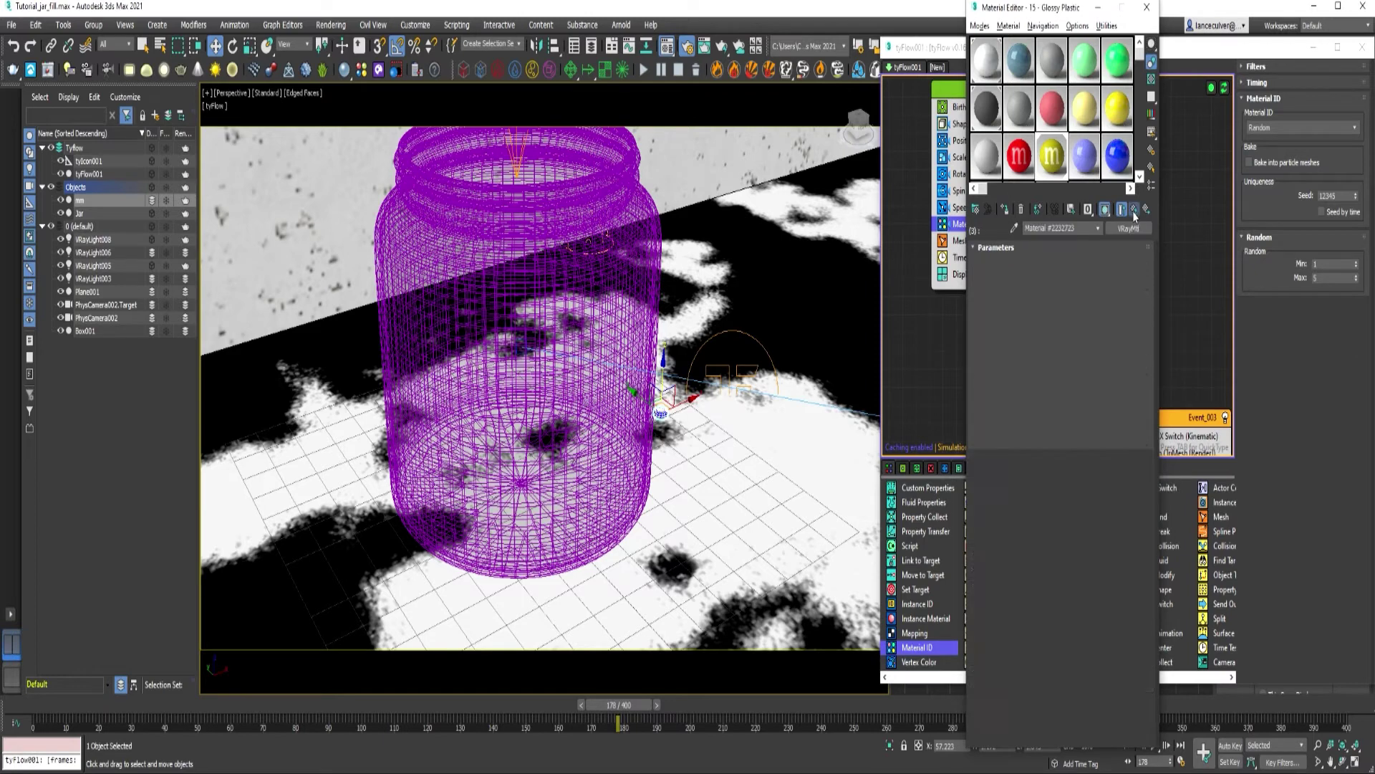
# Step: Set the diffuse color of the fourth sub-material's base material to bright green
pyautogui.click(1083, 282)
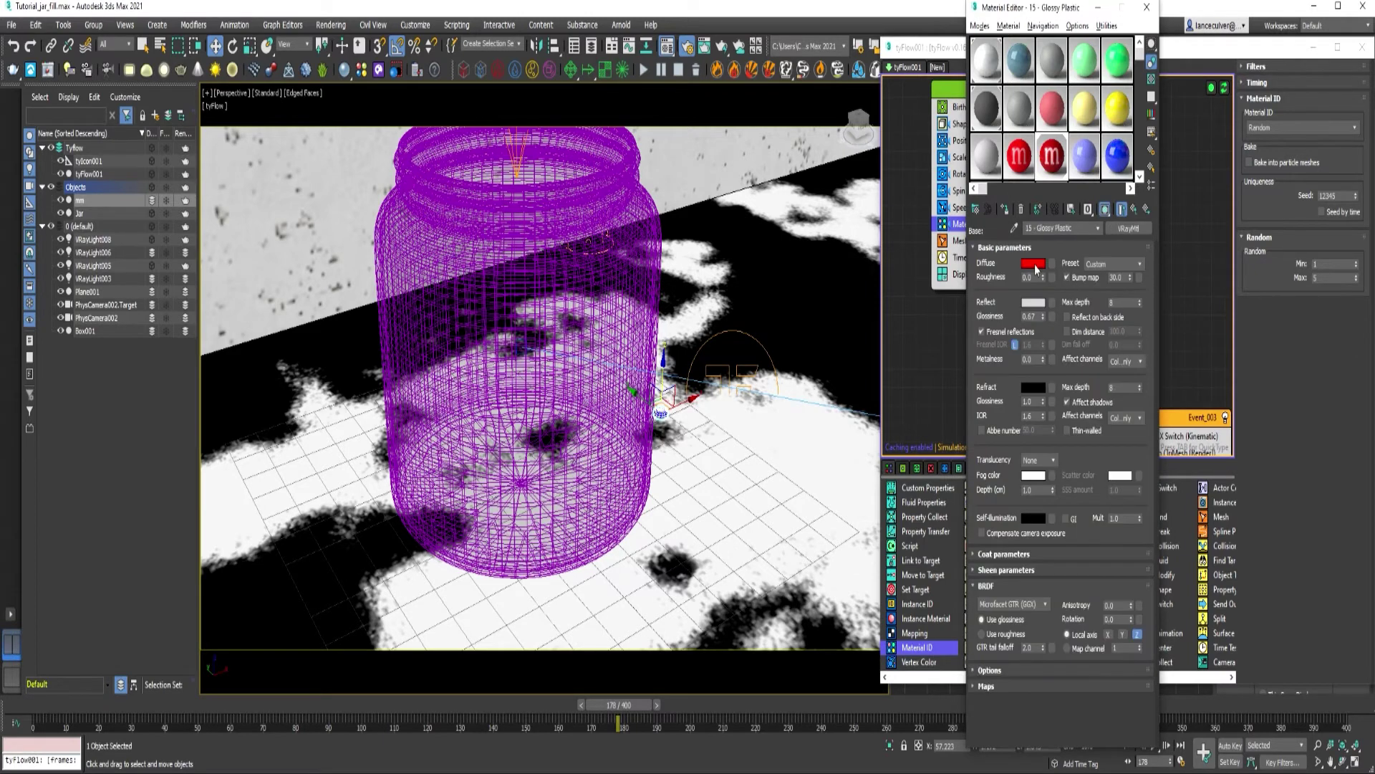
pyautogui.click(1032, 263)
pyautogui.click(1147, 379)
pyautogui.click(1299, 511)
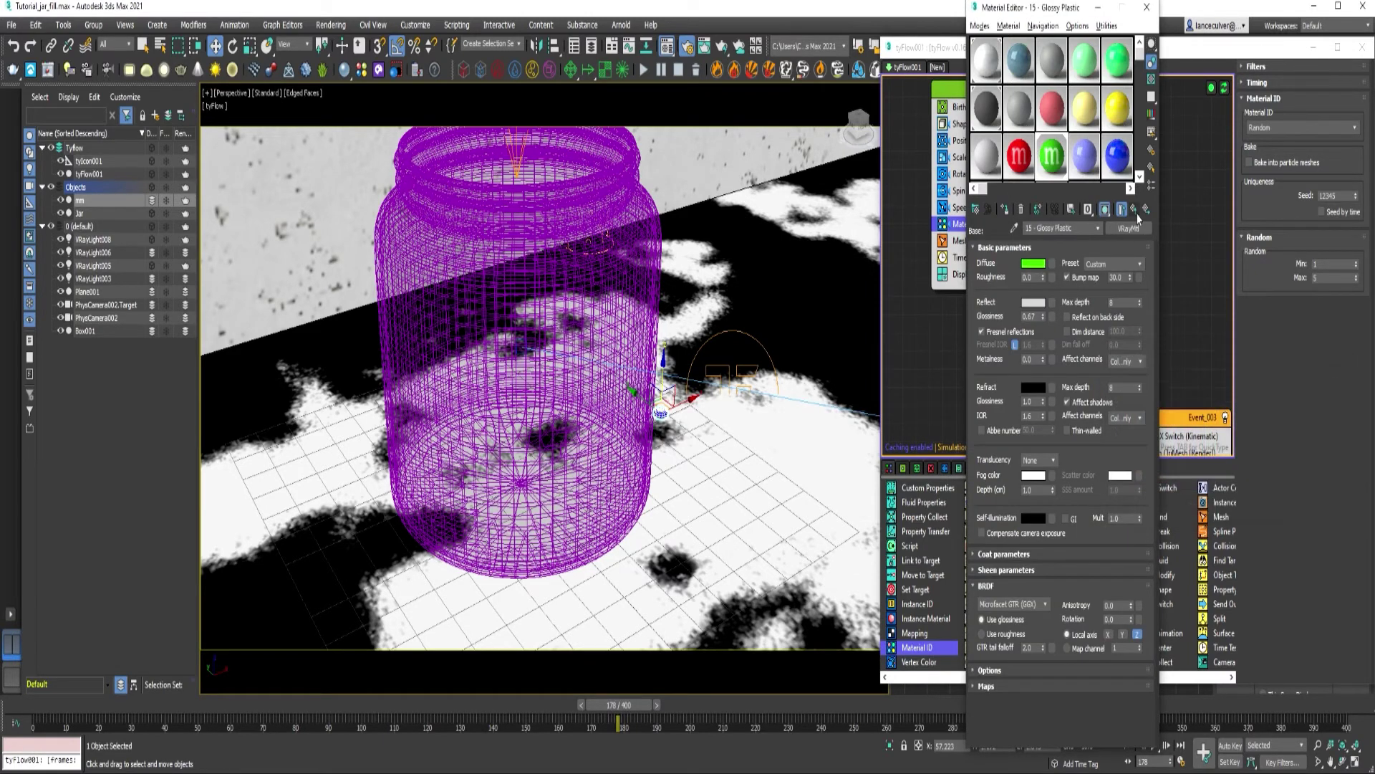
pyautogui.click(1137, 210)
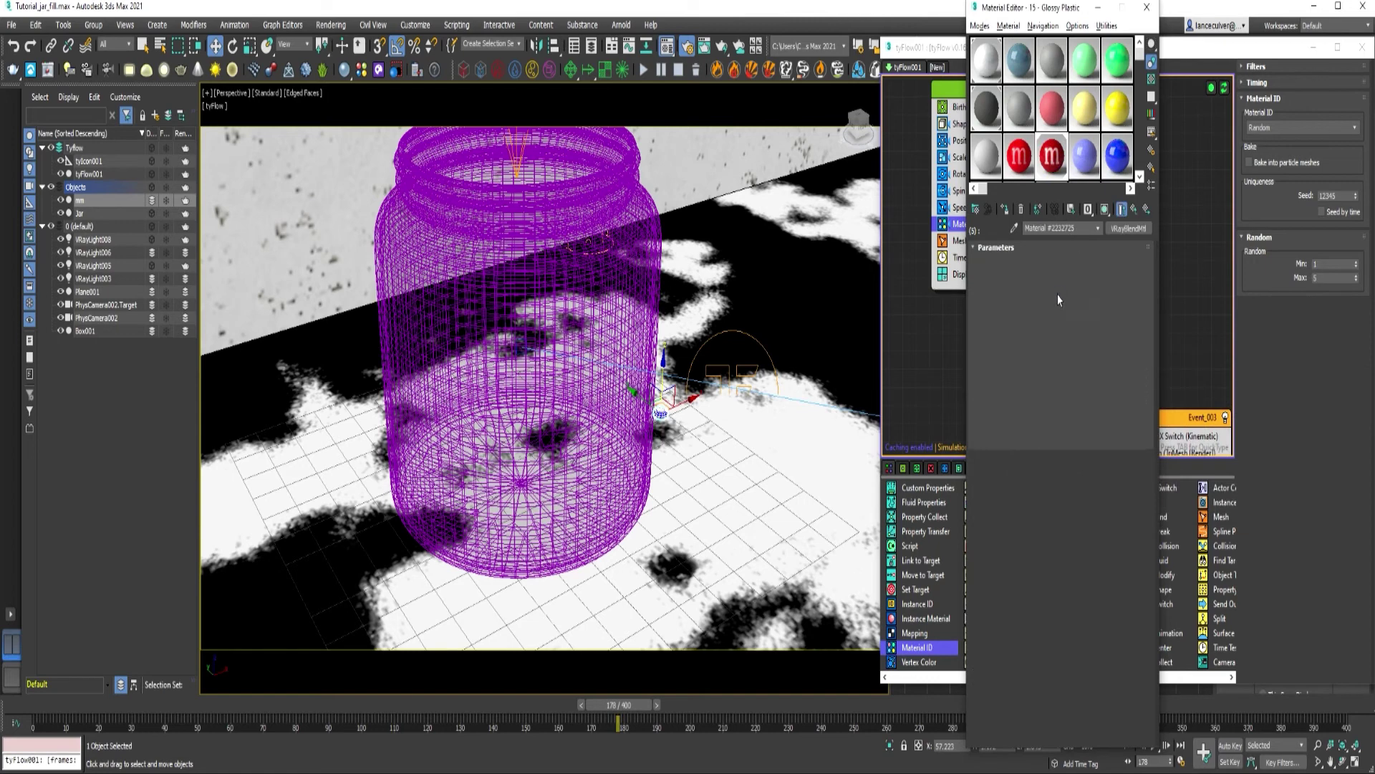
# Step: Set the diffuse color of the fifth sub-material's base material to brown
pyautogui.click(1034, 263)
pyautogui.click(1128, 472)
pyautogui.click(1295, 511)
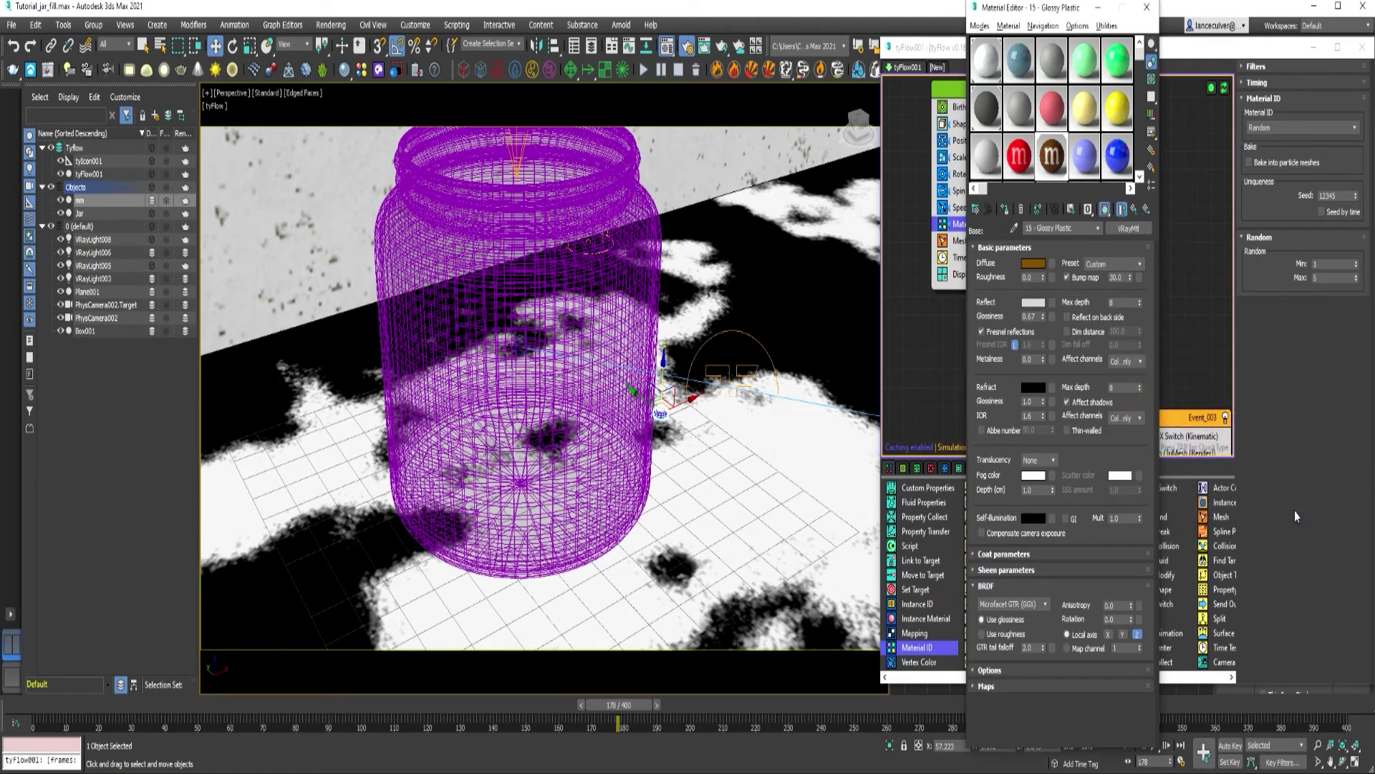
pyautogui.click(1137, 210)
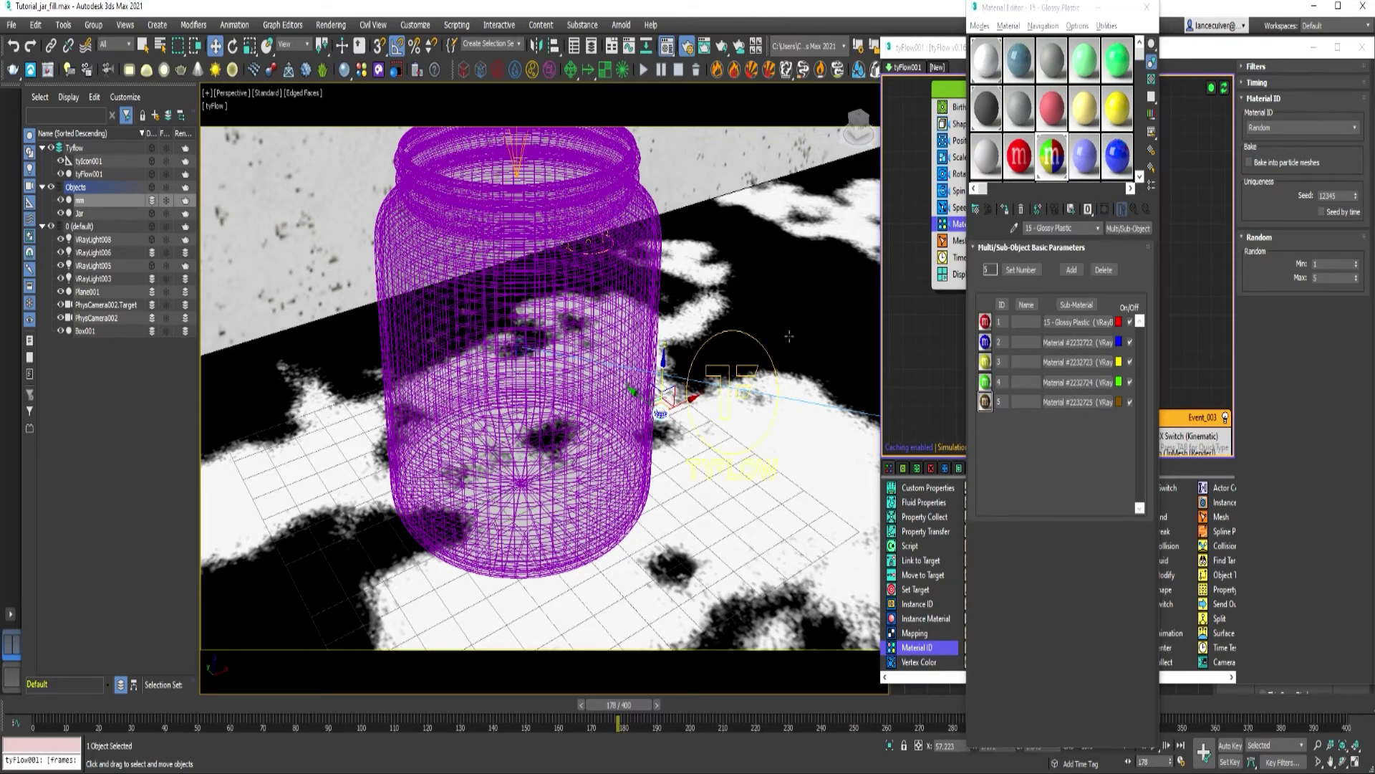
# Step: Apply the Multi/Sub-Object material to tyFlow001 and render the filled jar at frame 184
pyautogui.click(734, 337)
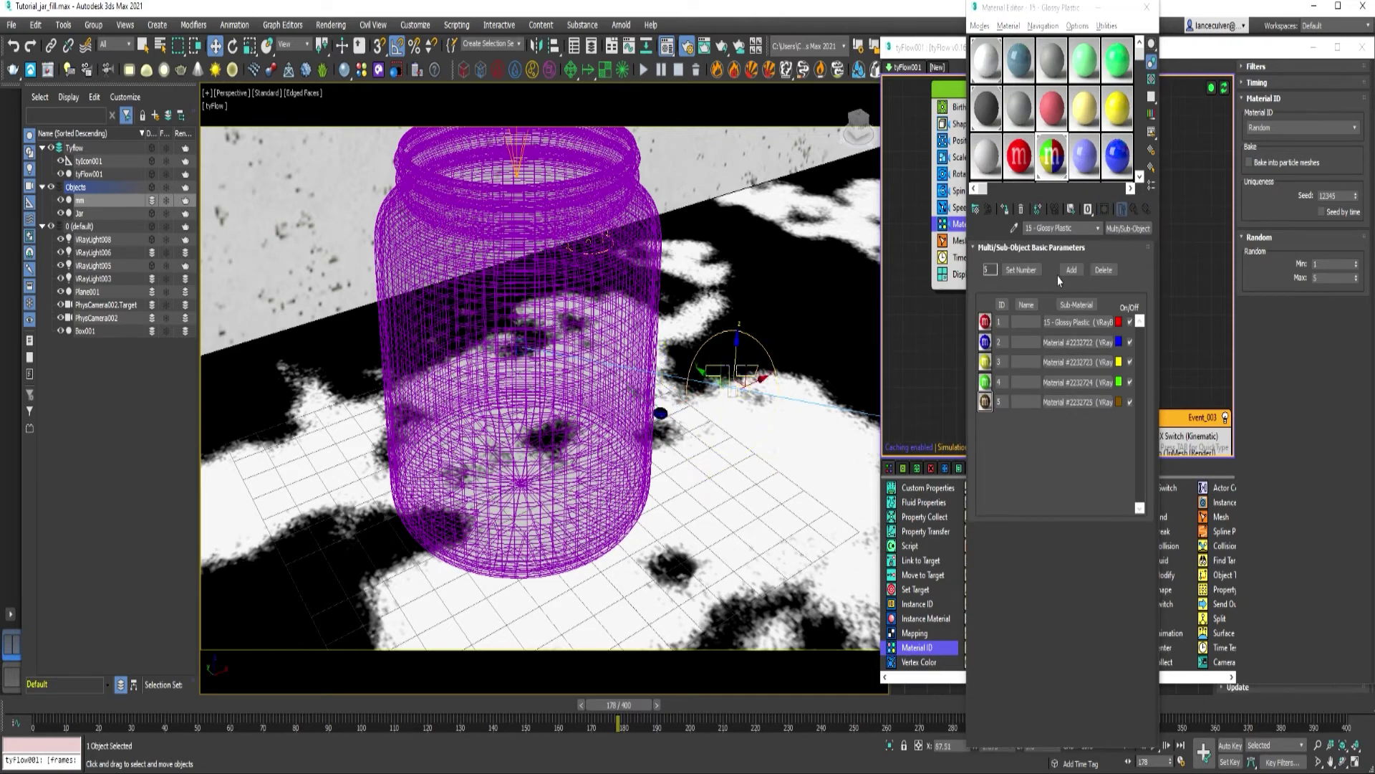
pyautogui.click(1007, 211)
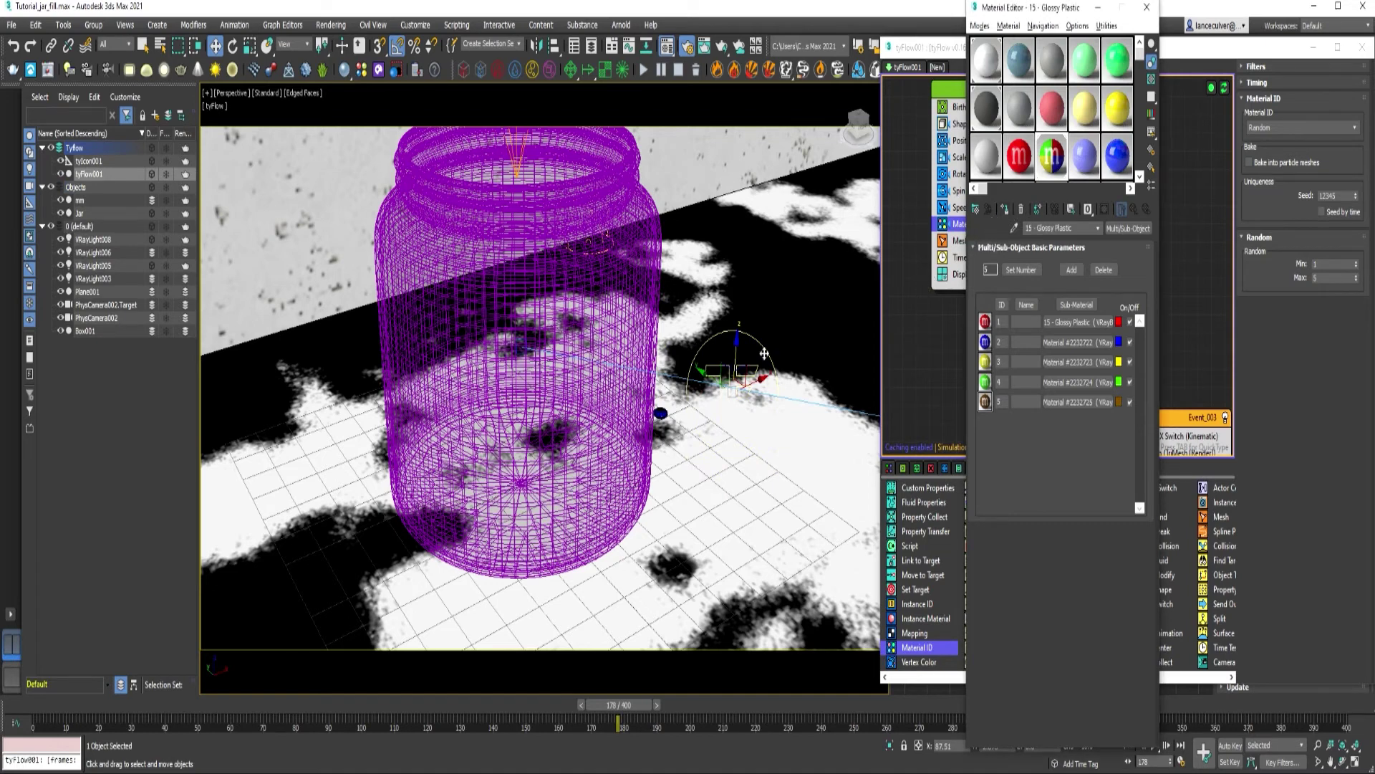
pyautogui.moveTo(605, 710); pyautogui.dragTo(625, 705)
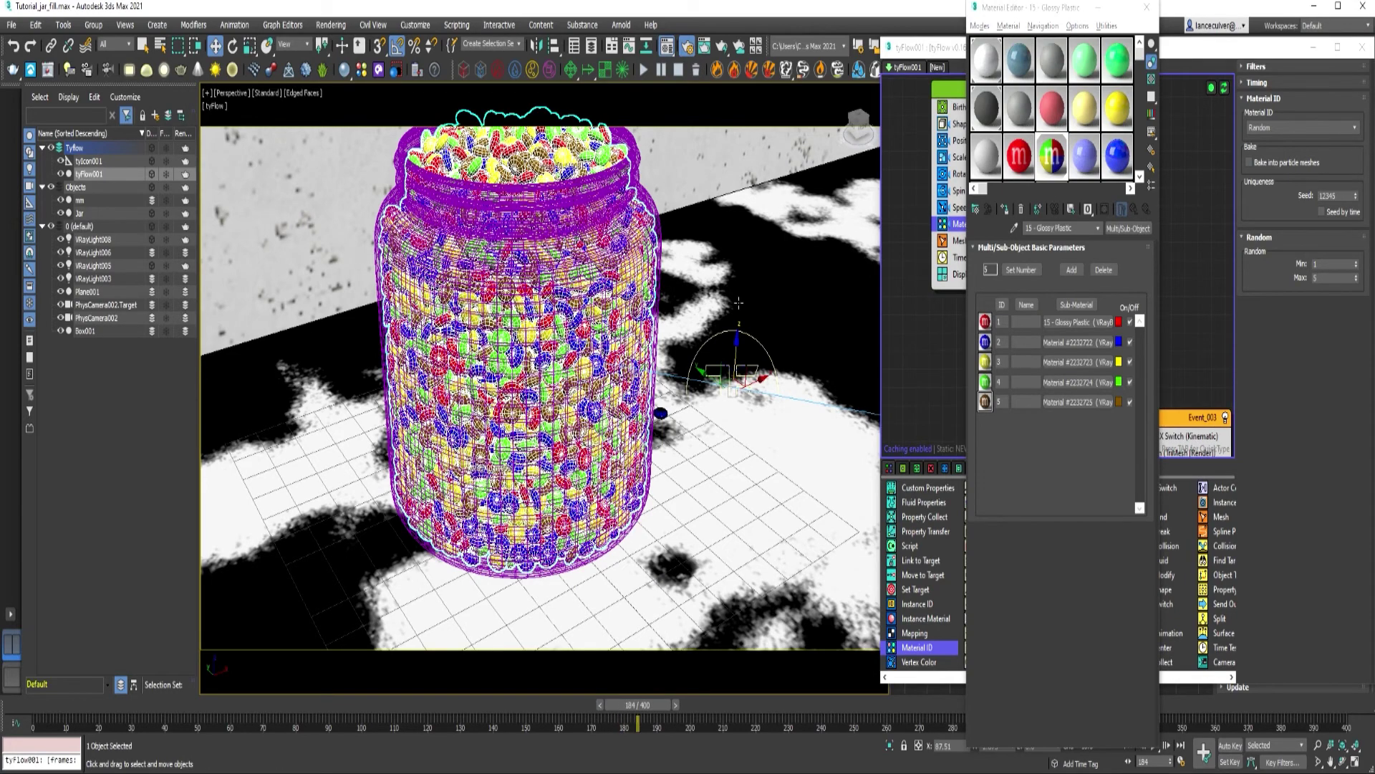
pyautogui.moveTo(687, 367); pyautogui.dragTo(732, 411, button='middle')
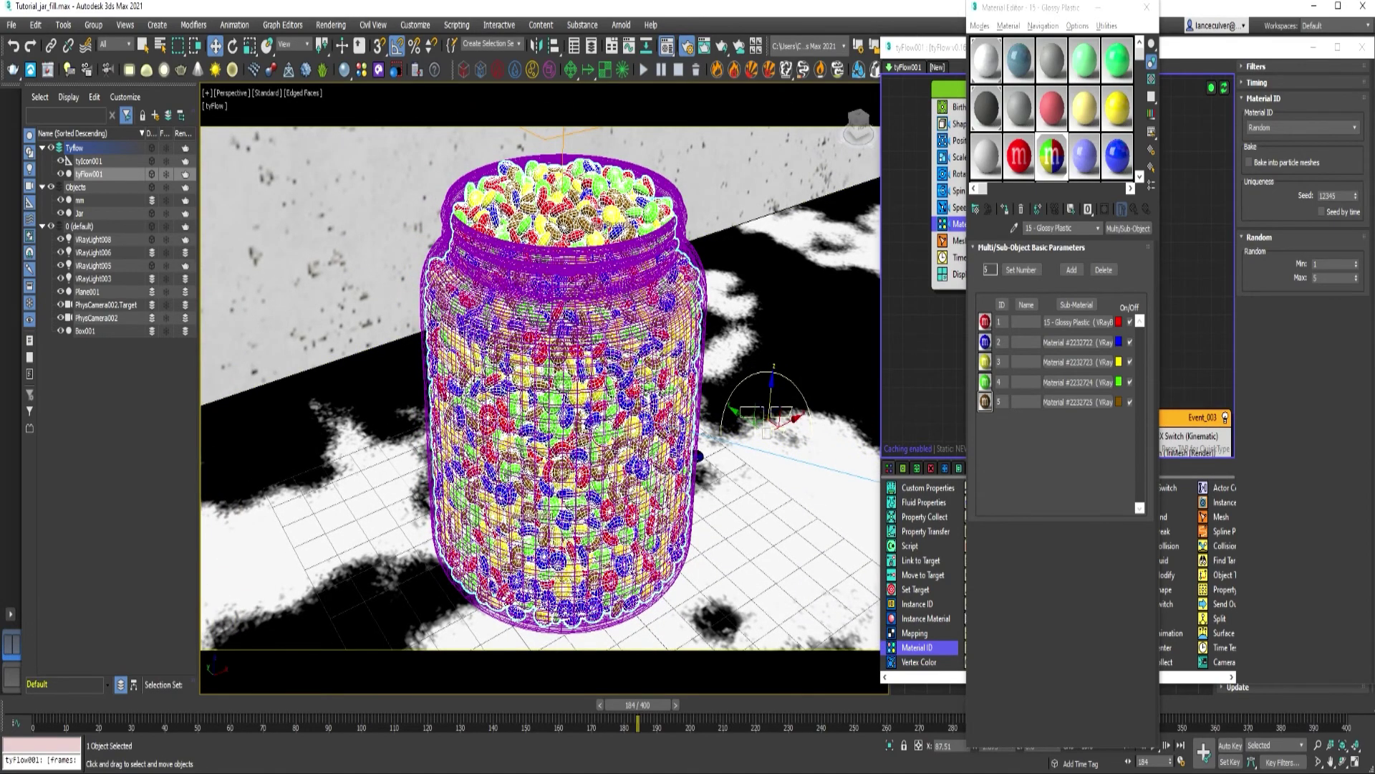
pyautogui.hotkey('shift', 'q')
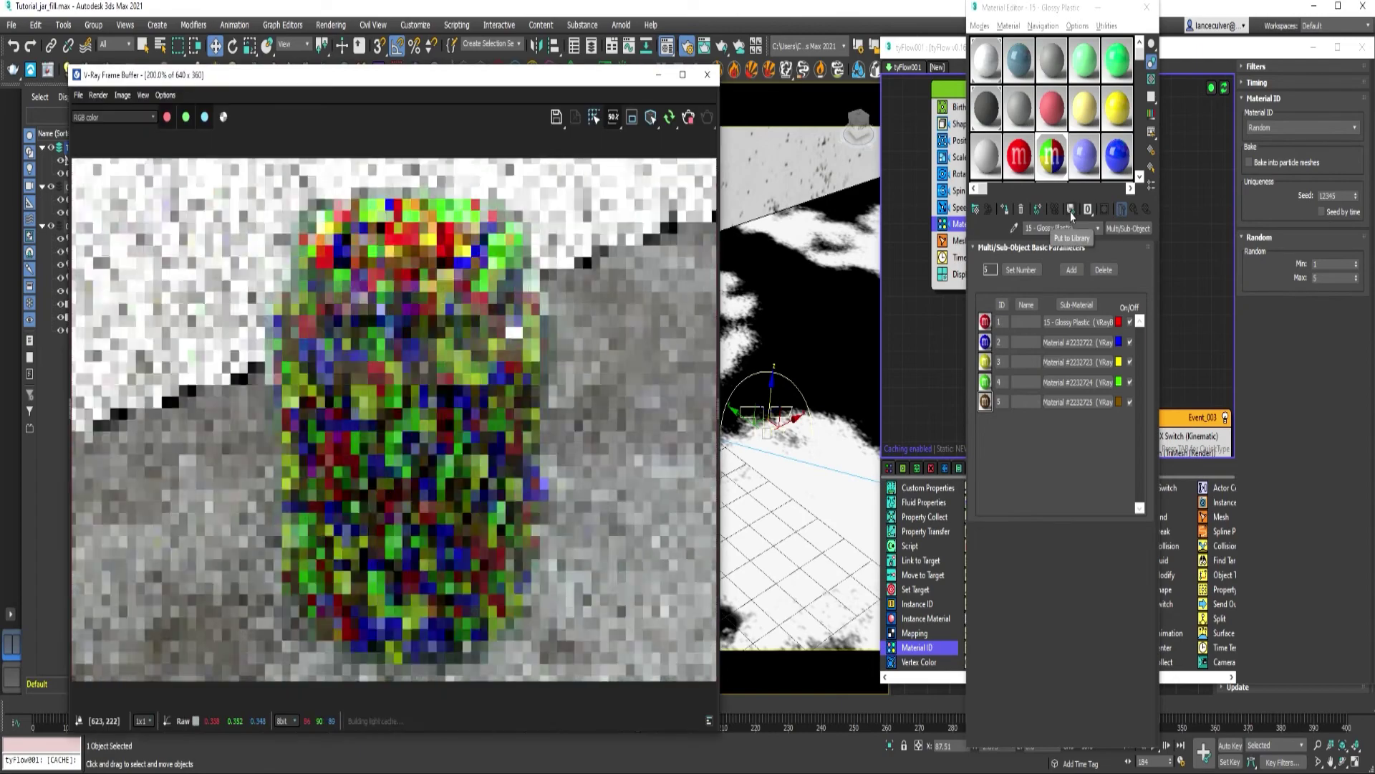